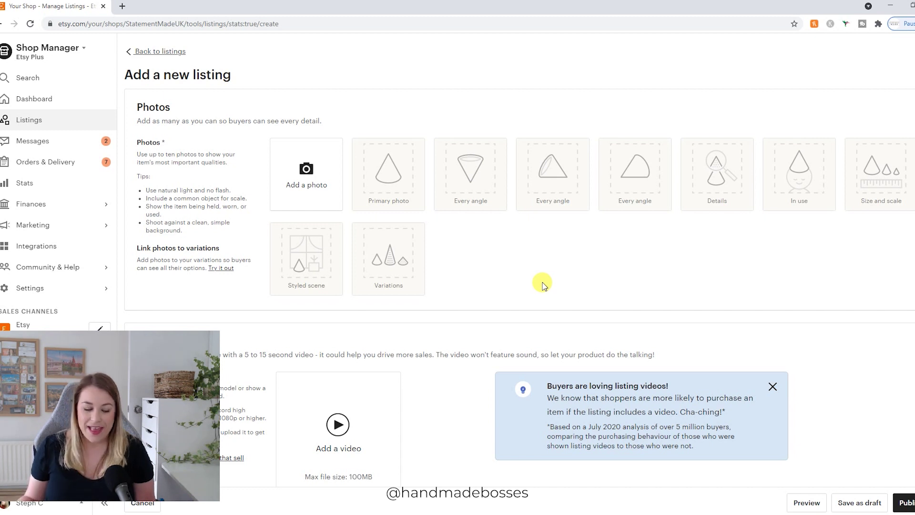
Step: Switch to the Notepad notes and review the target market, pain point and buying objection questions, then return to the Etsy listing form
{"action": "left_click", "coordinate": [394, 510]}
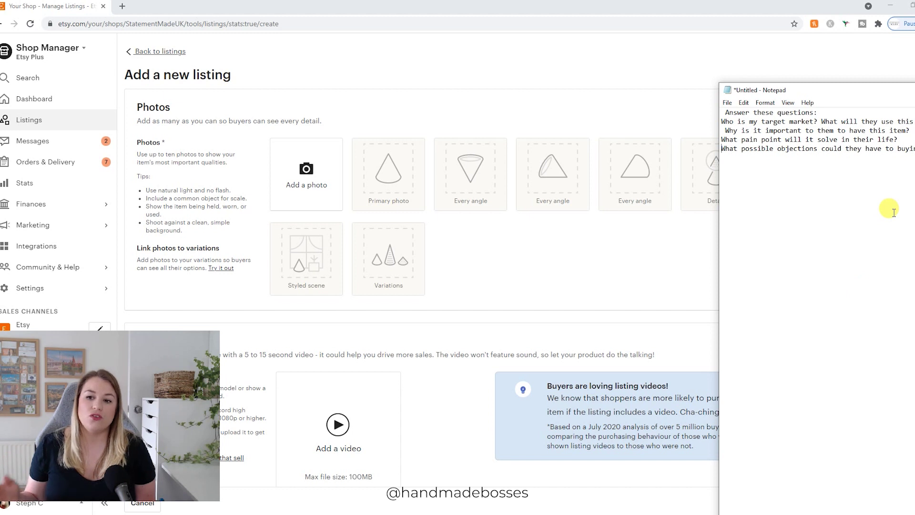
{"action": "left_click_drag", "start_coordinate": [860, 90], "coordinate": [817, 91]}
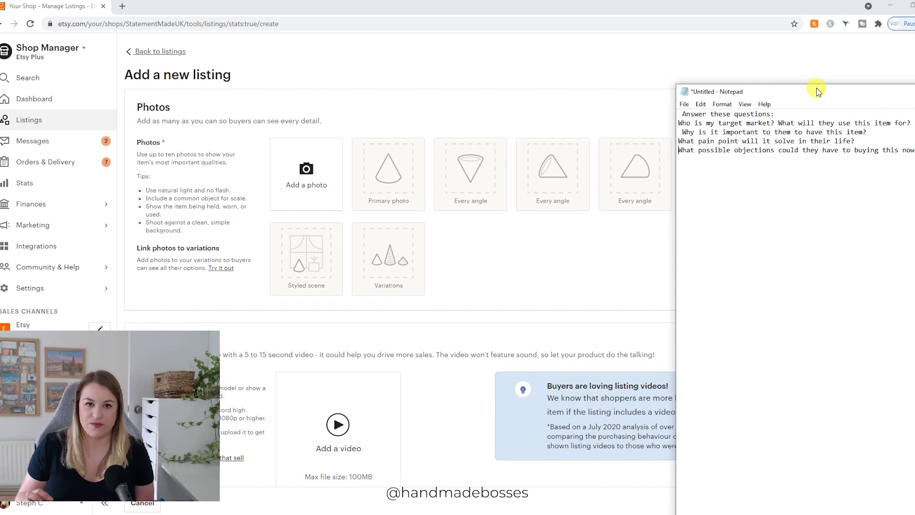
{"action": "left_click", "coordinate": [625, 353]}
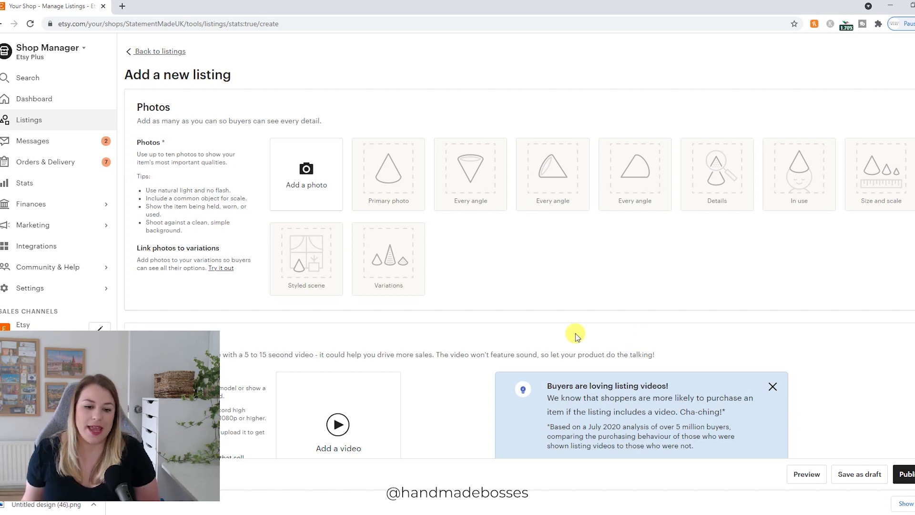
{"action": "key", "text": "alt+Tab"}
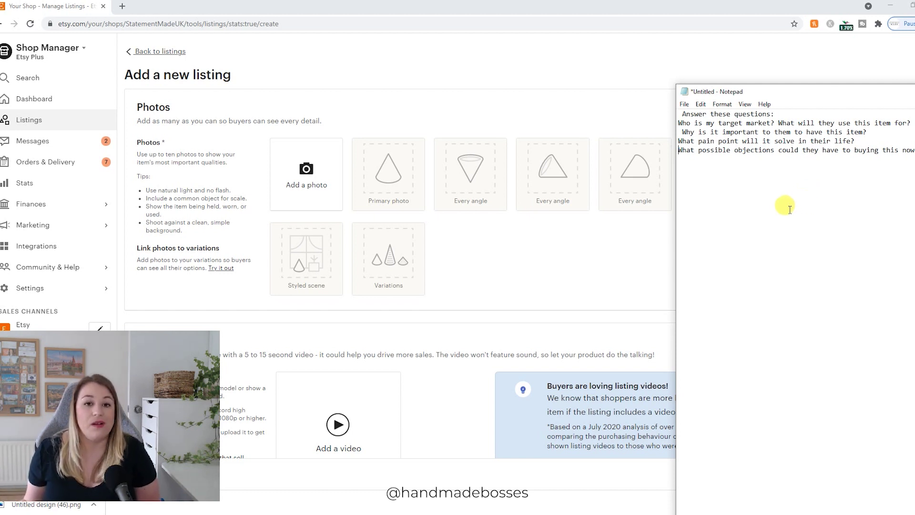
{"action": "key", "text": "alt+Tab"}
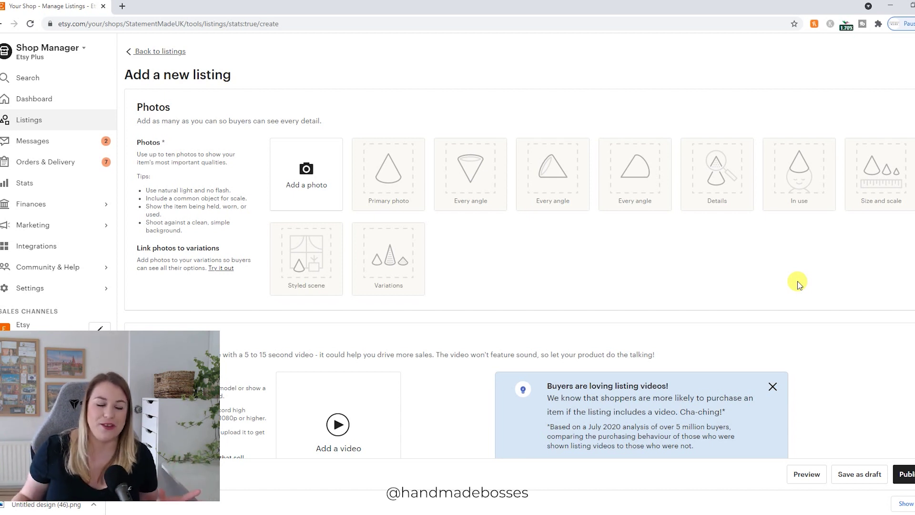
Step: Enter "strong dog toy, toy for dog, dog toy," as the listing title
{"action": "scroll", "coordinate": [744, 300], "scroll_direction": "down", "scroll_amount": 7}
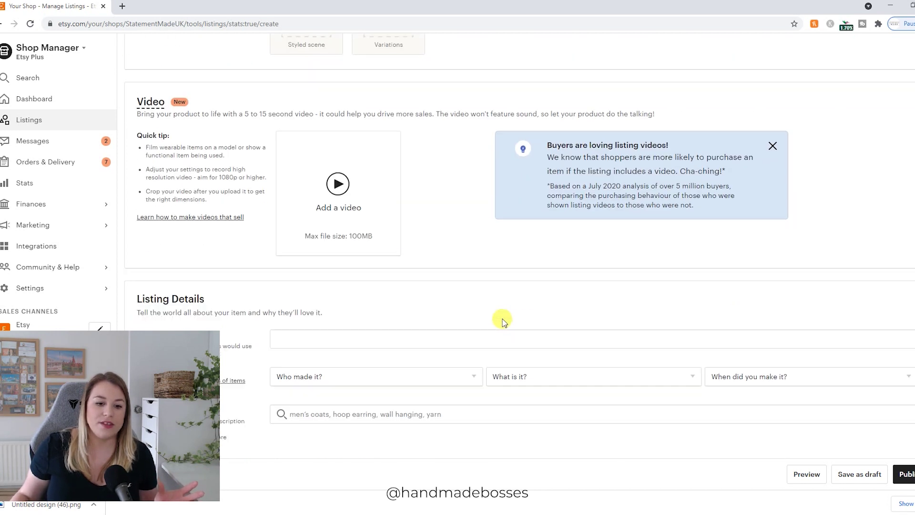
{"action": "left_click", "coordinate": [416, 229]}
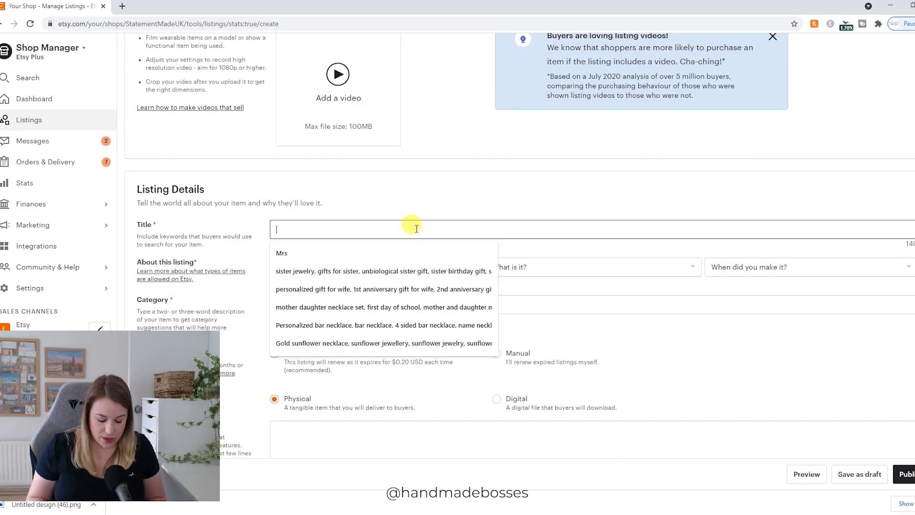
{"action": "type", "text": "strong to"}
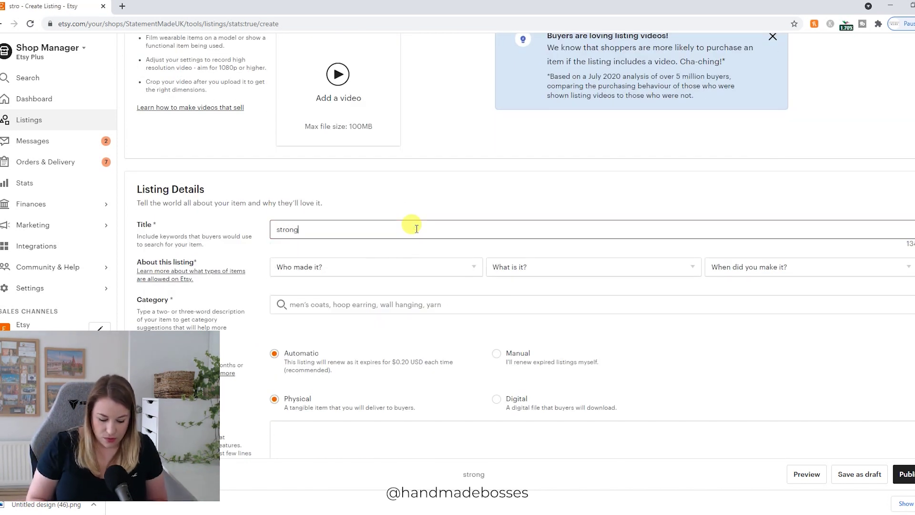
{"action": "key", "text": "BackSpace"}
{"action": "key", "text": "BackSpace"}
{"action": "type", "text": "dog toy, "}
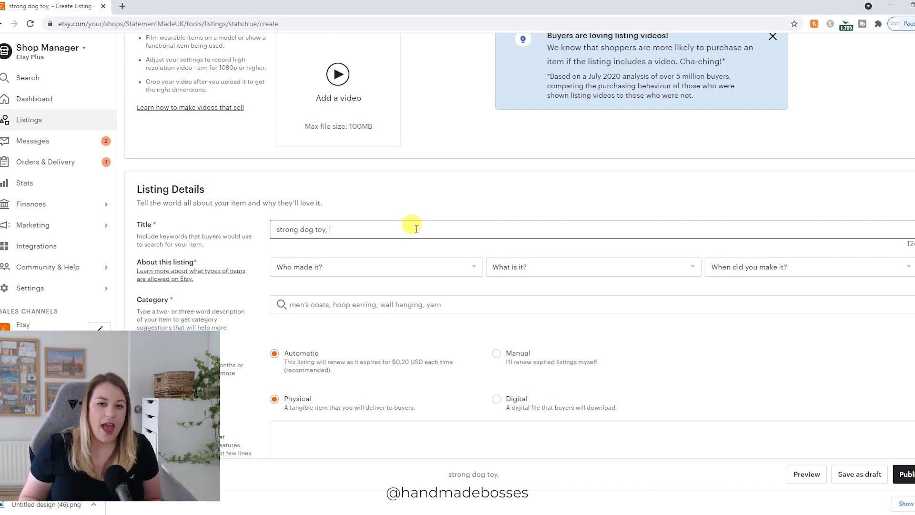
{"action": "type", "text": "toy "}
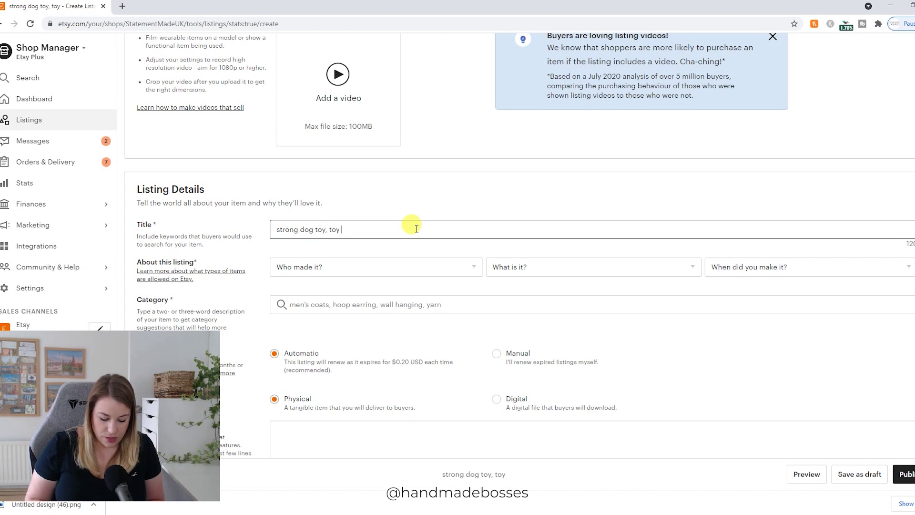
{"action": "type", "text": "for dog, dog toy,"}
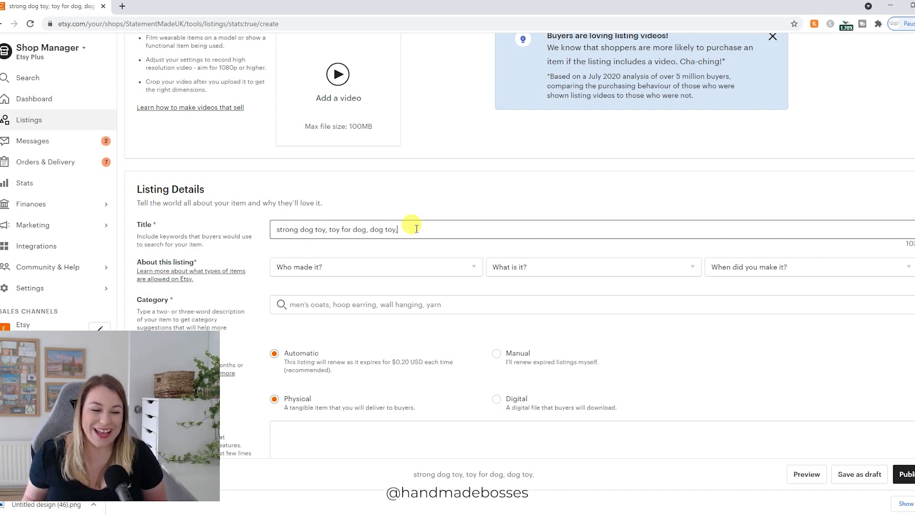
Step: Highlight the keyword phrases "dog toy," and "strong dog toy" in the title to compare them
{"action": "left_click_drag", "start_coordinate": [275, 230], "coordinate": [389, 227]}
{"action": "left_click", "coordinate": [405, 226]}
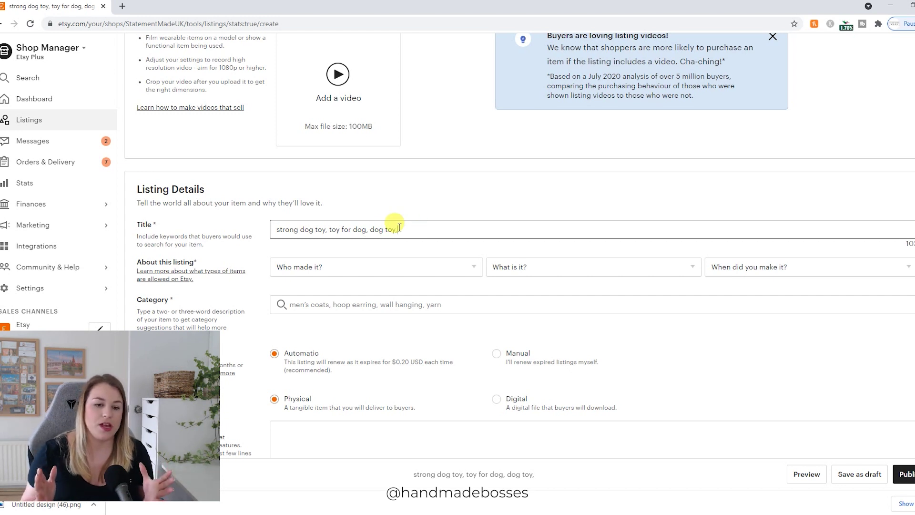
{"action": "left_click_drag", "start_coordinate": [371, 230], "coordinate": [398, 229]}
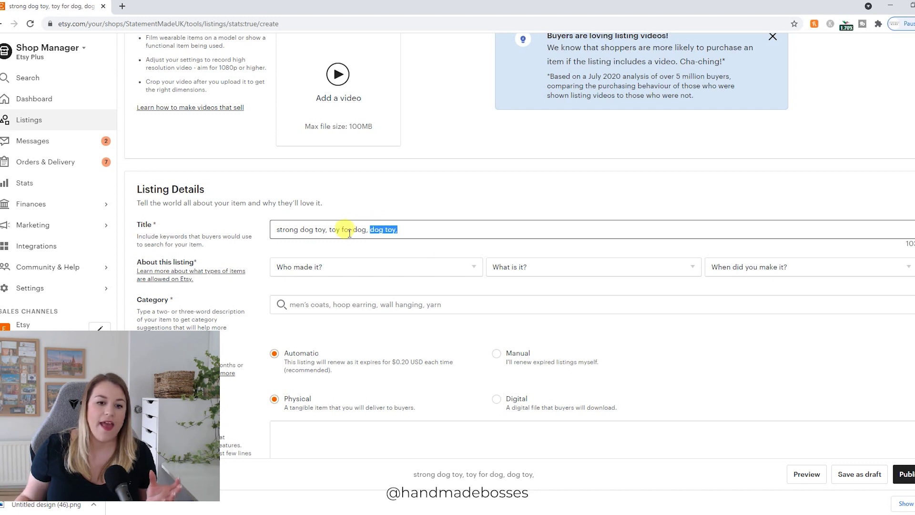
{"action": "left_click_drag", "start_coordinate": [279, 230], "coordinate": [324, 230]}
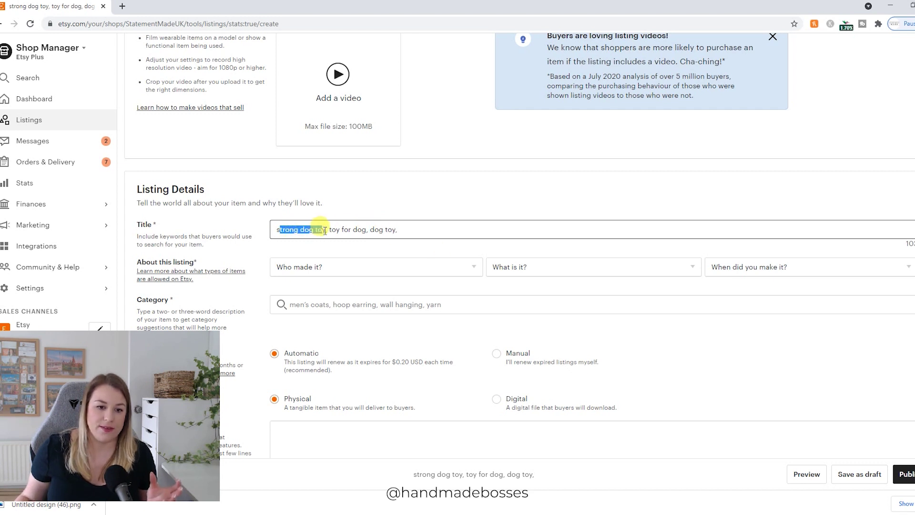
{"action": "left_click", "coordinate": [352, 228]}
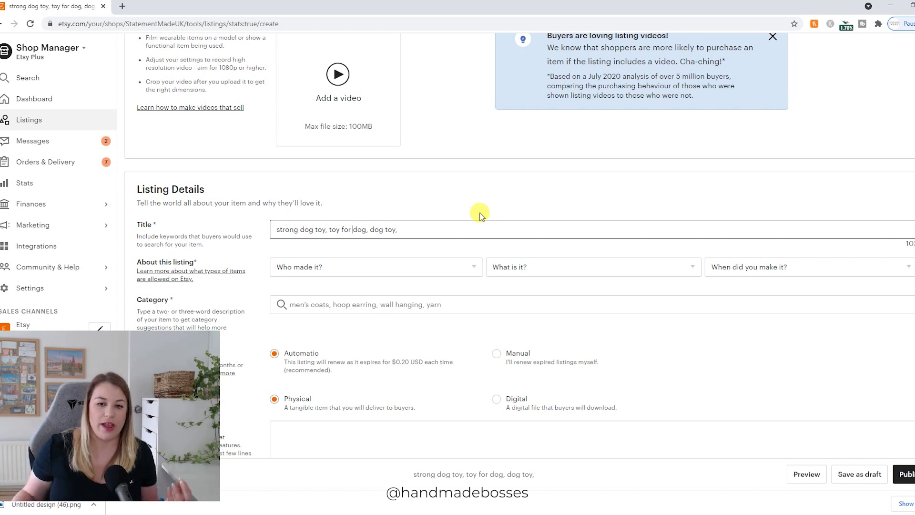
Step: Switch to the Notepad notes and add "SEO research" and "create a listing" on separate lines below the questions
{"action": "scroll", "coordinate": [480, 215], "scroll_direction": "up", "scroll_amount": 7}
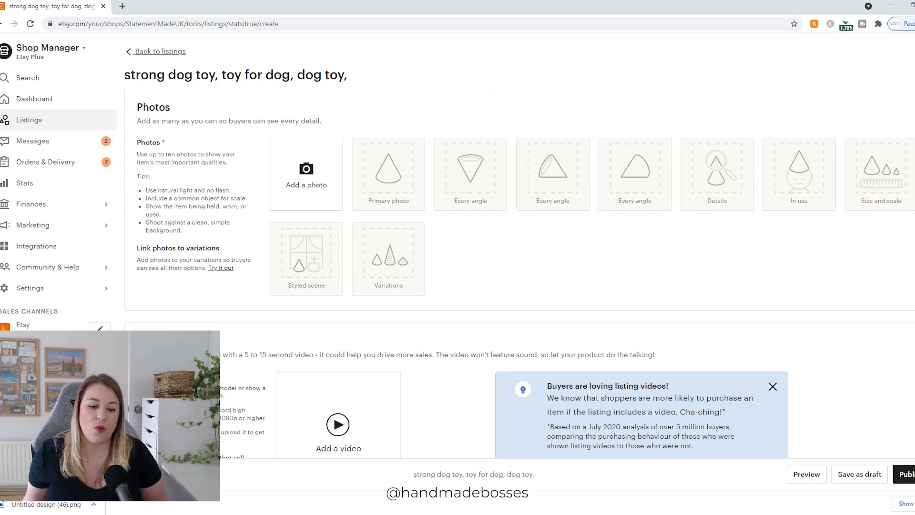
{"action": "key", "text": "alt+Tab"}
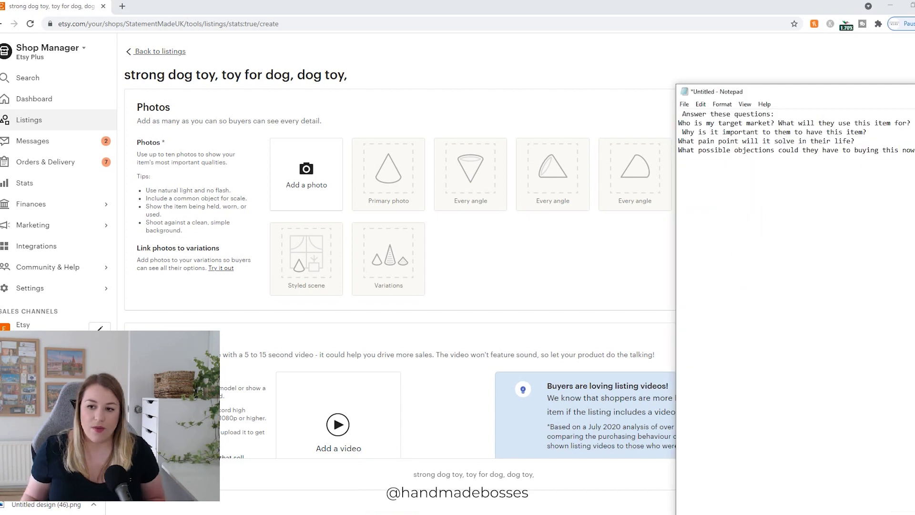
{"action": "type", "text": "SEO research"}
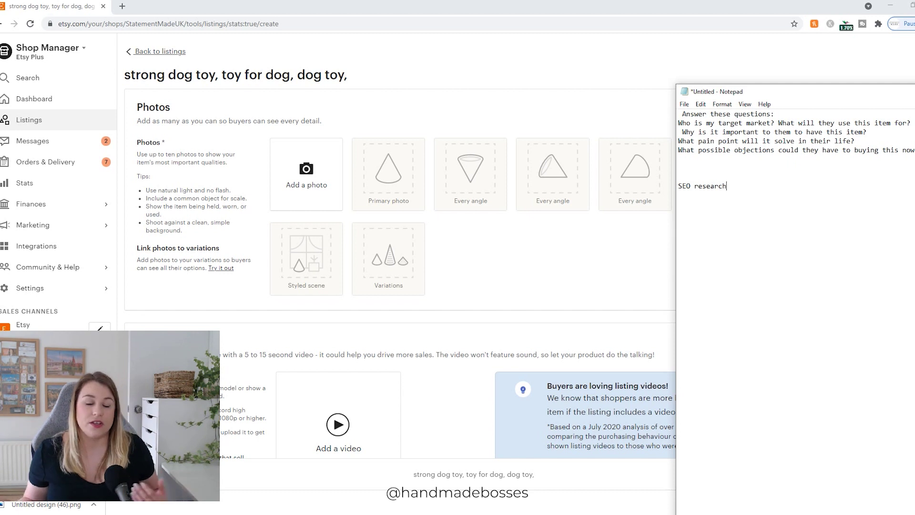
{"action": "key", "text": "Return"}
{"action": "key", "text": "Return"}
{"action": "key", "text": "Return"}
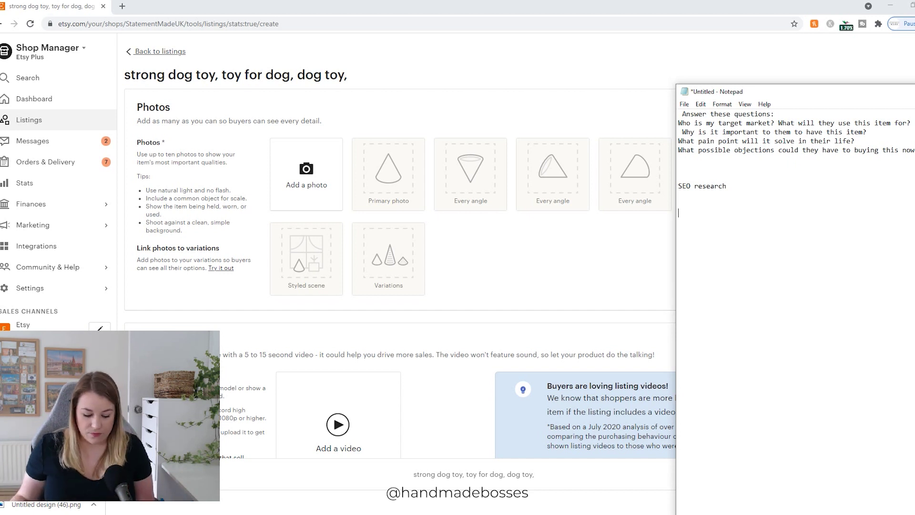
{"action": "scroll", "coordinate": [400, 239], "scroll_direction": "down", "scroll_amount": 6}
{"action": "type", "text": "create a listing"}
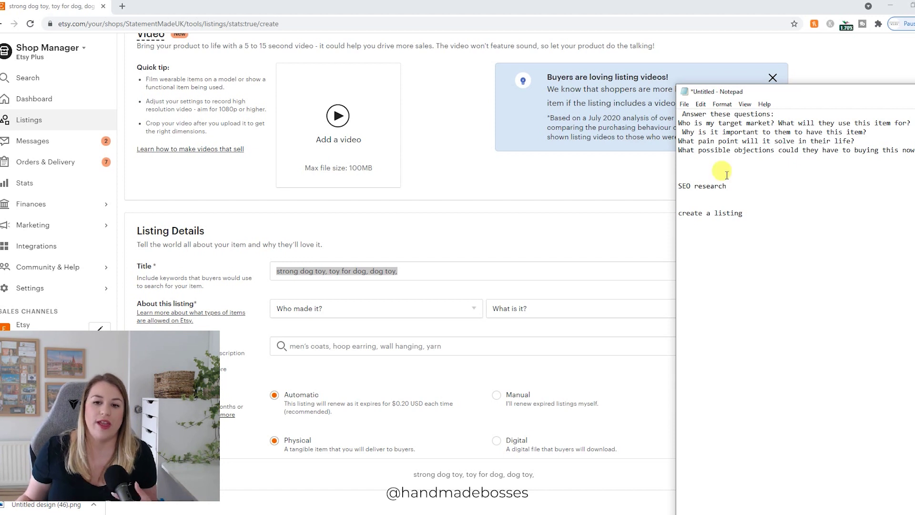
Step: Return to the Etsy listing form and examine its Photos and Video sections
{"action": "left_click", "coordinate": [558, 217]}
{"action": "scroll", "coordinate": [557, 216], "scroll_direction": "up", "scroll_amount": 3}
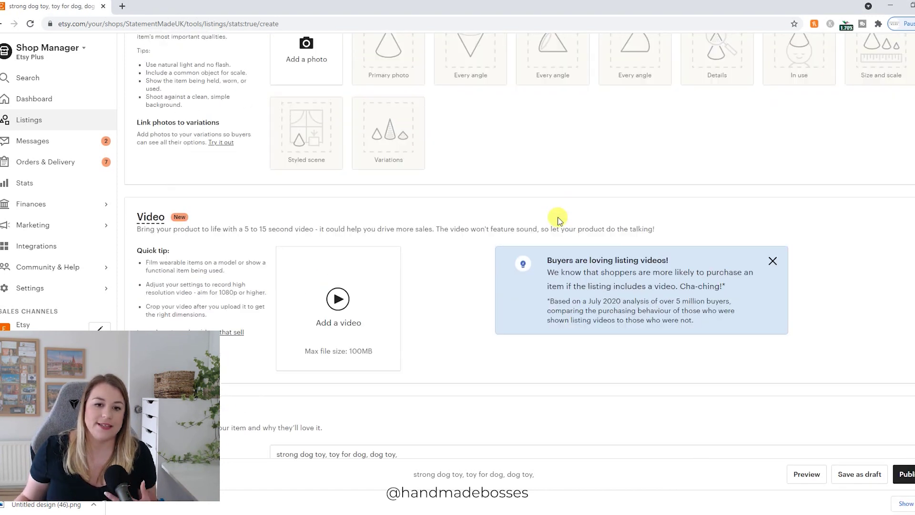
{"action": "scroll", "coordinate": [557, 217], "scroll_direction": "up", "scroll_amount": 3}
{"action": "scroll", "coordinate": [557, 217], "scroll_direction": "down", "scroll_amount": 1}
{"action": "scroll", "coordinate": [558, 217], "scroll_direction": "up", "scroll_amount": 1}
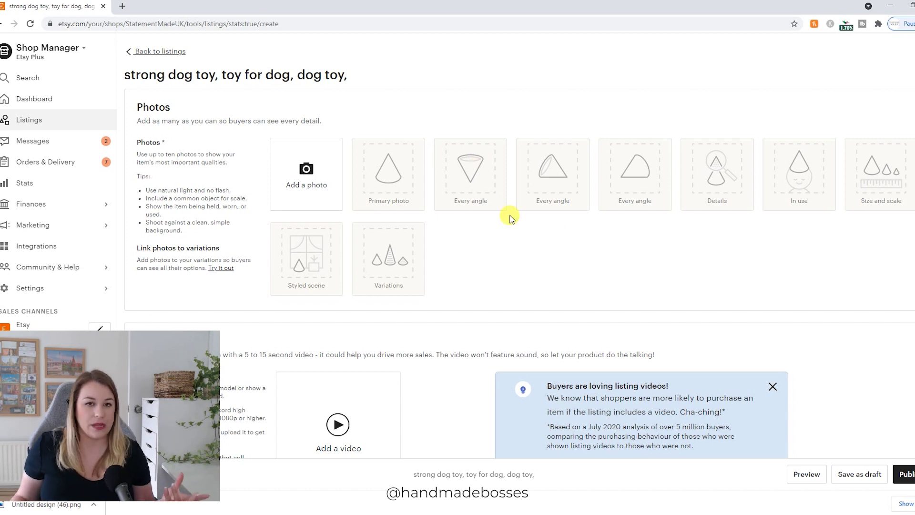
{"action": "scroll", "coordinate": [514, 253], "scroll_direction": "down", "scroll_amount": 3}
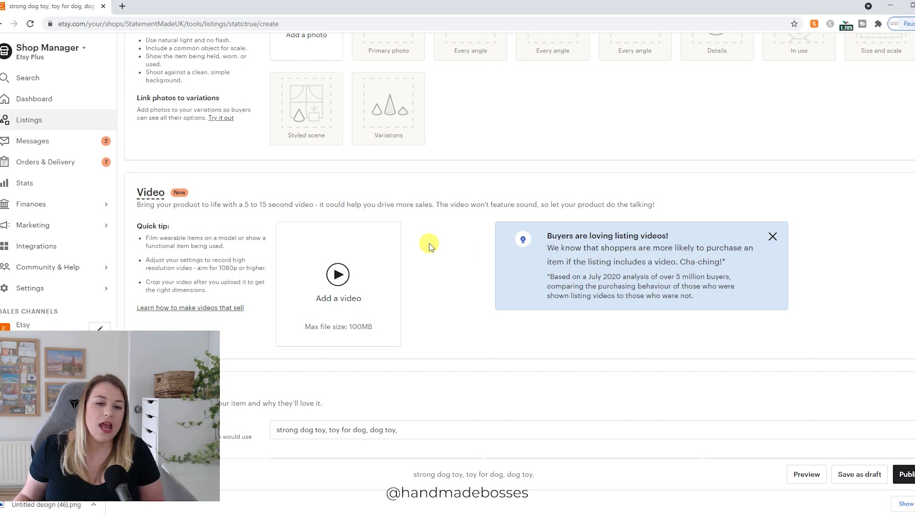
{"action": "scroll", "coordinate": [430, 246], "scroll_direction": "up", "scroll_amount": 3}
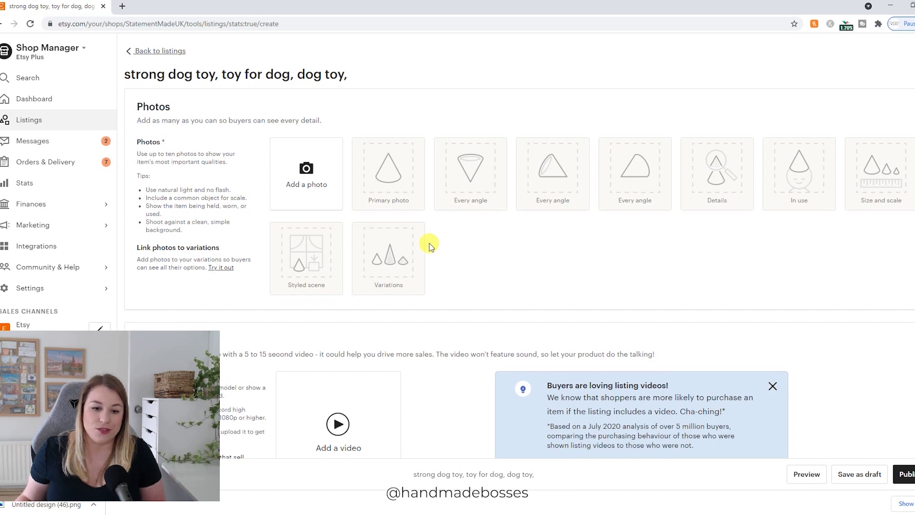
{"action": "scroll", "coordinate": [430, 246], "scroll_direction": "down", "scroll_amount": 2}
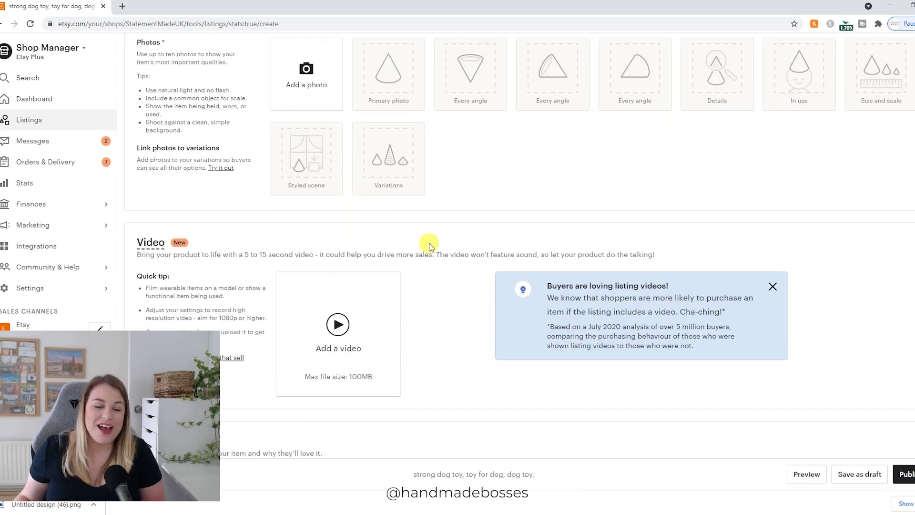
Step: Search the listing categories for "dog toy" and assign the Dog Toys category under Pet Supplies, Pet Toys
{"action": "scroll", "coordinate": [429, 246], "scroll_direction": "down", "scroll_amount": 5}
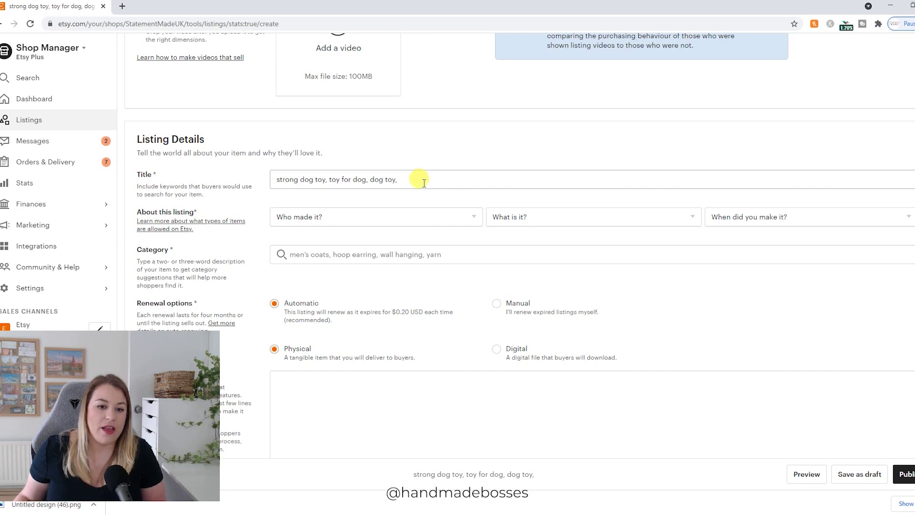
{"action": "left_click", "coordinate": [411, 251]}
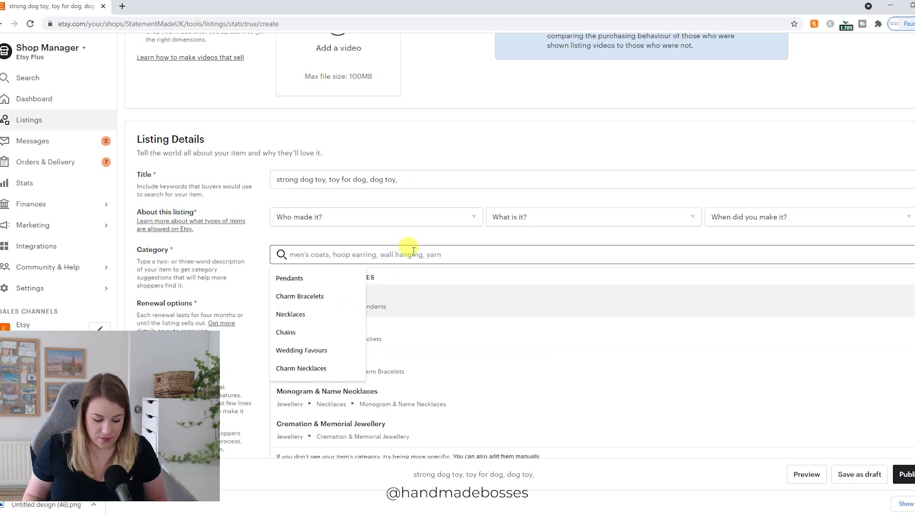
{"action": "type", "text": "dog toy"}
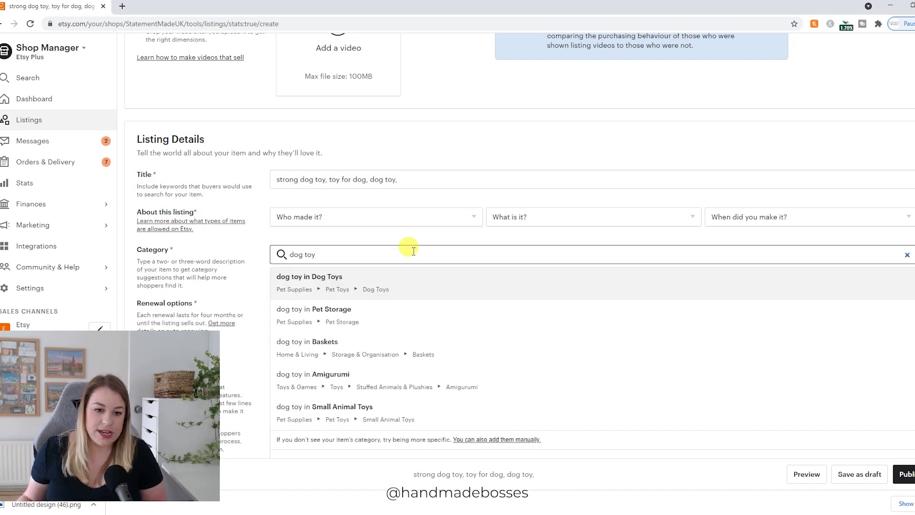
{"action": "left_click", "coordinate": [411, 278]}
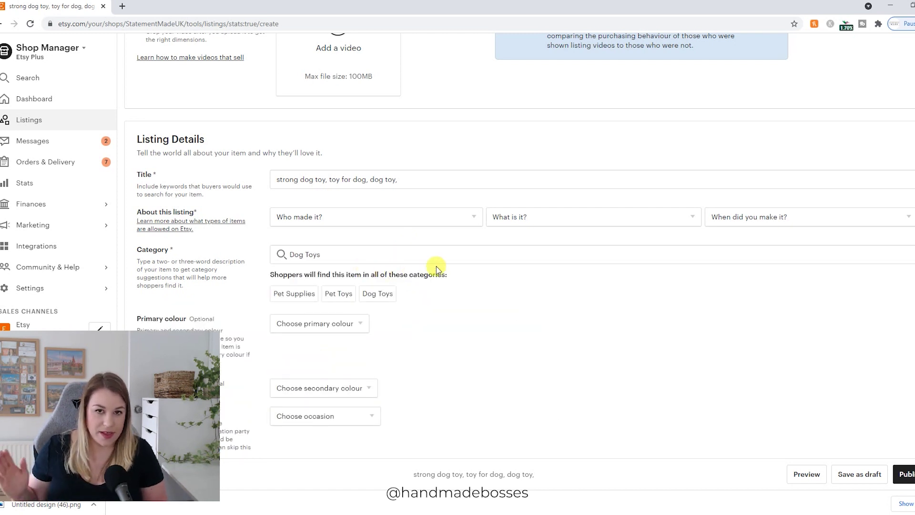
Step: Review the listing form from the photos through the category attributes, renewal options, description and tags
{"action": "scroll", "coordinate": [436, 266], "scroll_direction": "up", "scroll_amount": 8}
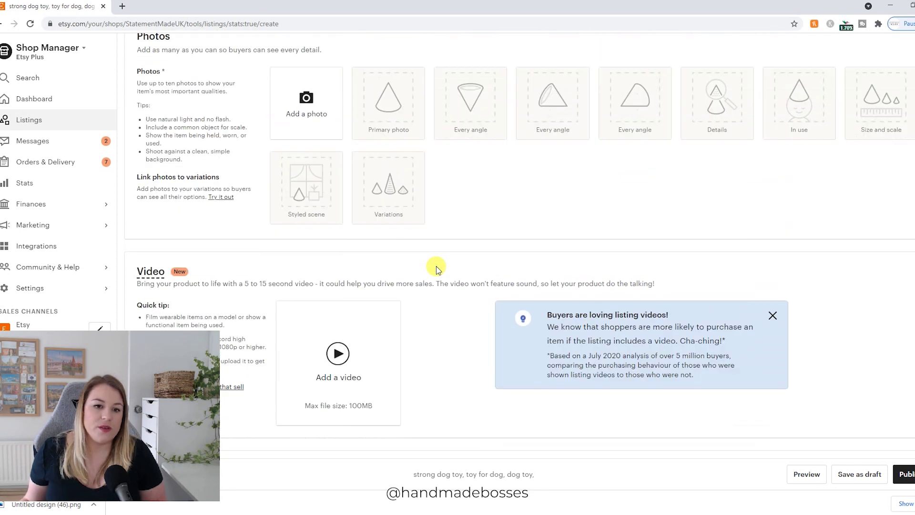
{"action": "scroll", "coordinate": [420, 254], "scroll_direction": "down", "scroll_amount": 10}
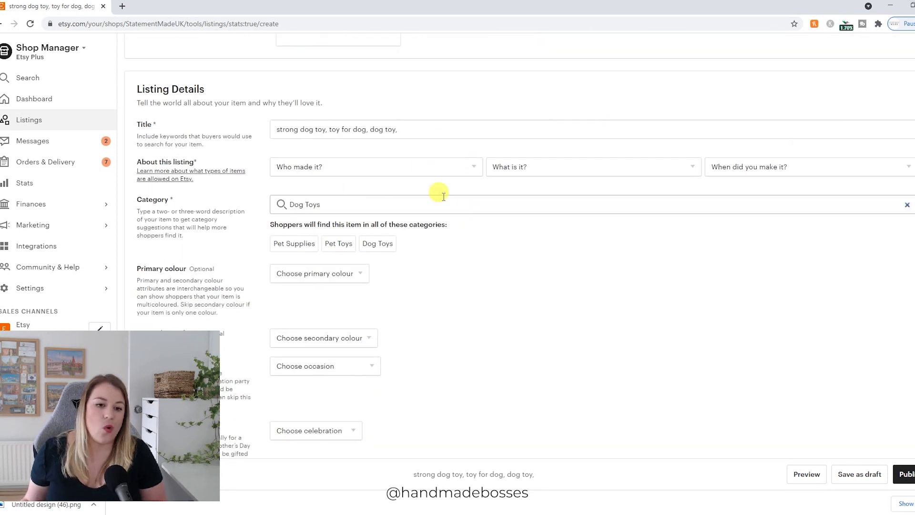
{"action": "scroll", "coordinate": [443, 196], "scroll_direction": "down", "scroll_amount": 3}
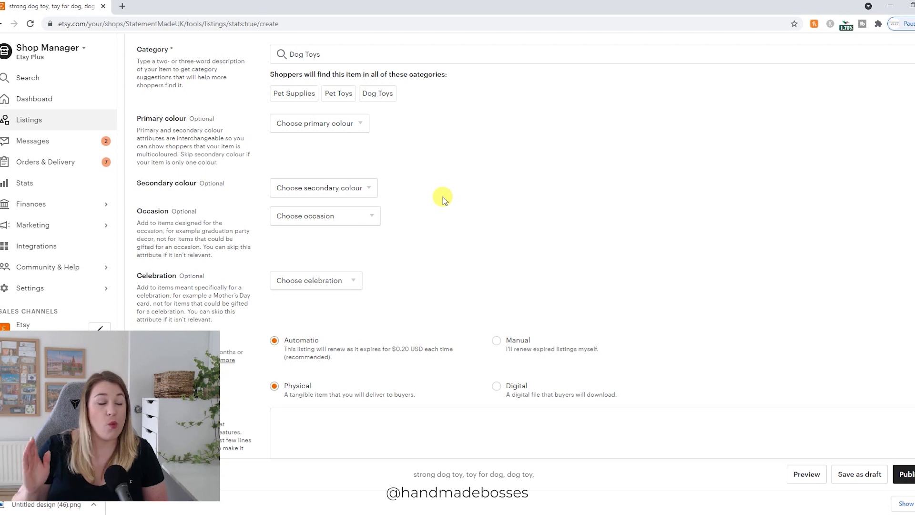
{"action": "scroll", "coordinate": [444, 199], "scroll_direction": "down", "scroll_amount": 20}
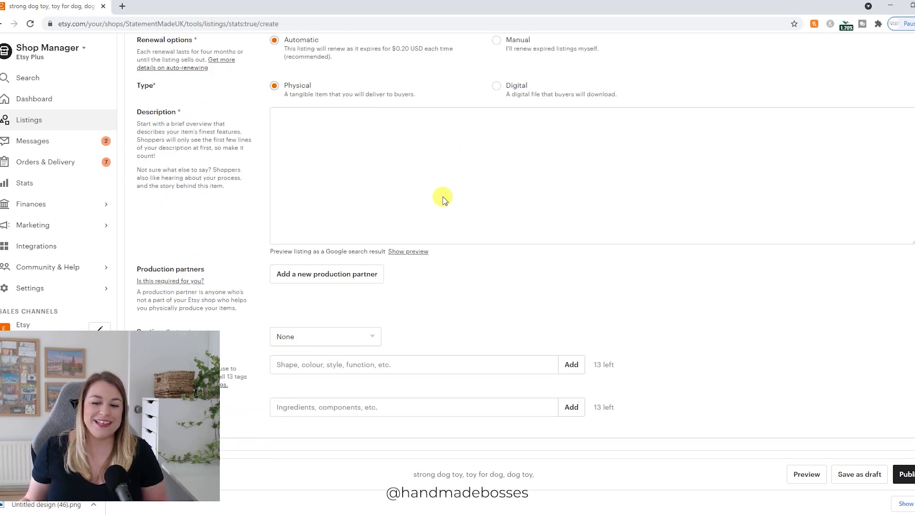
{"action": "scroll", "coordinate": [443, 199], "scroll_direction": "up", "scroll_amount": 20}
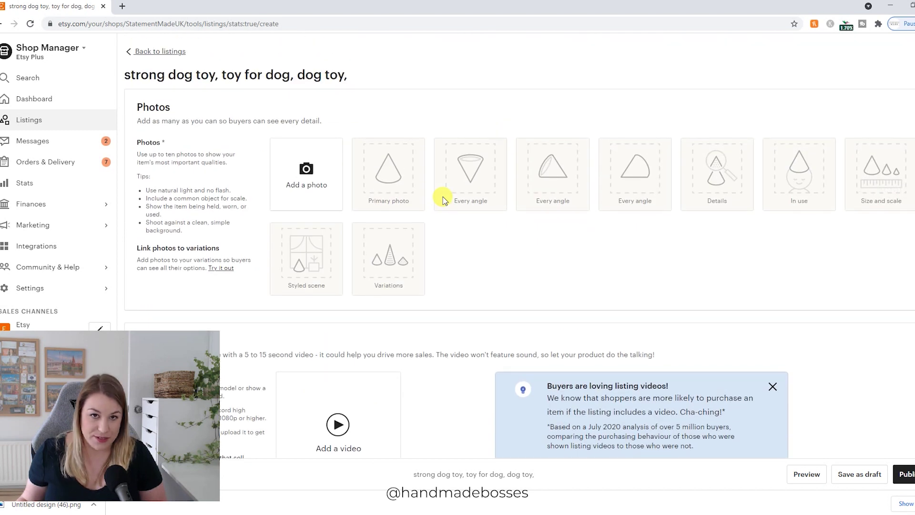
{"action": "scroll", "coordinate": [444, 199], "scroll_direction": "down", "scroll_amount": 8}
{"action": "scroll", "coordinate": [443, 199], "scroll_direction": "down", "scroll_amount": 3}
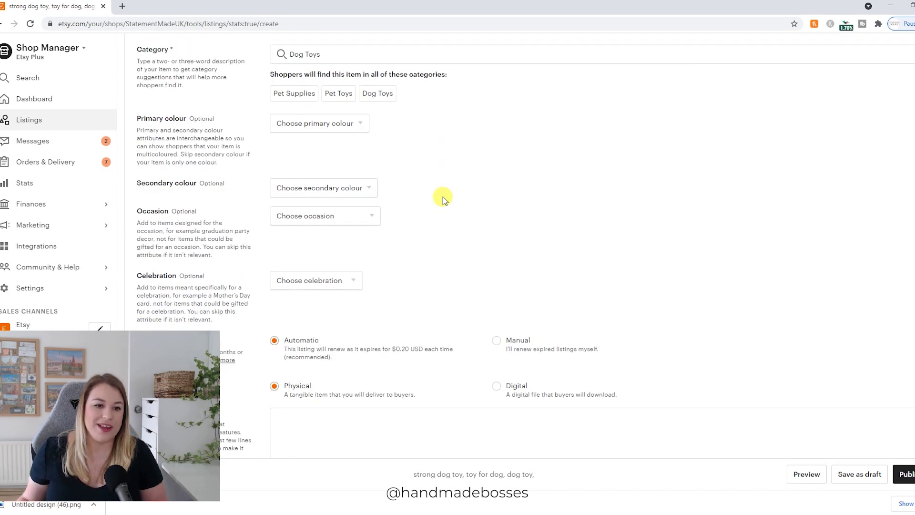
{"action": "scroll", "coordinate": [444, 199], "scroll_direction": "up", "scroll_amount": 1}
{"action": "scroll", "coordinate": [443, 200], "scroll_direction": "down", "scroll_amount": 1}
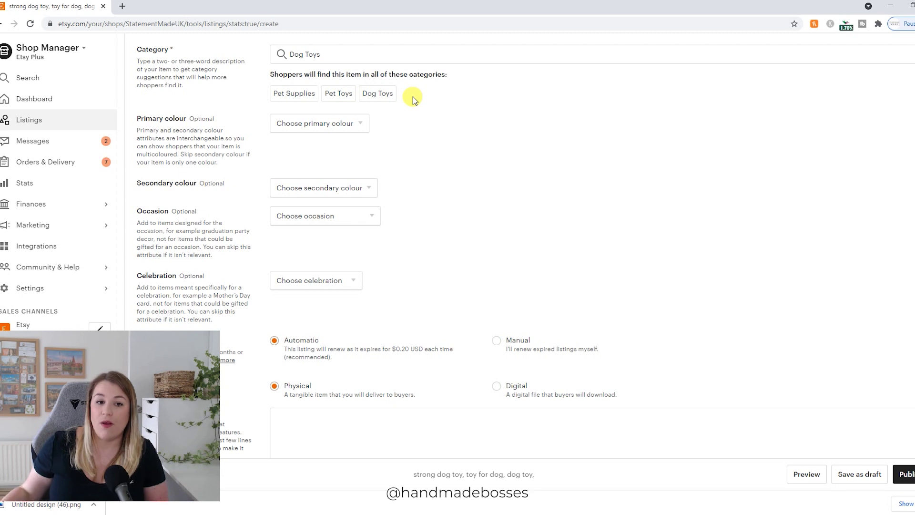
{"action": "left_click", "coordinate": [323, 127]}
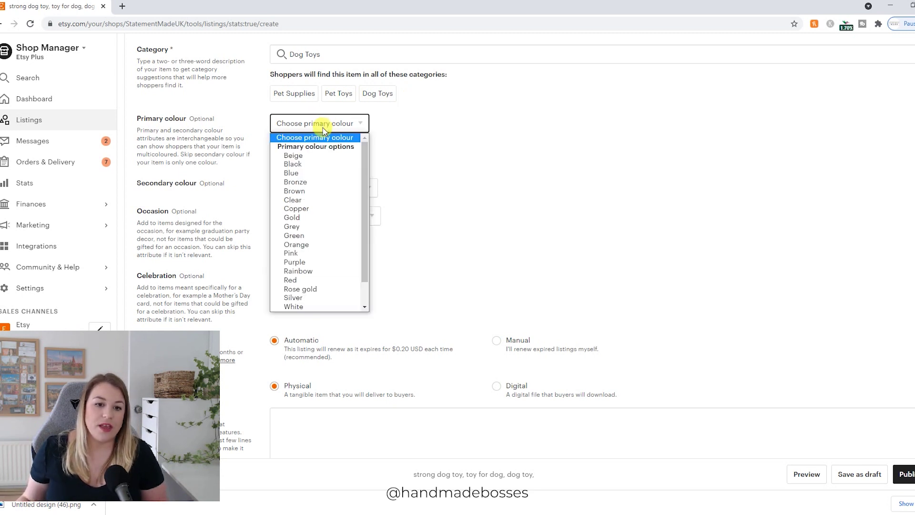
{"action": "left_click", "coordinate": [420, 203]}
Step: Add the Untitled design (46) image from Downloads as the listing's first photo and view the original at full size
{"action": "scroll", "coordinate": [421, 203], "scroll_direction": "up", "scroll_amount": 10}
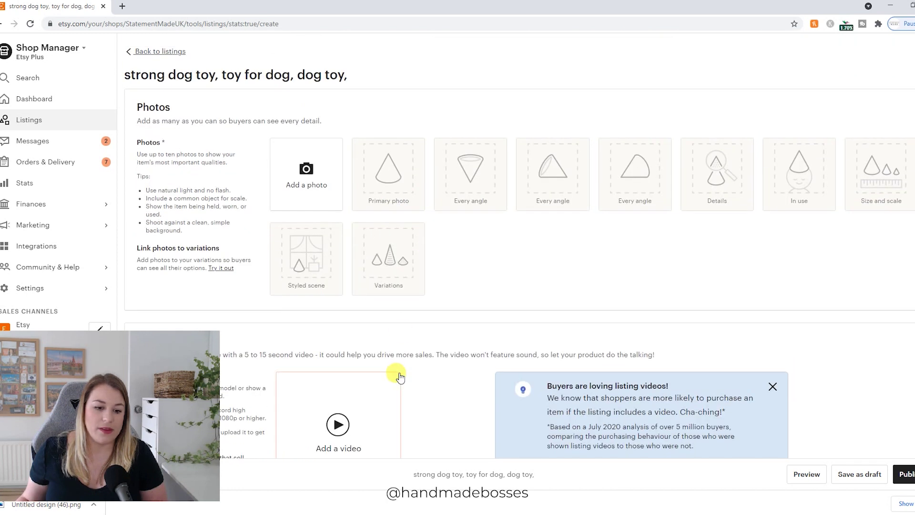
{"action": "key", "text": "alt+Tab"}
{"action": "left_click_drag", "start_coordinate": [620, 233], "coordinate": [307, 179]}
{"action": "left_click", "coordinate": [291, 511]}
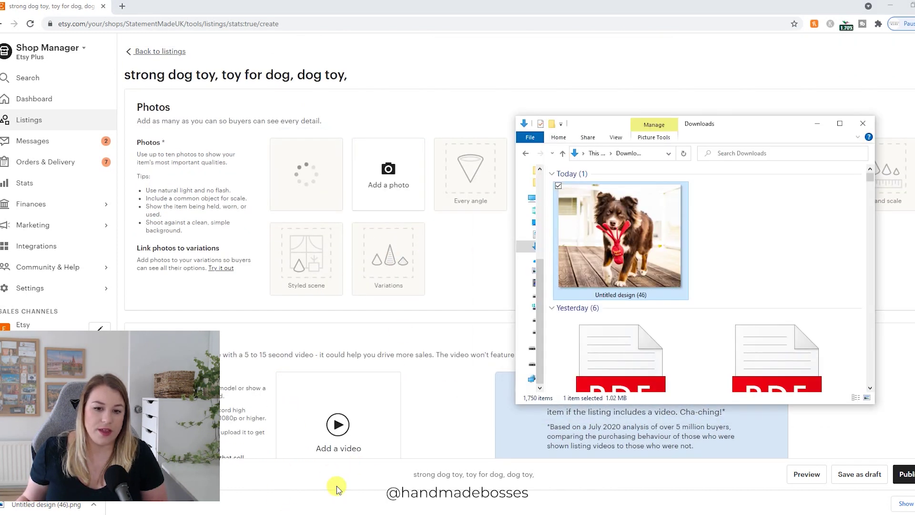
{"action": "double_click", "coordinate": [640, 280]}
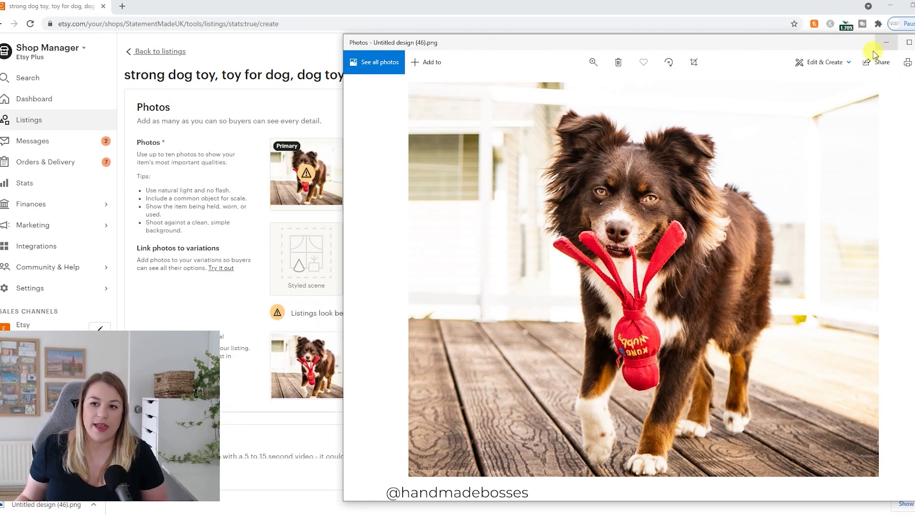
{"action": "left_click", "coordinate": [886, 44]}
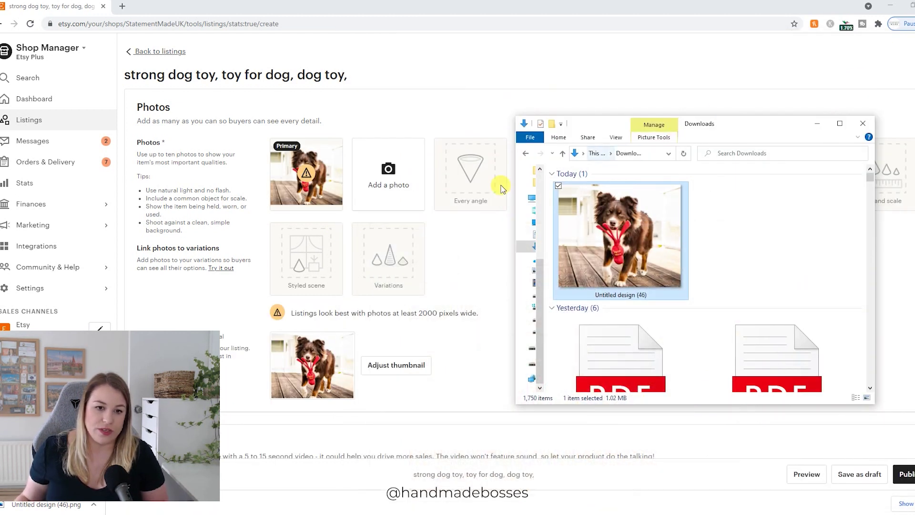
{"action": "left_click", "coordinate": [465, 353]}
Step: Set the listing's primary colour to Red in the listing details
{"action": "scroll", "coordinate": [551, 329], "scroll_direction": "down", "scroll_amount": 10}
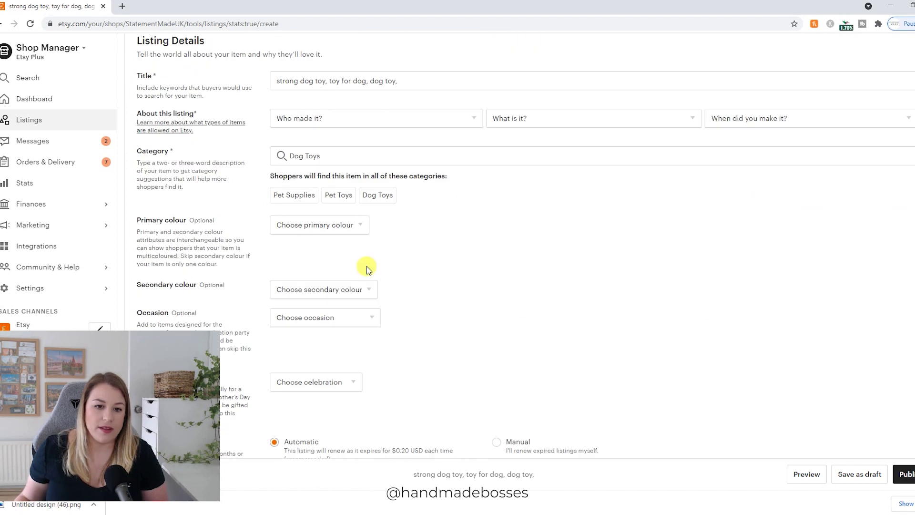
{"action": "left_click", "coordinate": [332, 228]}
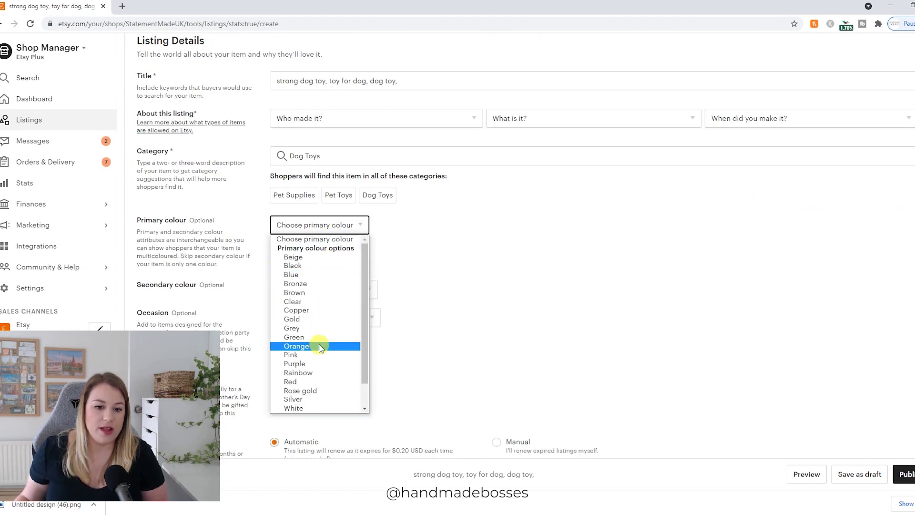
{"action": "left_click", "coordinate": [311, 381]}
{"action": "scroll", "coordinate": [429, 288], "scroll_direction": "down", "scroll_amount": 2}
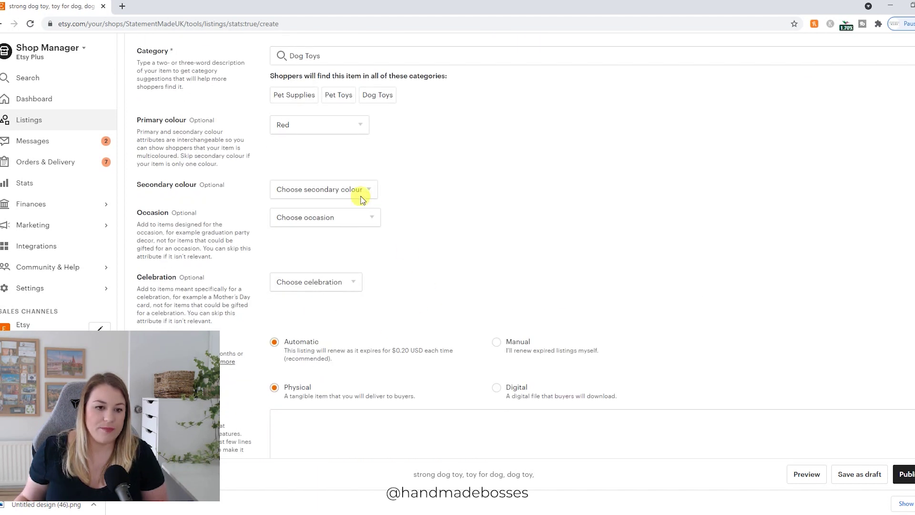
Step: Recheck the listing photo, browse the available occasions and set the listing's occasion to Wedding
{"action": "scroll", "coordinate": [438, 191], "scroll_direction": "up", "scroll_amount": 5}
{"action": "scroll", "coordinate": [437, 191], "scroll_direction": "up", "scroll_amount": 8}
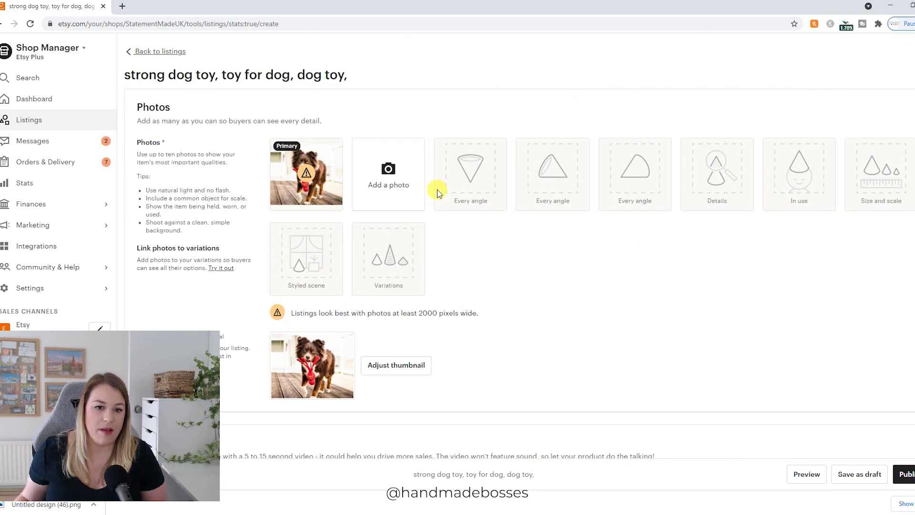
{"action": "scroll", "coordinate": [436, 212], "scroll_direction": "down", "scroll_amount": 15}
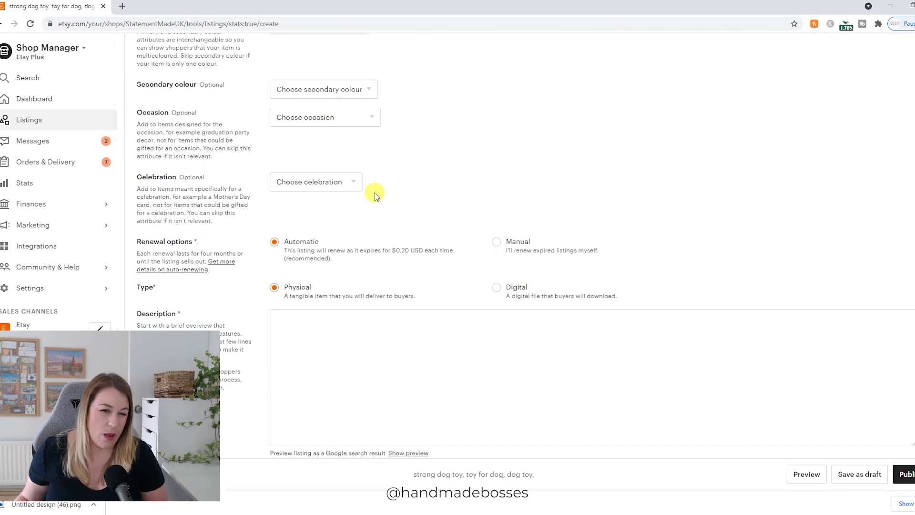
{"action": "scroll", "coordinate": [372, 122], "scroll_direction": "up", "scroll_amount": 2}
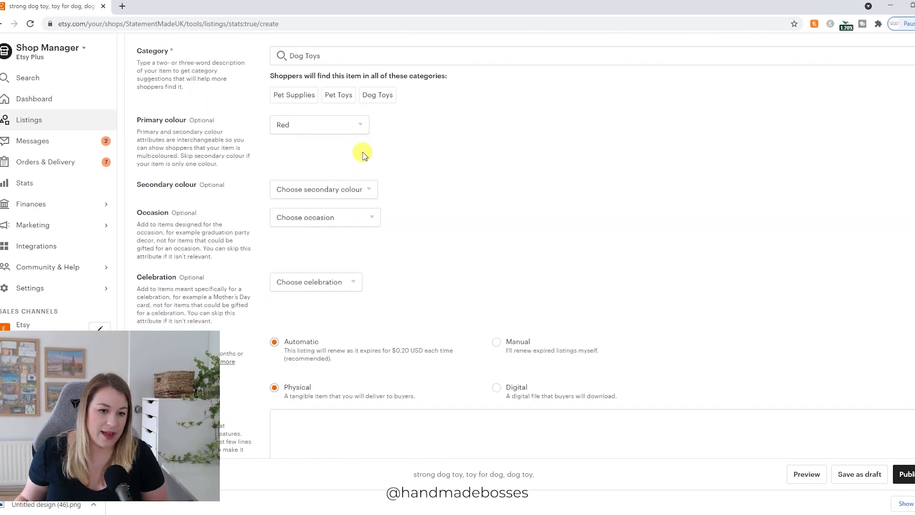
{"action": "left_click", "coordinate": [317, 217]}
{"action": "scroll", "coordinate": [316, 267], "scroll_direction": "down", "scroll_amount": 2}
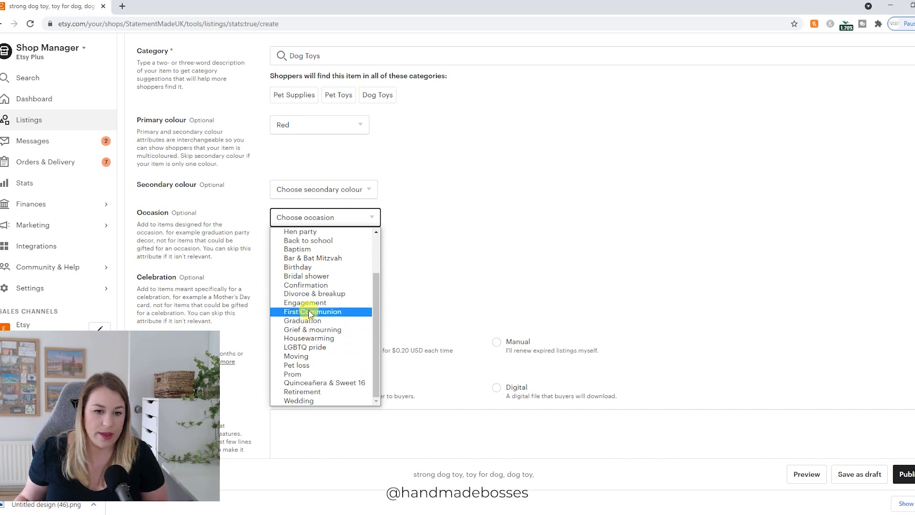
{"action": "scroll", "coordinate": [310, 304], "scroll_direction": "up", "scroll_amount": 1}
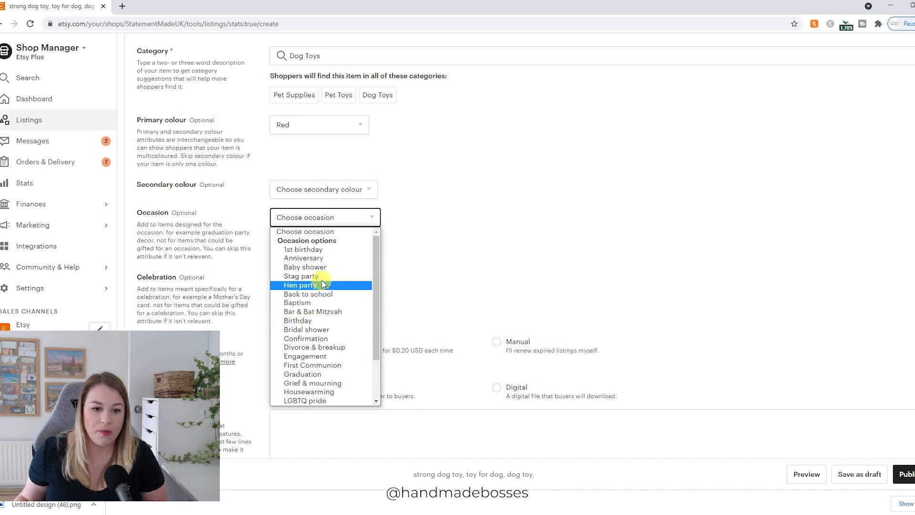
{"action": "scroll", "coordinate": [322, 295], "scroll_direction": "down", "scroll_amount": 1}
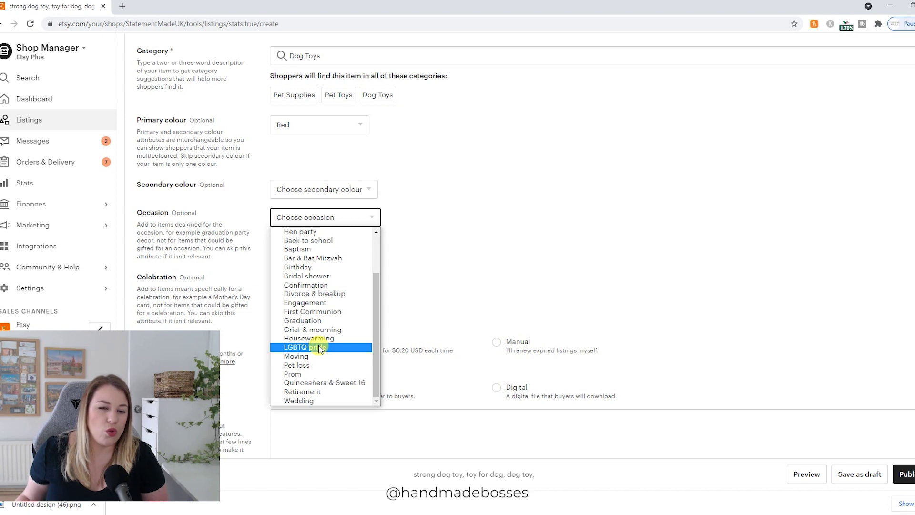
{"action": "scroll", "coordinate": [335, 304], "scroll_direction": "up", "scroll_amount": 1}
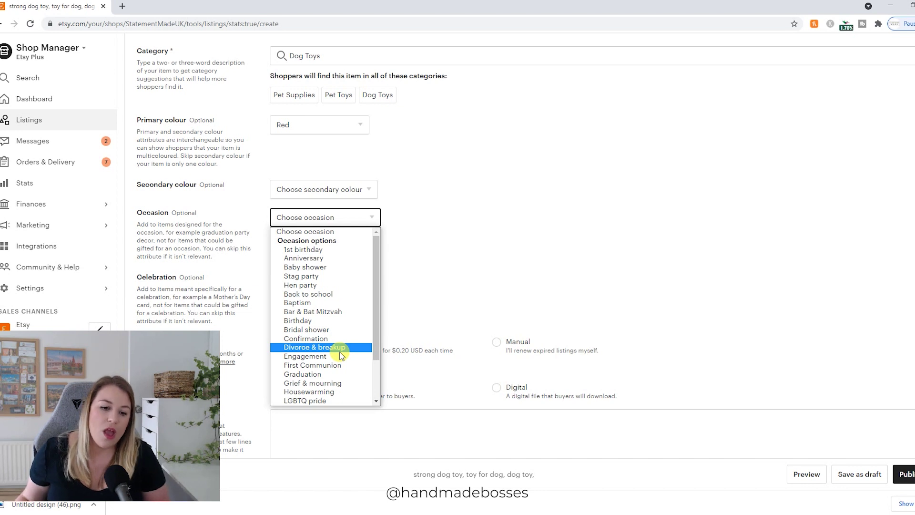
{"action": "scroll", "coordinate": [341, 355], "scroll_direction": "down", "scroll_amount": 2}
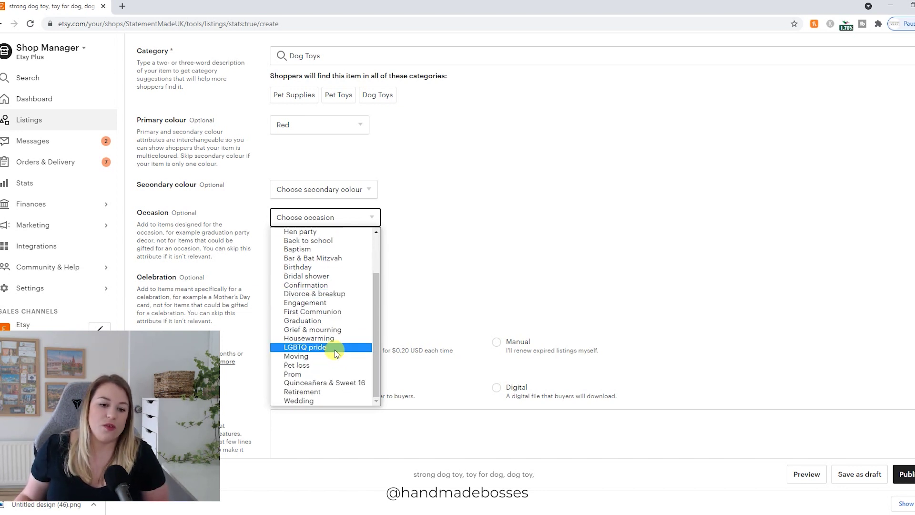
{"action": "left_click", "coordinate": [331, 403]}
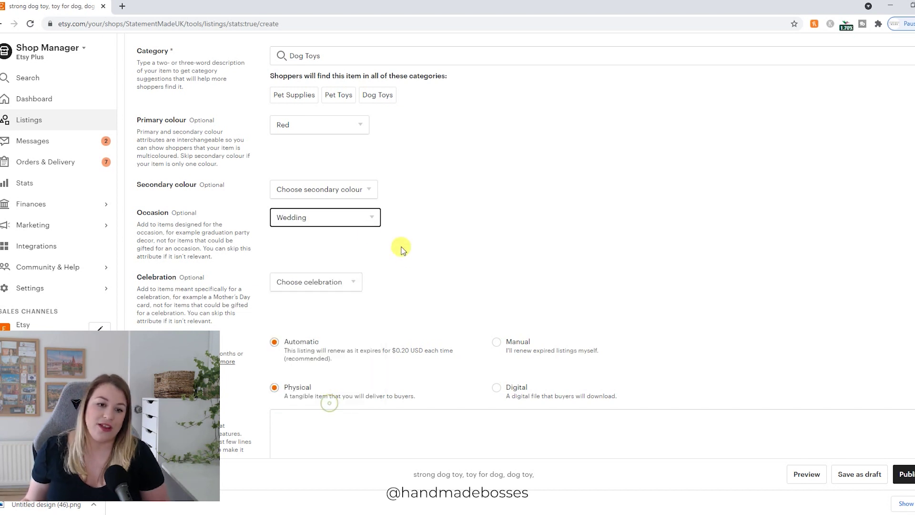
Step: Change the listing's occasion to Back to school and reset it to the unselected Choose occasion option
{"action": "left_click", "coordinate": [364, 218]}
{"action": "scroll", "coordinate": [335, 284], "scroll_direction": "up", "scroll_amount": 2}
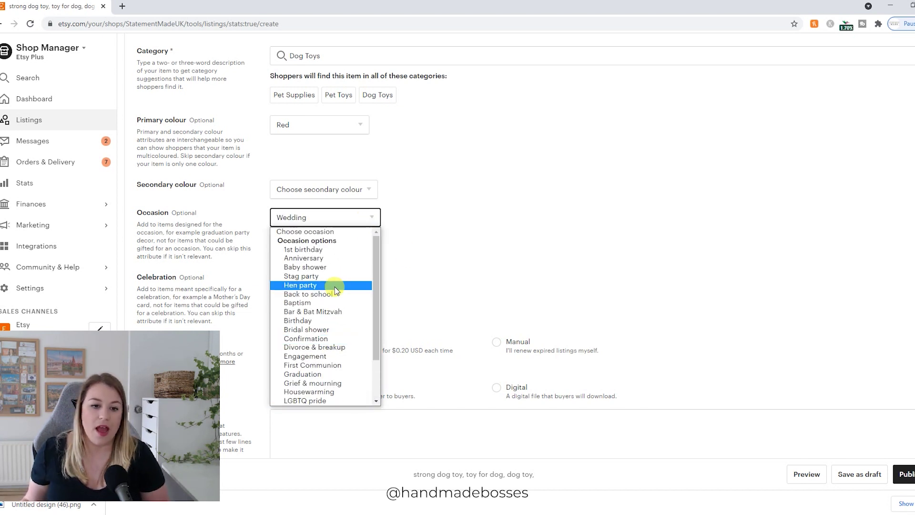
{"action": "left_click", "coordinate": [334, 294]}
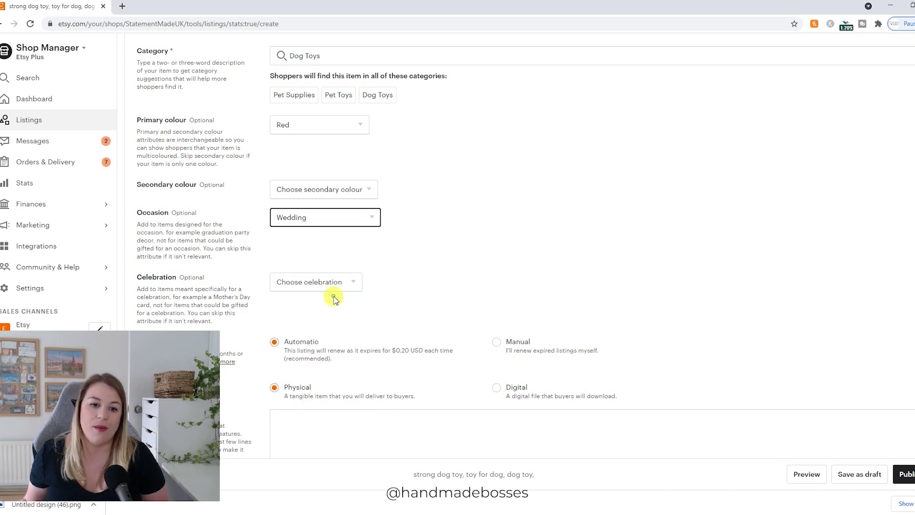
{"action": "left_click", "coordinate": [347, 217]}
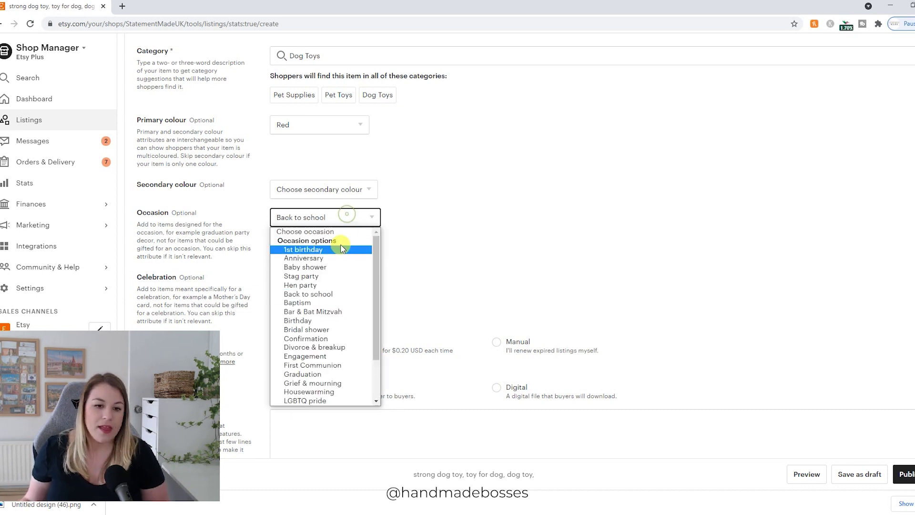
{"action": "left_click", "coordinate": [348, 230]}
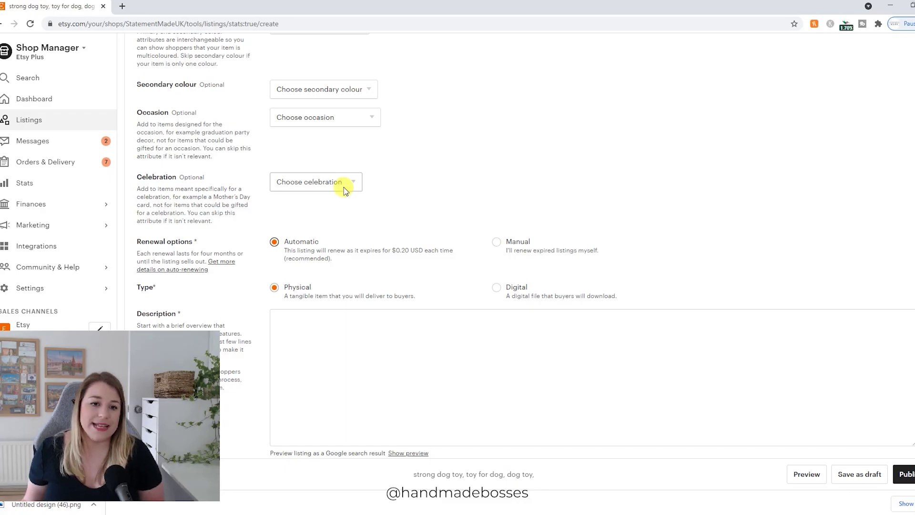
Step: Review the available Occasion and Celebration options for the dog toy, leaving both attributes unselected
{"action": "left_click", "coordinate": [348, 121]}
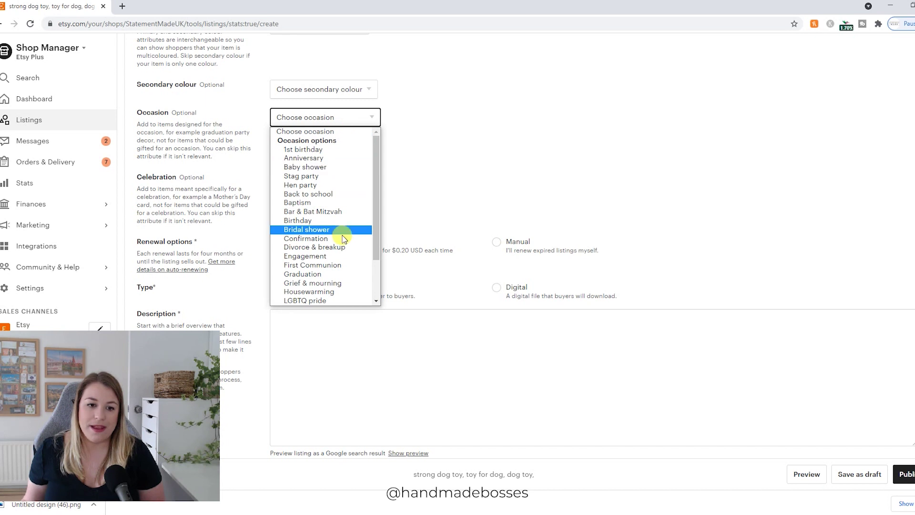
{"action": "scroll", "coordinate": [343, 263], "scroll_direction": "down", "scroll_amount": 2}
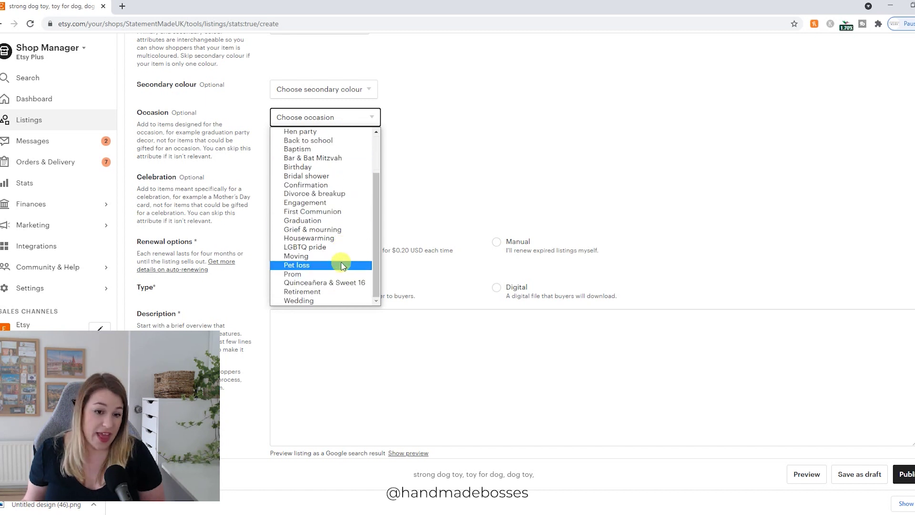
{"action": "left_click", "coordinate": [446, 185]}
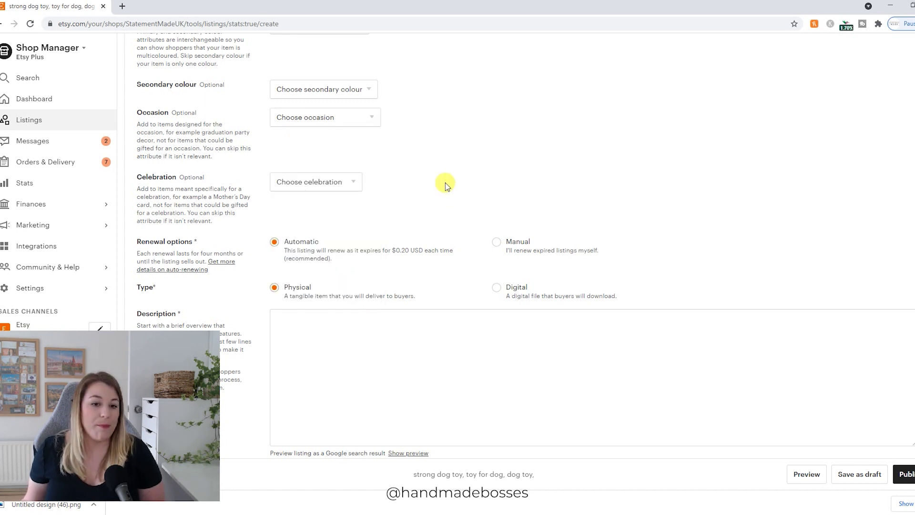
{"action": "left_click", "coordinate": [348, 184]}
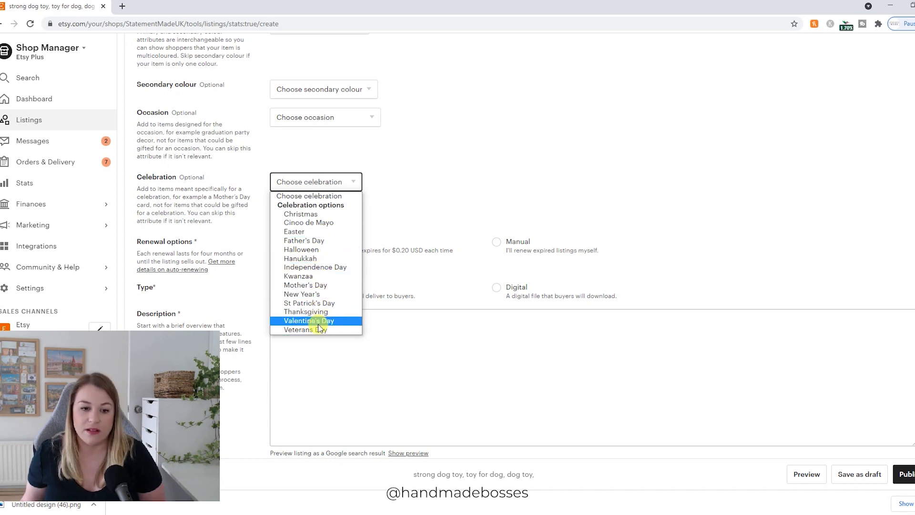
{"action": "left_click", "coordinate": [411, 205]}
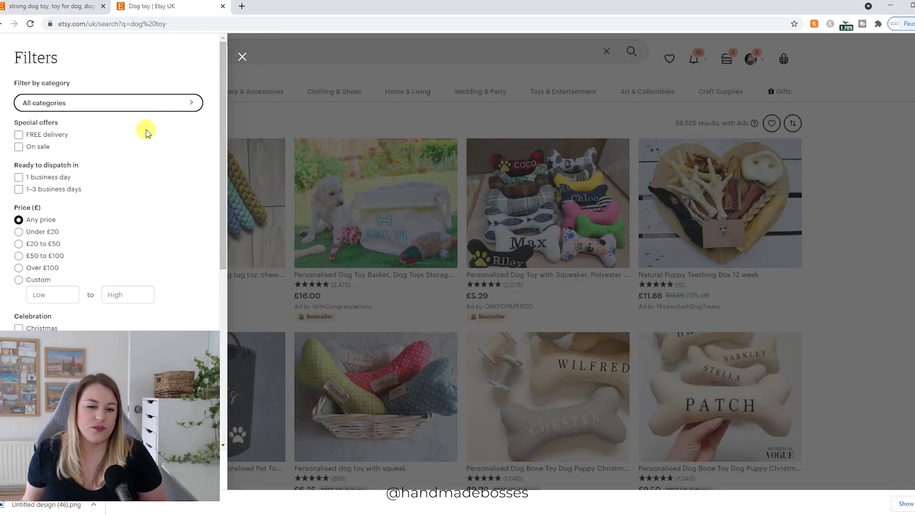
Step: Examine the buyer filters for the dog toy search, from special offers and price to celebration, colour, shop location and item type
{"action": "scroll", "coordinate": [97, 130], "scroll_direction": "down", "scroll_amount": 1}
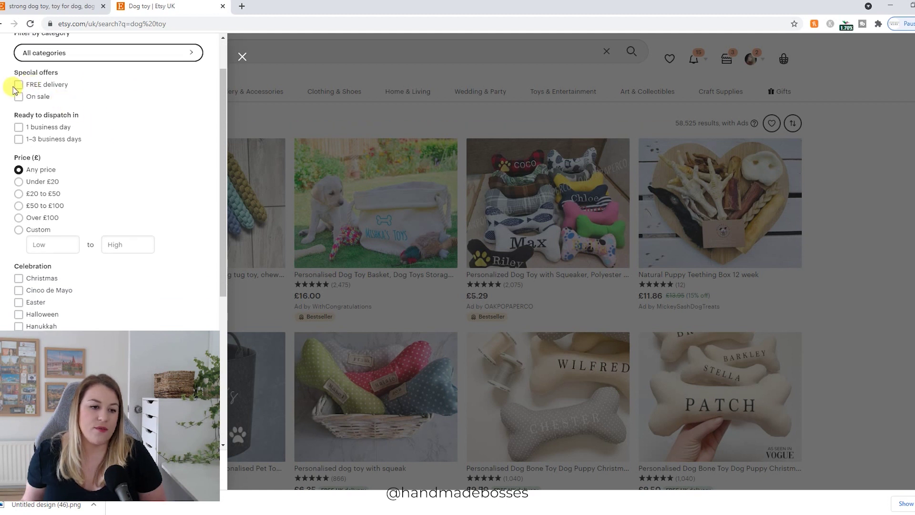
{"action": "scroll", "coordinate": [42, 167], "scroll_direction": "down", "scroll_amount": 4}
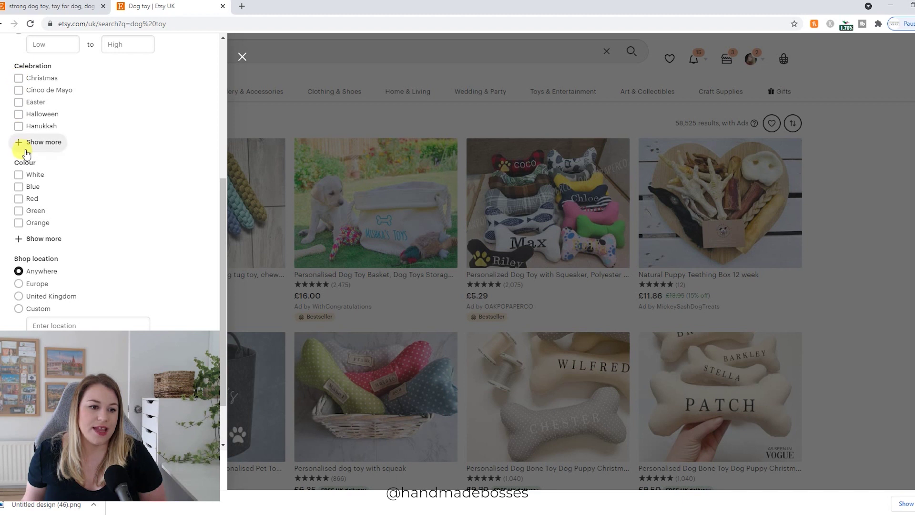
{"action": "scroll", "coordinate": [21, 143], "scroll_direction": "down", "scroll_amount": 1}
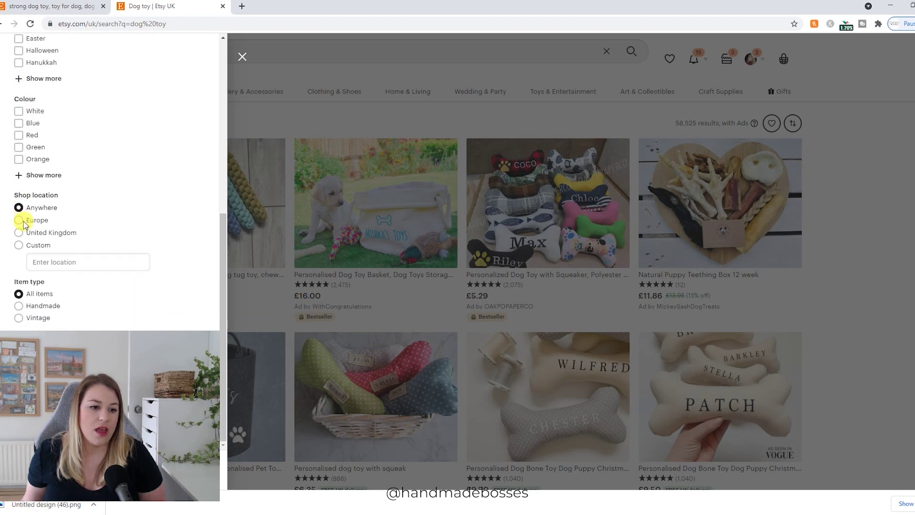
{"action": "scroll", "coordinate": [86, 207], "scroll_direction": "up", "scroll_amount": 2}
{"action": "scroll", "coordinate": [86, 210], "scroll_direction": "up", "scroll_amount": 3}
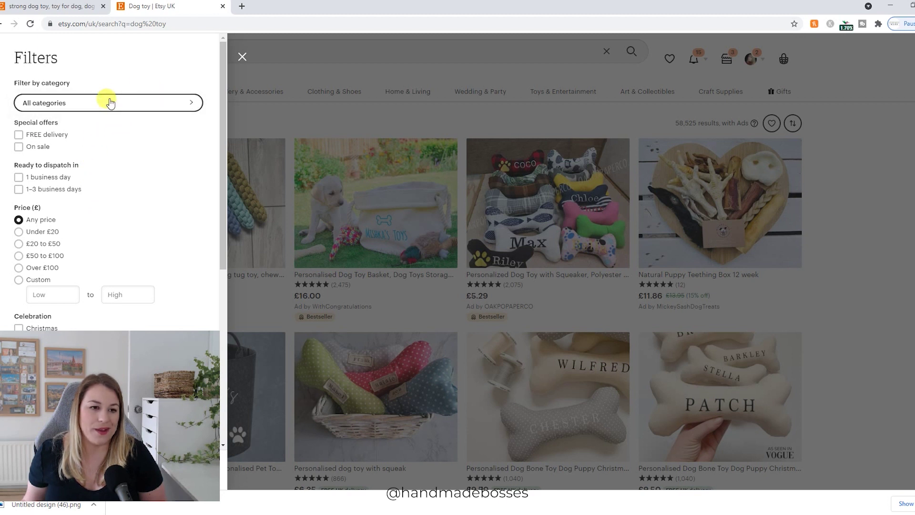
Step: Drill the search's category filter down through Pet Supplies and Pet Toys to Dog Toys, and return to the listing form's category attributes
{"action": "left_click", "coordinate": [117, 110]}
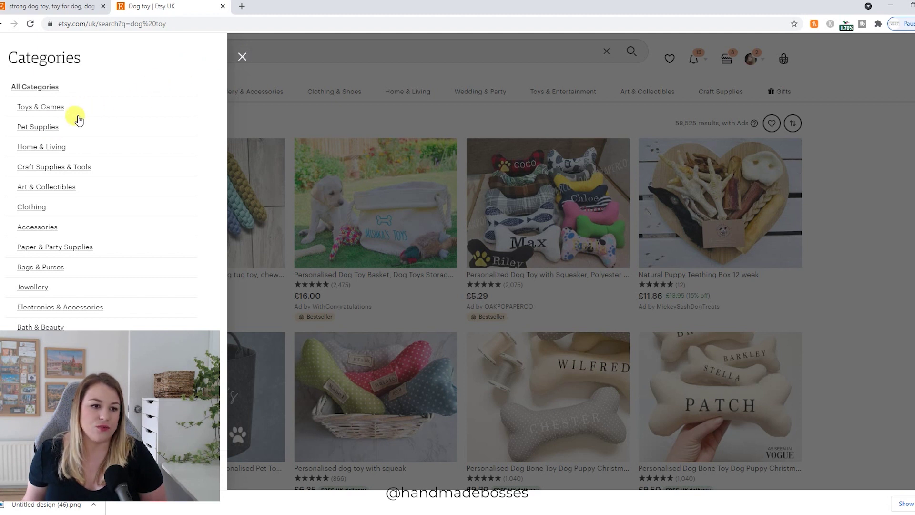
{"action": "left_click", "coordinate": [50, 127]}
{"action": "left_click", "coordinate": [47, 127]}
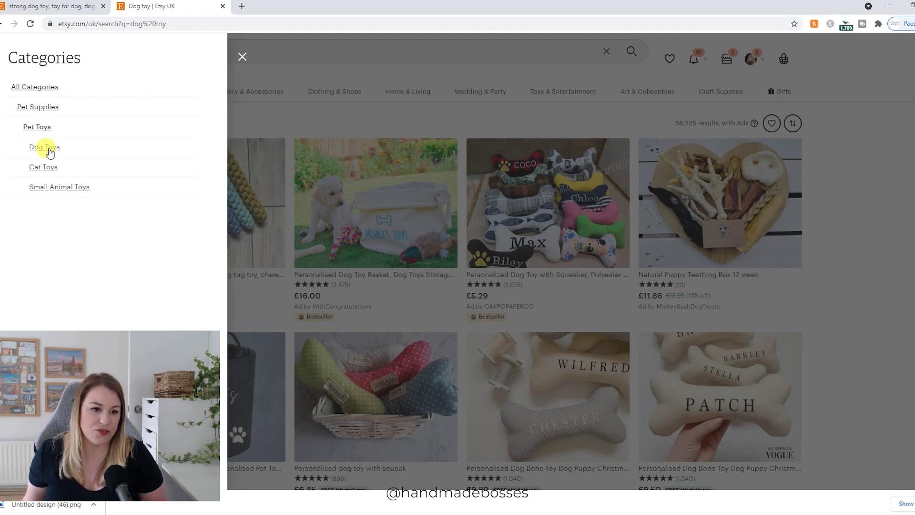
{"action": "left_click", "coordinate": [44, 147]}
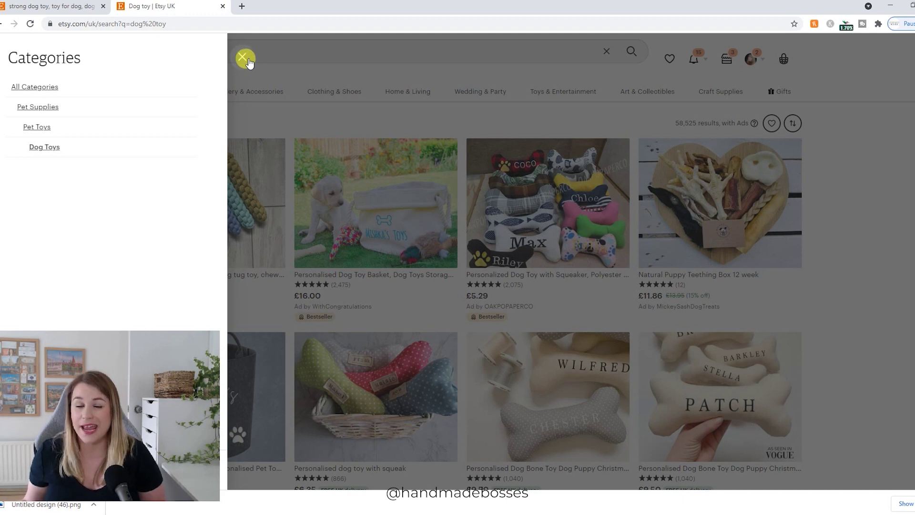
{"action": "left_click", "coordinate": [56, 5]}
{"action": "scroll", "coordinate": [257, 224], "scroll_direction": "up", "scroll_amount": 3}
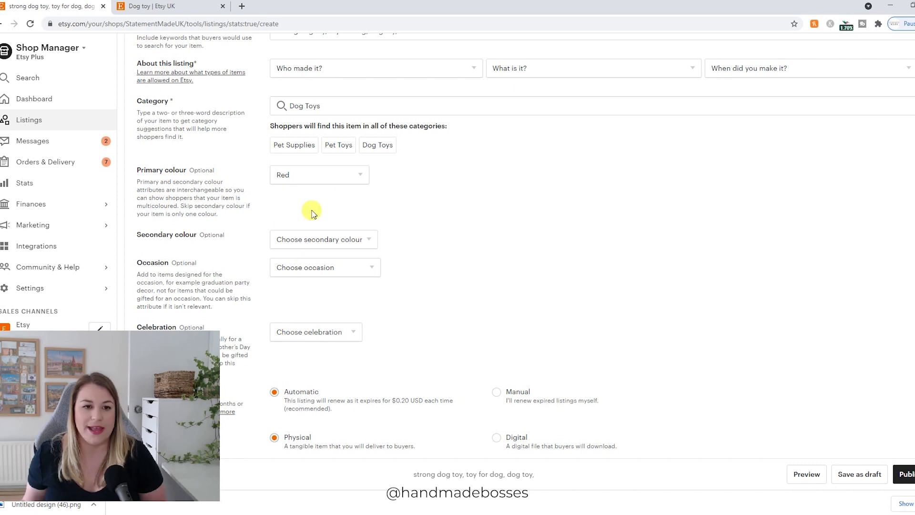
Step: Check the Dog Toys category path in the buyer search, and set the listing's renewal option to Manual
{"action": "left_click", "coordinate": [201, 6]}
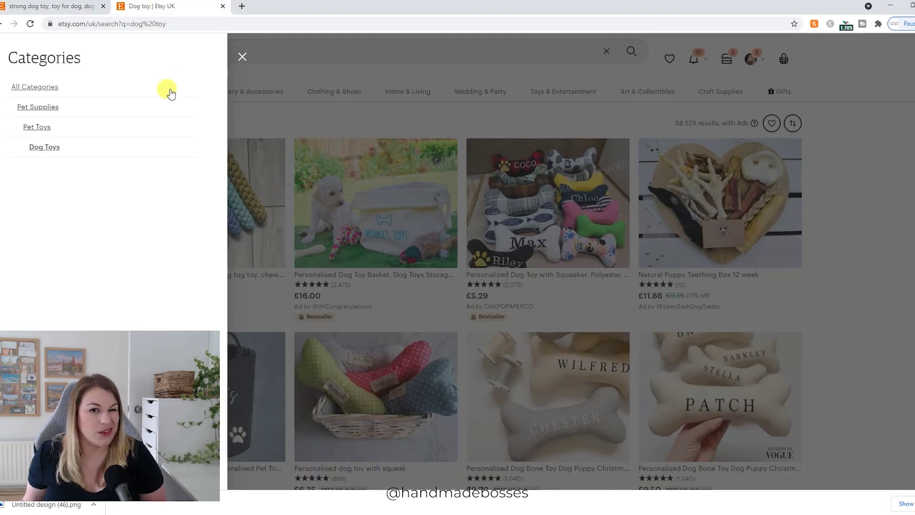
{"action": "left_click", "coordinate": [56, 6]}
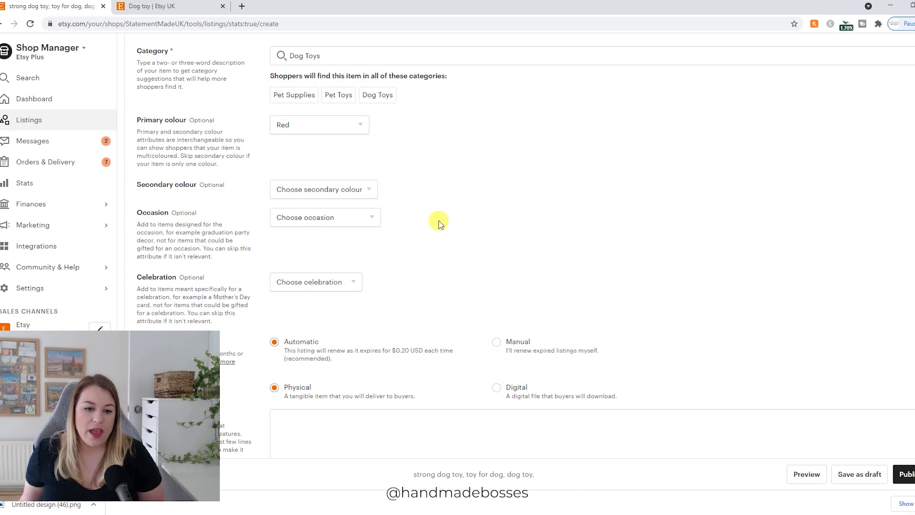
{"action": "scroll", "coordinate": [439, 225], "scroll_direction": "down", "scroll_amount": 1}
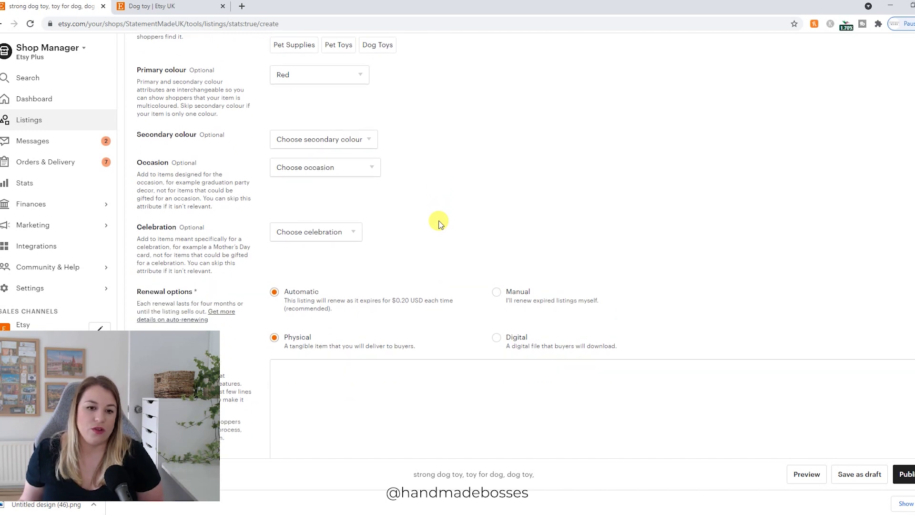
{"action": "scroll", "coordinate": [439, 225], "scroll_direction": "down", "scroll_amount": 1}
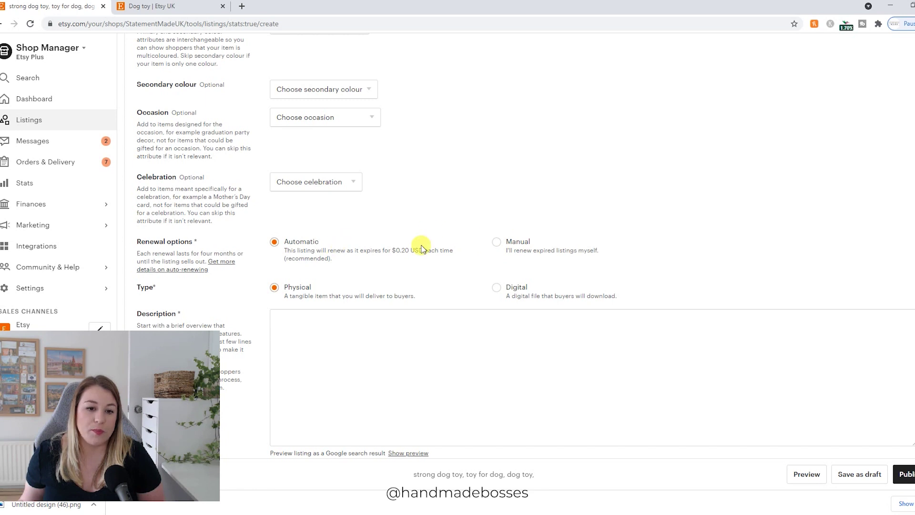
{"action": "left_click", "coordinate": [496, 243]}
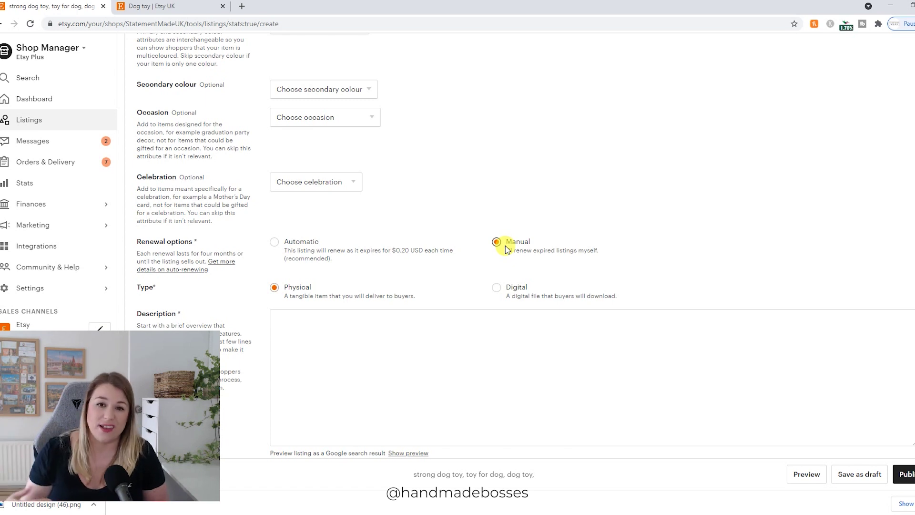
Step: Review the listing's photo section and the keyword phrases in its title
{"action": "scroll", "coordinate": [441, 378], "scroll_direction": "up", "scroll_amount": 15}
{"action": "scroll", "coordinate": [441, 378], "scroll_direction": "up", "scroll_amount": 3}
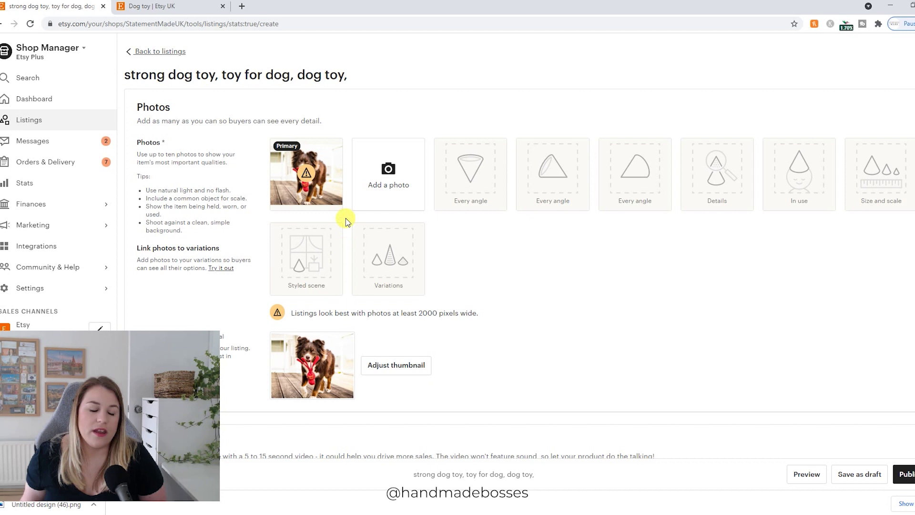
{"action": "mouse_move", "coordinate": [327, 184]}
{"action": "scroll", "coordinate": [336, 186], "scroll_direction": "down", "scroll_amount": 1}
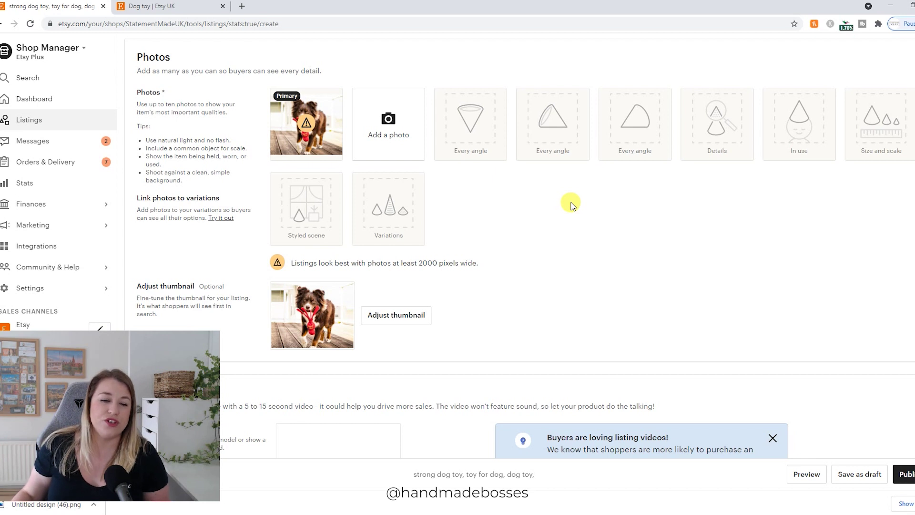
{"action": "scroll", "coordinate": [571, 203], "scroll_direction": "down", "scroll_amount": 10}
{"action": "left_click", "coordinate": [466, 176]}
{"action": "key", "text": "ctrl+a"}
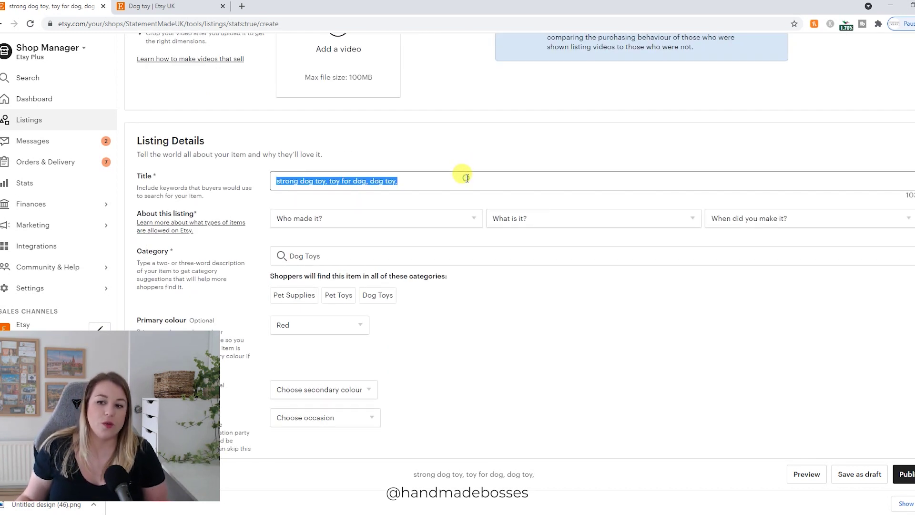
{"action": "left_click", "coordinate": [466, 178]}
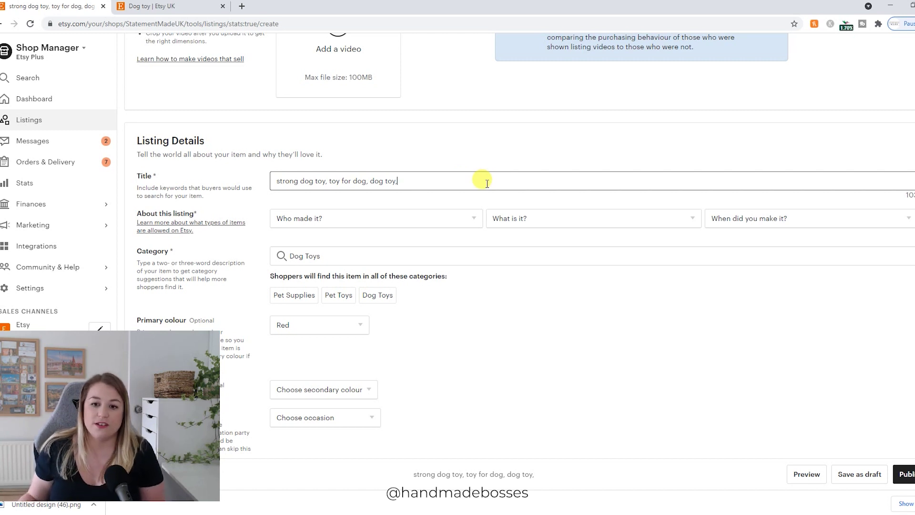
Step: Copy the whole listing title, clear it, and paste the same text back in
{"action": "key", "text": "ctrl+a"}
{"action": "key", "text": "ctrl+c"}
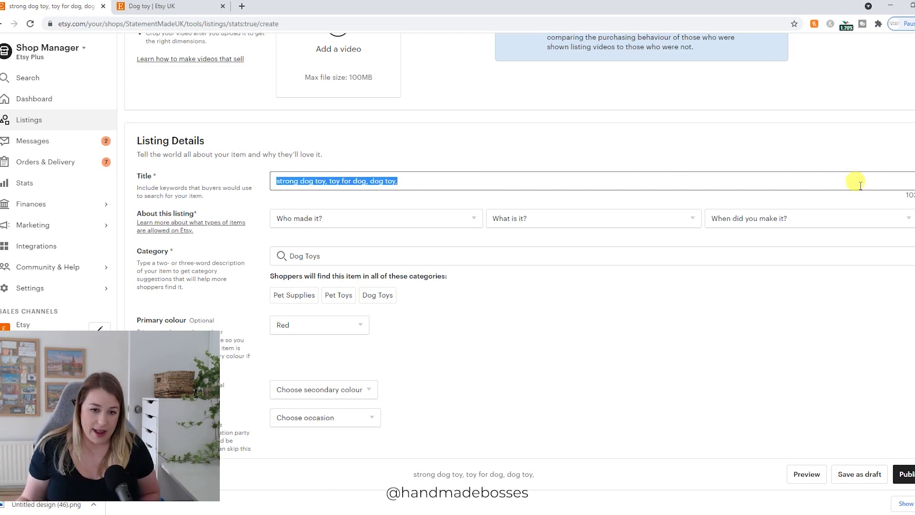
{"action": "key", "text": "BackSpace"}
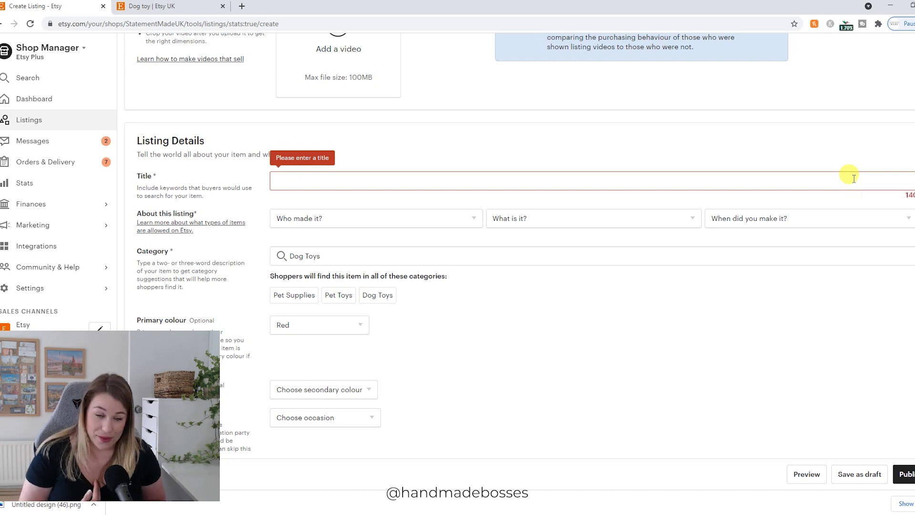
{"action": "key", "text": "ctrl+v"}
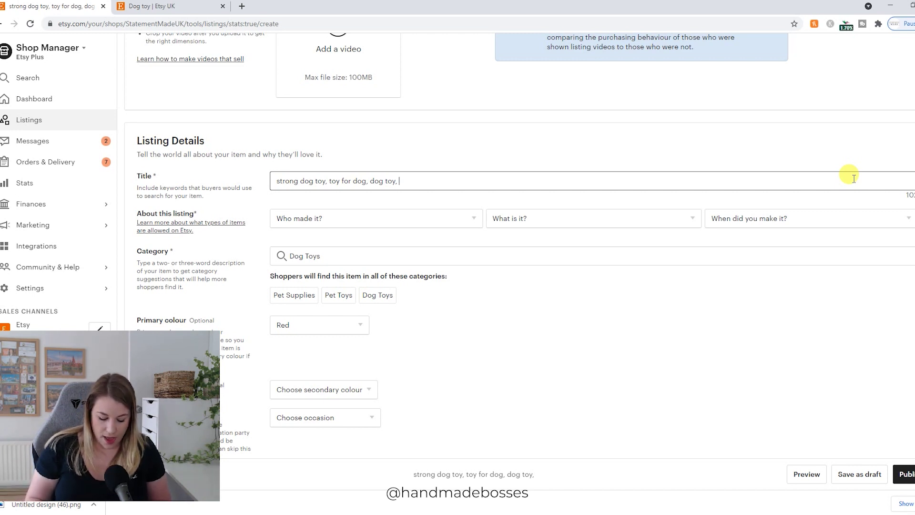
Step: Append "toy for big dog, gift for dog birthday, gotcha day dog gift" to the title, correcting the misspelling "goft" to "gift"
{"action": "type", "text": "t"}
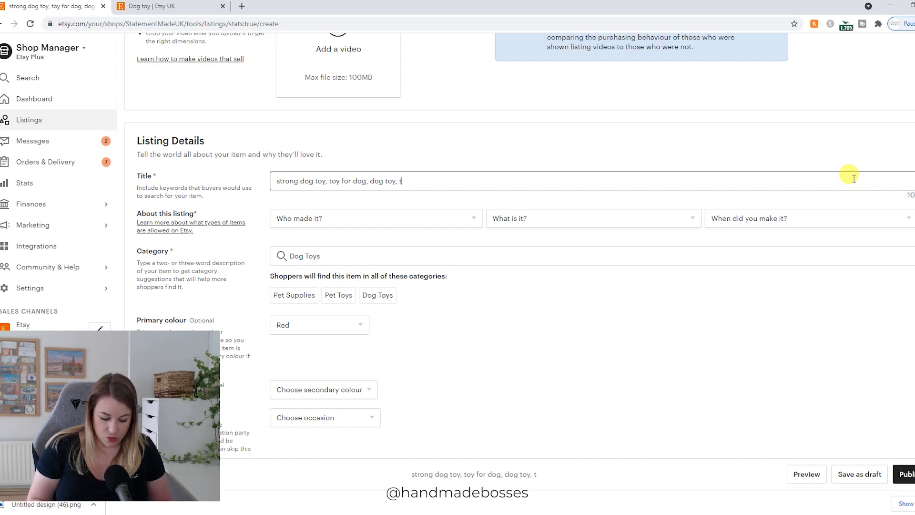
{"action": "type", "text": "oy for big dog"}
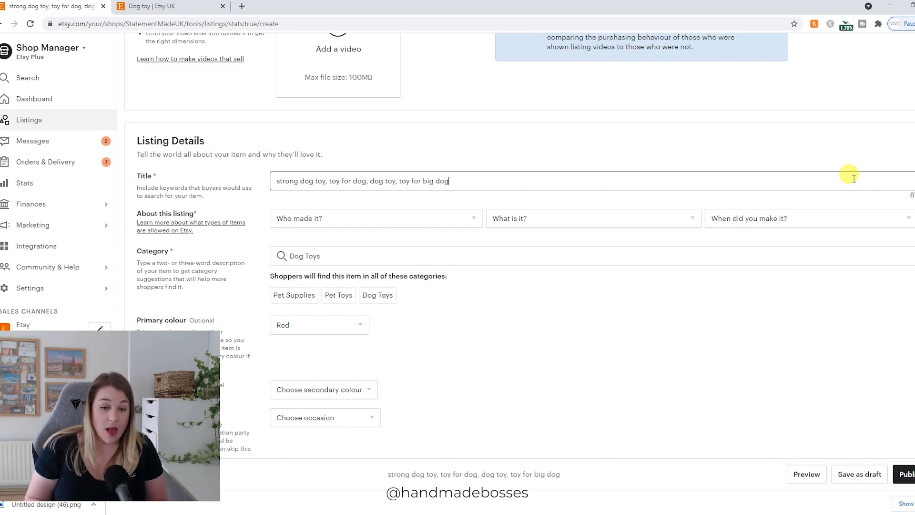
{"action": "type", "text": ", "}
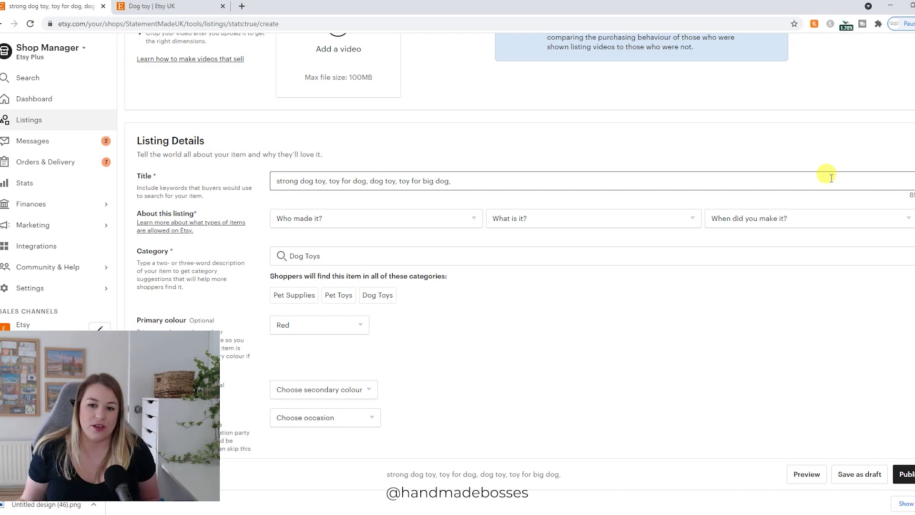
{"action": "type", "text": "goft for do"}
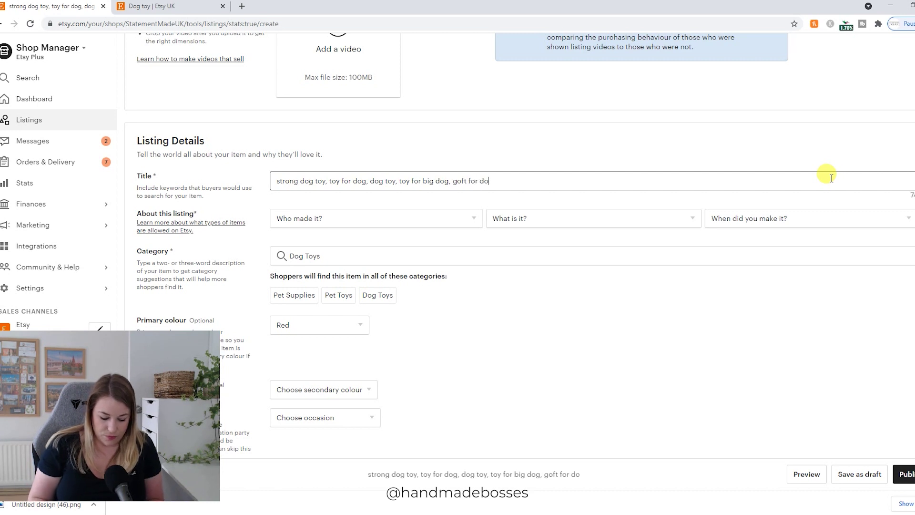
{"action": "type", "text": "g birthday, go"}
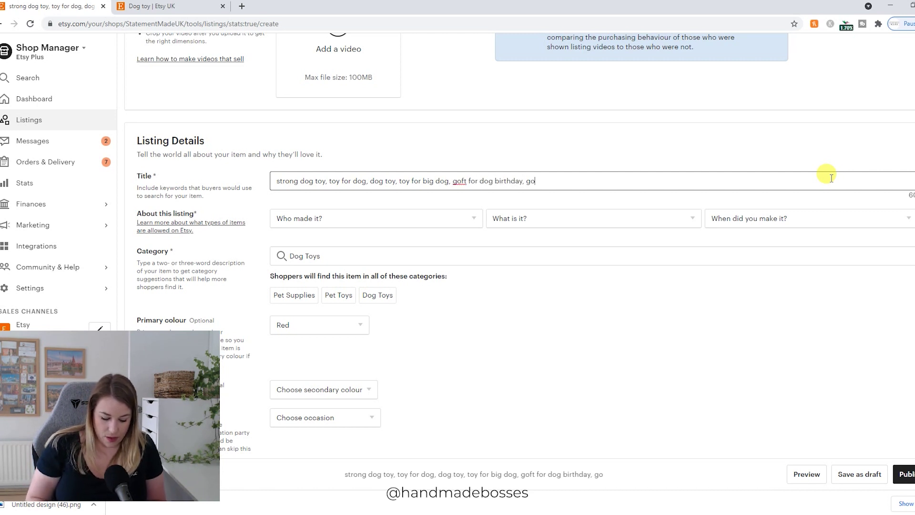
{"action": "type", "text": "tcha day dog "}
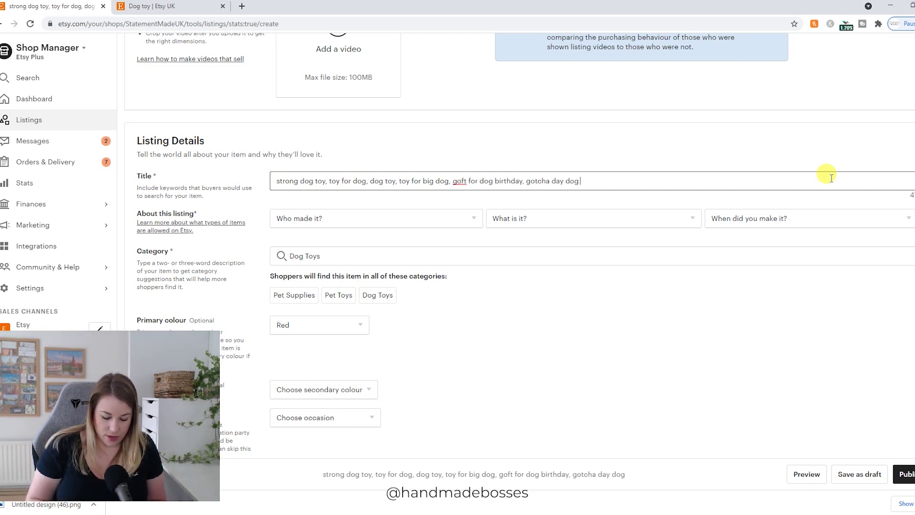
{"action": "type", "text": "gift"}
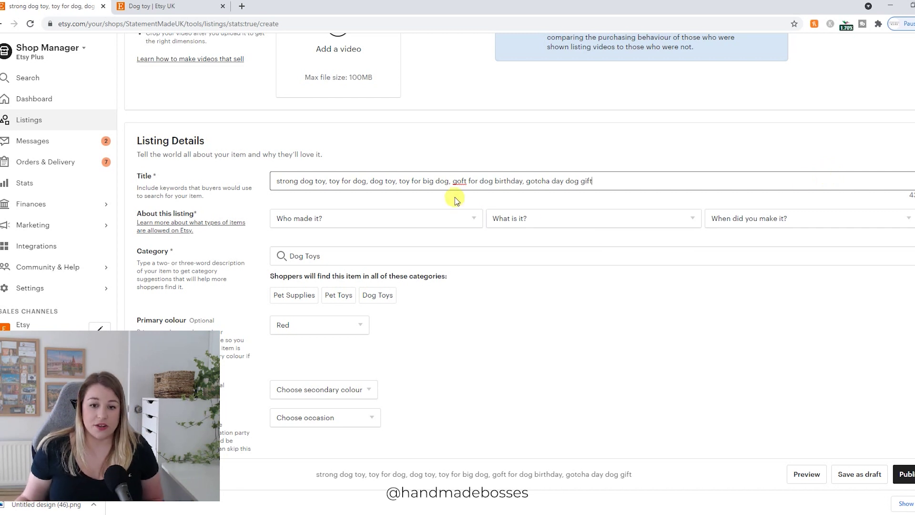
{"action": "right_click", "coordinate": [462, 182]}
{"action": "left_click", "coordinate": [487, 193]}
{"action": "triple_click", "coordinate": [594, 182]}
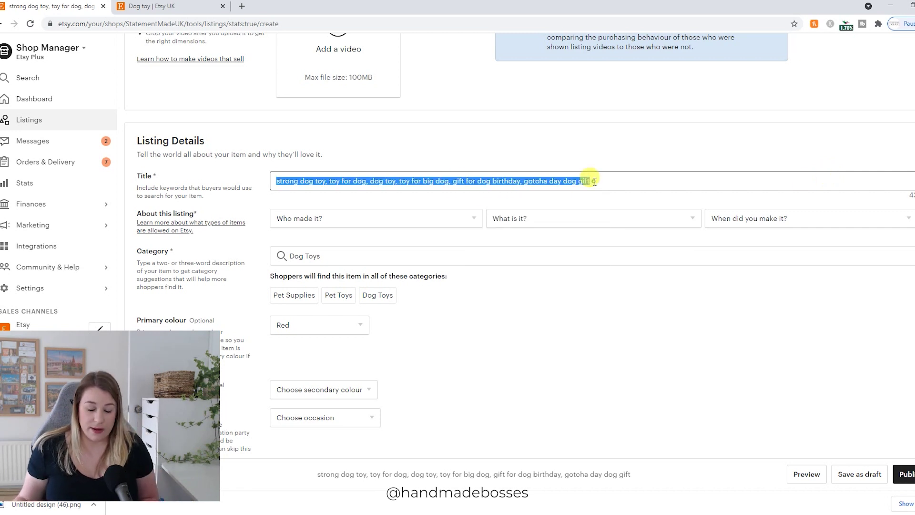
{"action": "left_click", "coordinate": [607, 180]}
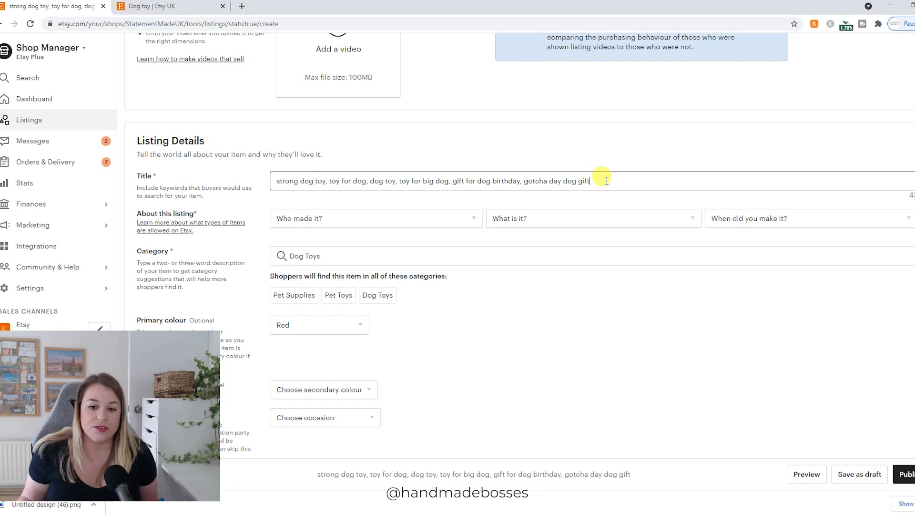
Step: Bring up the Notepad notes and highlight the questions about target market, importance, pain point and objections, then return to the listing
{"action": "left_click", "coordinate": [441, 510]}
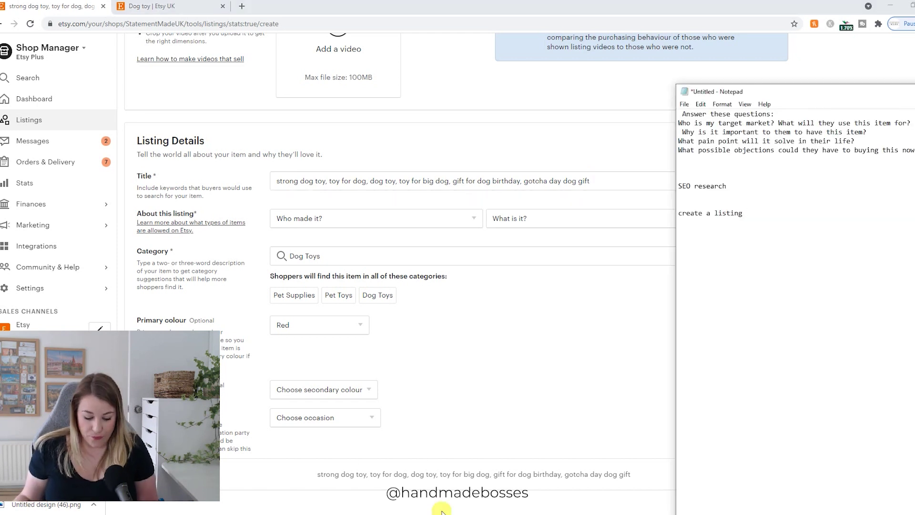
{"action": "left_click", "coordinate": [746, 213]}
{"action": "left_click_drag", "start_coordinate": [683, 123], "coordinate": [911, 158]}
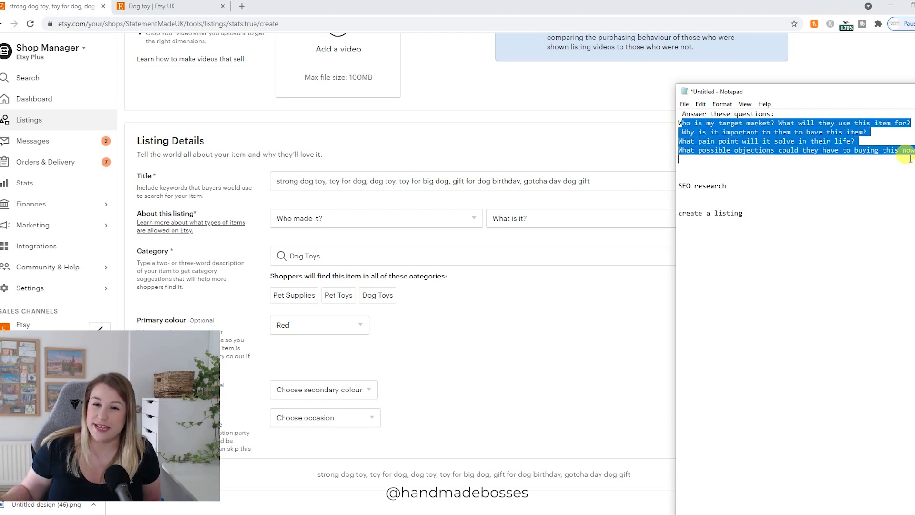
{"action": "left_click", "coordinate": [611, 152]}
Step: Copy the full listing title and add its comma-separated keyword phrases as the listing's tags
{"action": "triple_click", "coordinate": [607, 176]}
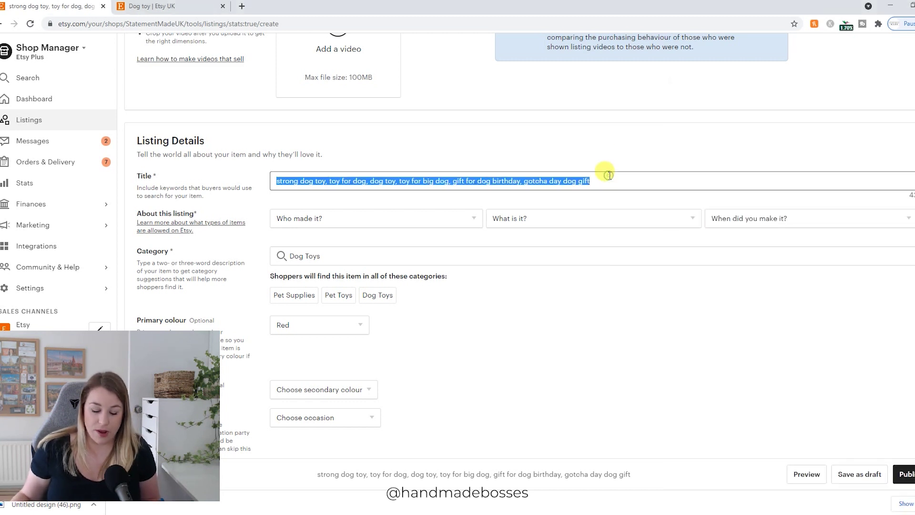
{"action": "right_click", "coordinate": [555, 184]}
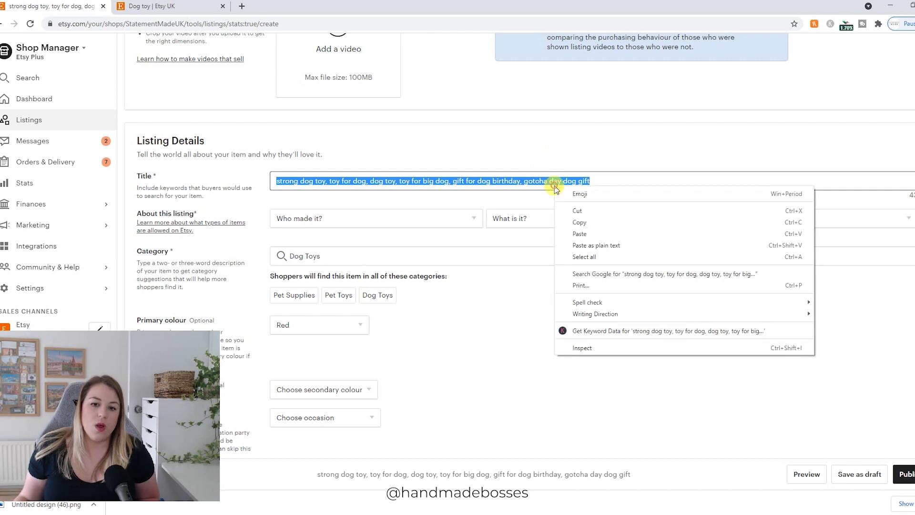
{"action": "left_click", "coordinate": [577, 222]}
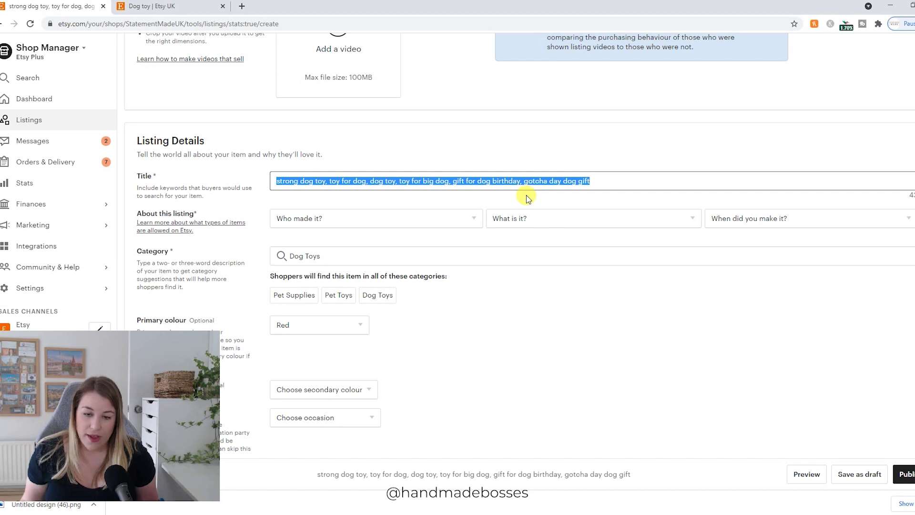
{"action": "left_click", "coordinate": [517, 184]}
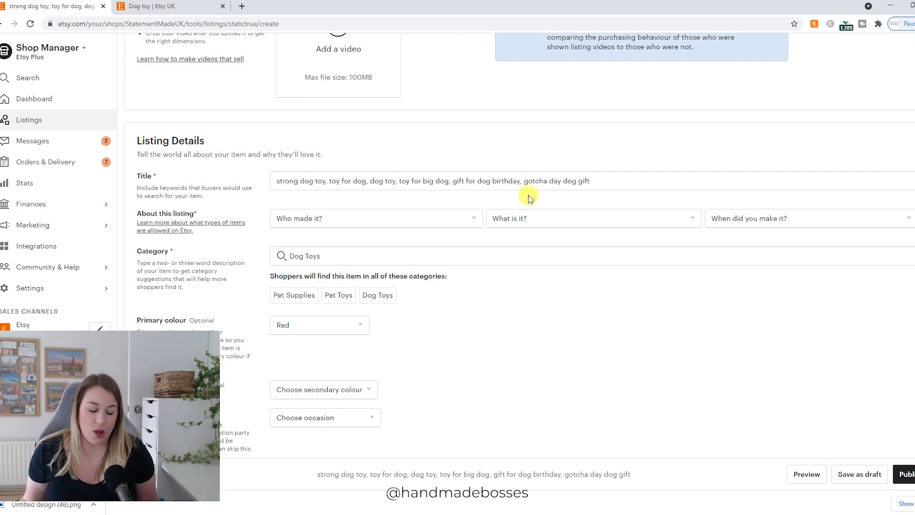
{"action": "scroll", "coordinate": [529, 197], "scroll_direction": "down", "scroll_amount": 20}
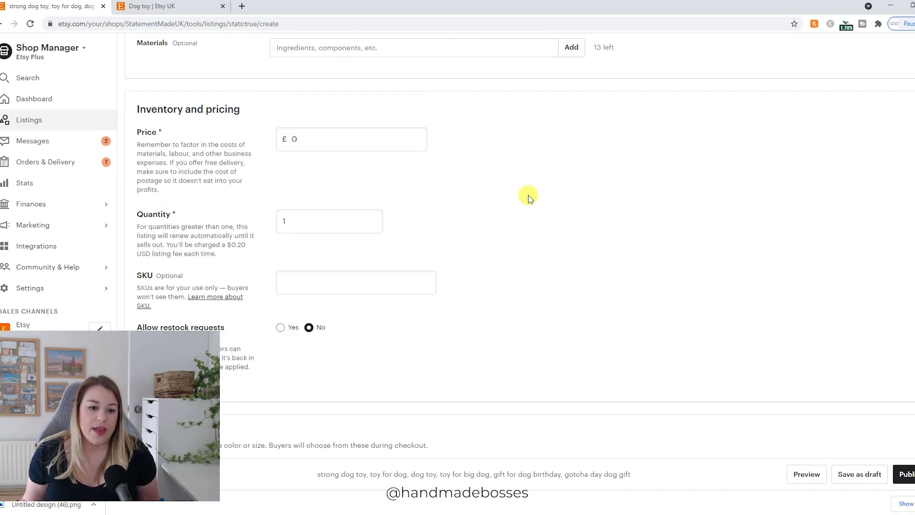
{"action": "scroll", "coordinate": [529, 197], "scroll_direction": "down", "scroll_amount": 6}
{"action": "scroll", "coordinate": [529, 198], "scroll_direction": "up", "scroll_amount": 7}
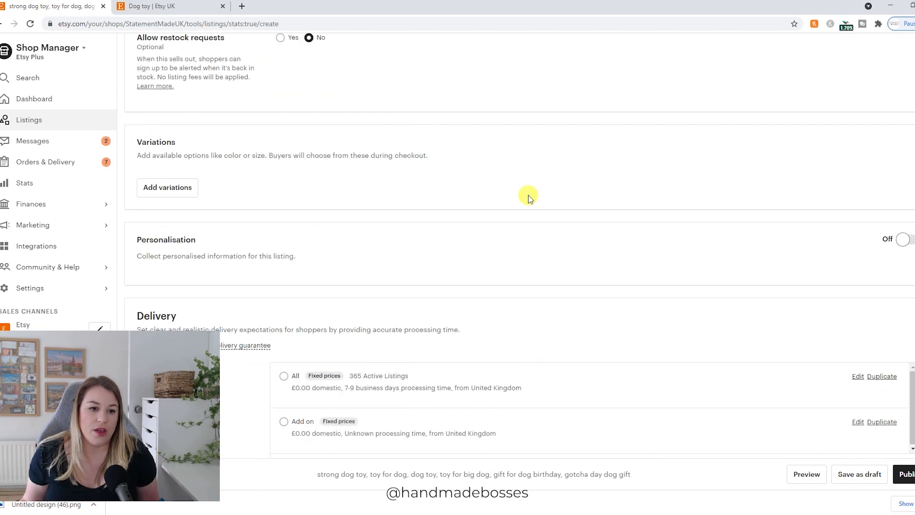
{"action": "scroll", "coordinate": [530, 198], "scroll_direction": "up", "scroll_amount": 10}
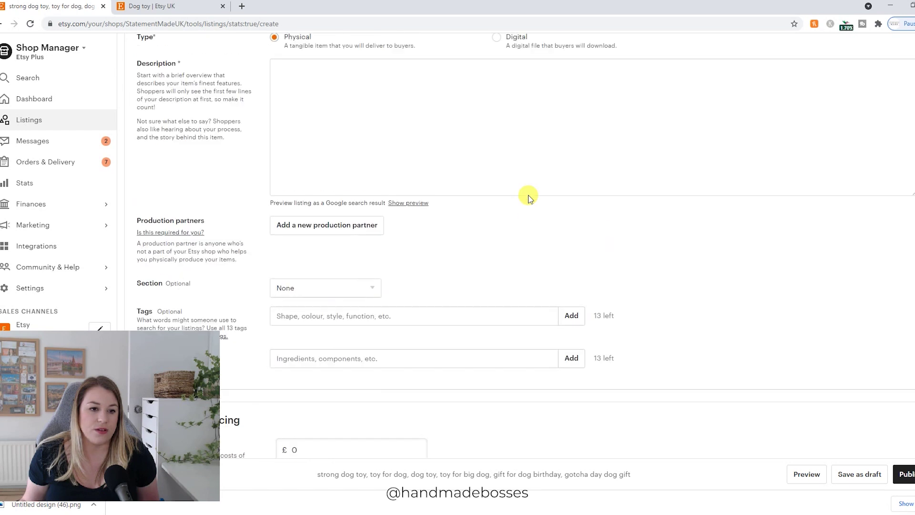
{"action": "scroll", "coordinate": [521, 197], "scroll_direction": "down", "scroll_amount": 1}
{"action": "left_click", "coordinate": [409, 215]}
{"action": "key", "text": "ctrl+v"}
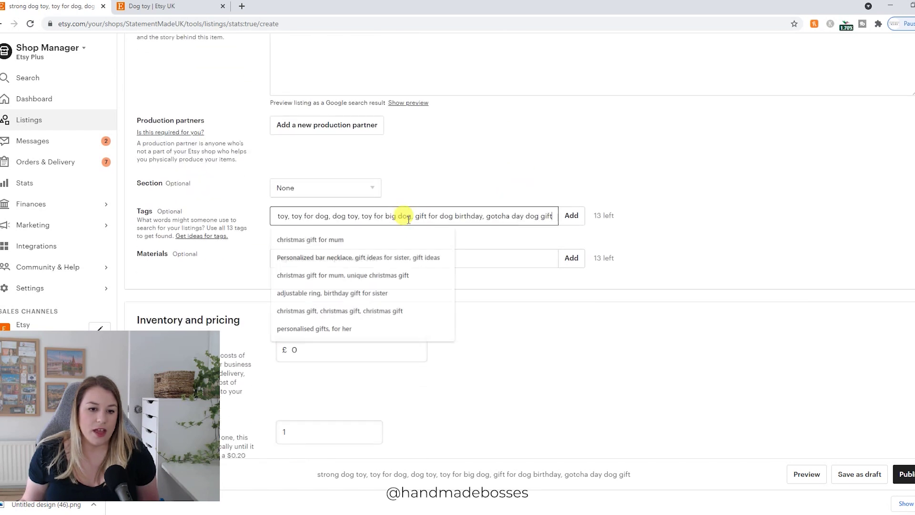
{"action": "left_click", "coordinate": [572, 217]}
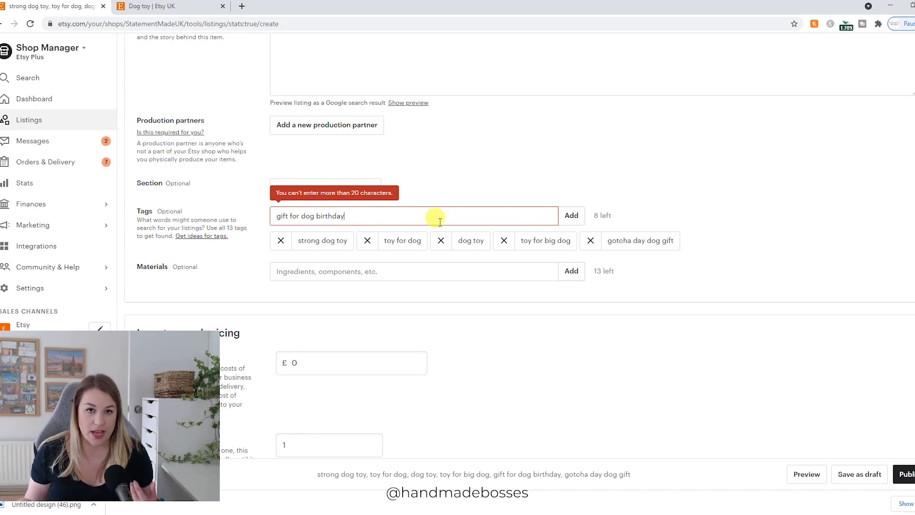
Step: Split the over-long "gift for dog birthday" entry with a comma and add "gift for" and "dog birthday" as separate tags
{"action": "left_click", "coordinate": [299, 216]}
{"action": "type", "text": ","}
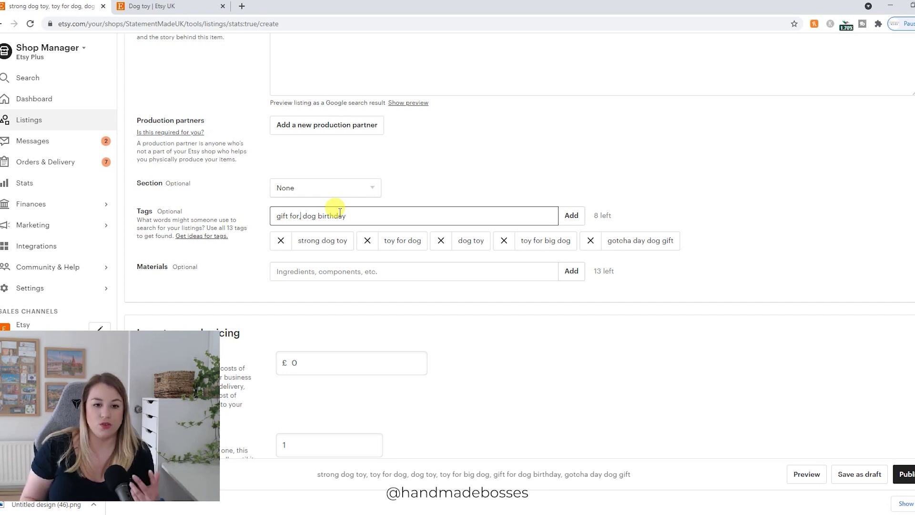
{"action": "key", "text": "BackSpace"}
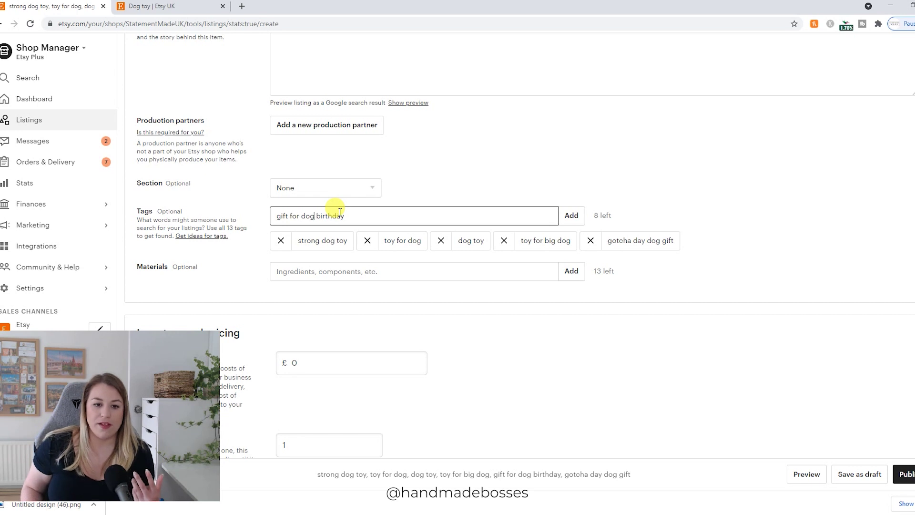
{"action": "type", "text": ","}
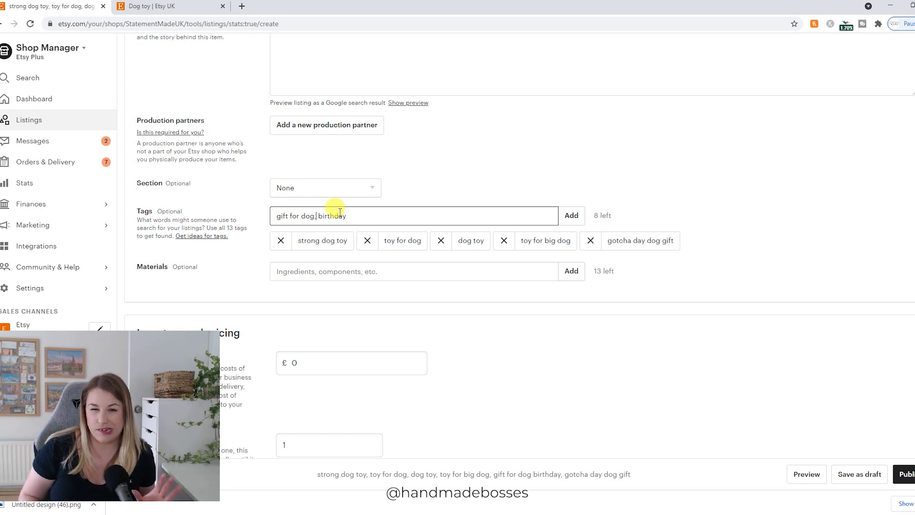
{"action": "key", "text": "BackSpace"}
{"action": "type", "text": ","}
{"action": "key", "text": "BackSpace"}
{"action": "type", "text": ","}
{"action": "key", "text": "Return"}
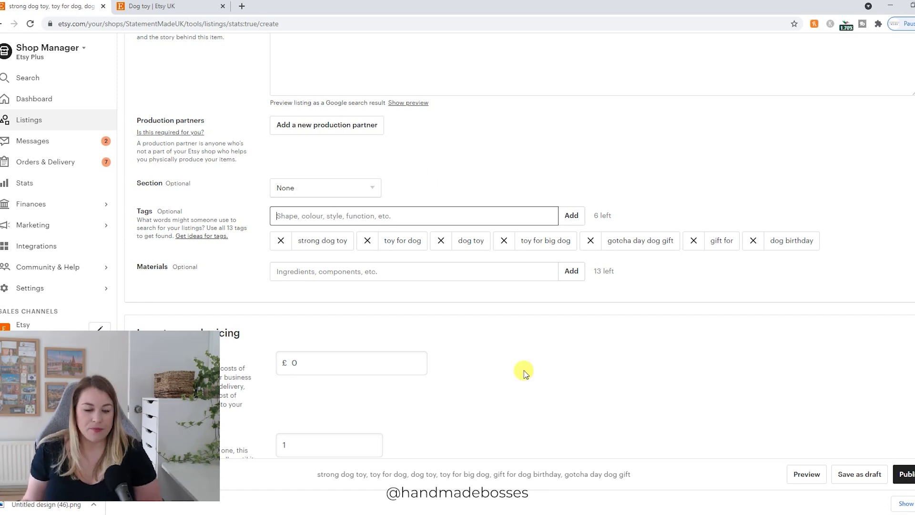
Step: Review the listing form from the photos and title through to the tags and the inventory and pricing section
{"action": "scroll", "coordinate": [523, 374], "scroll_direction": "up", "scroll_amount": 12}
{"action": "scroll", "coordinate": [523, 373], "scroll_direction": "up", "scroll_amount": 10}
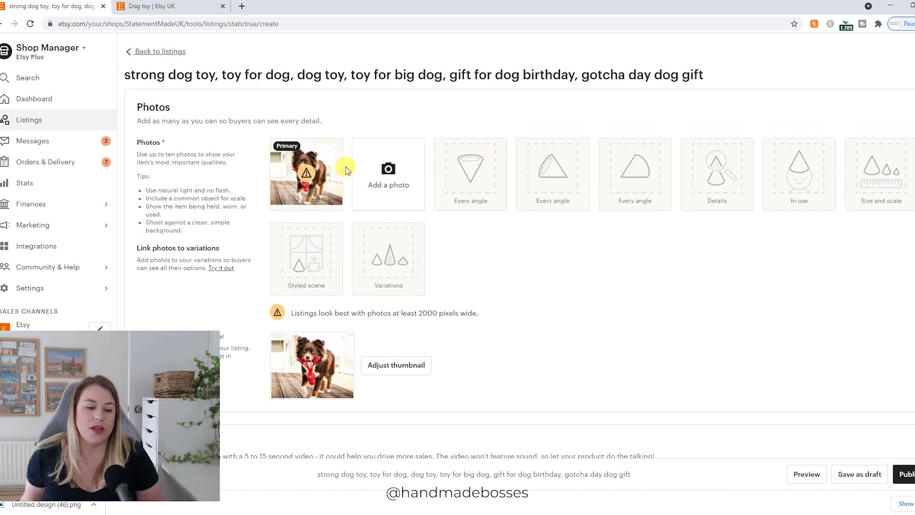
{"action": "scroll", "coordinate": [334, 194], "scroll_direction": "down", "scroll_amount": 8}
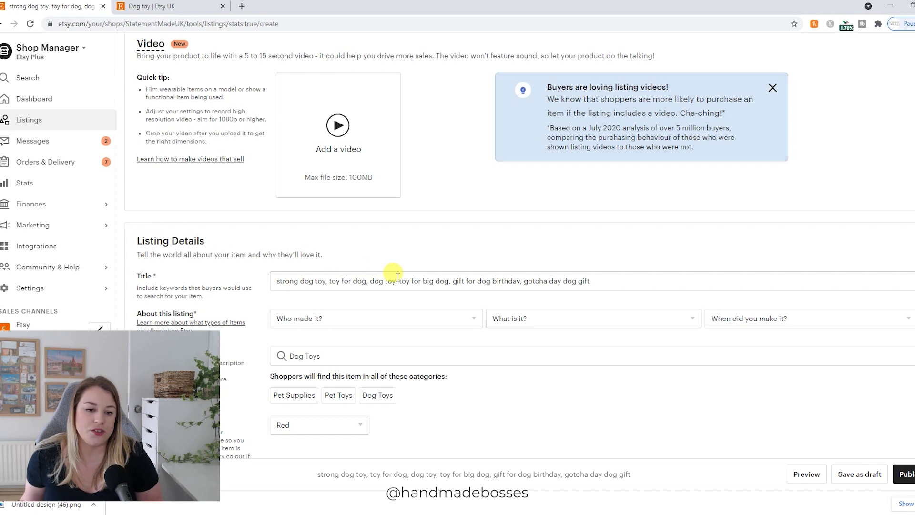
{"action": "scroll", "coordinate": [399, 272], "scroll_direction": "down", "scroll_amount": 6}
{"action": "scroll", "coordinate": [384, 249], "scroll_direction": "down", "scroll_amount": 10}
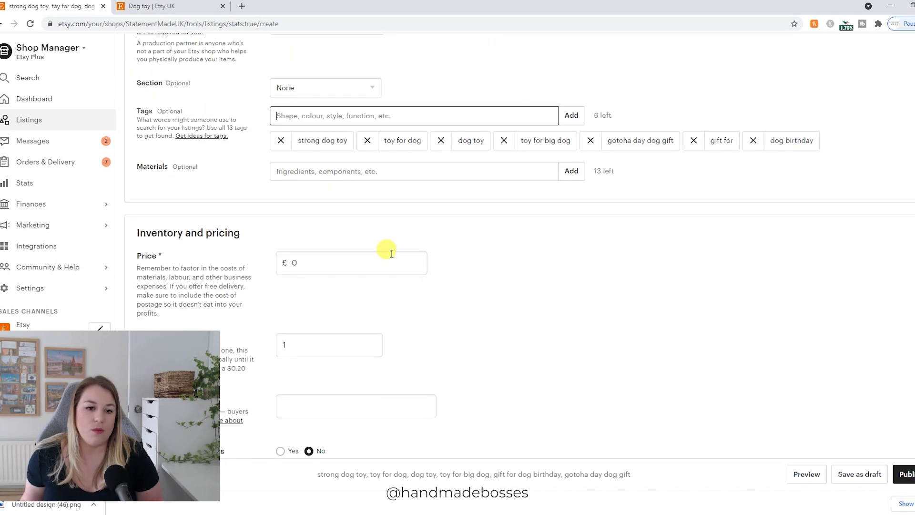
{"action": "scroll", "coordinate": [305, 174], "scroll_direction": "down", "scroll_amount": 5}
{"action": "scroll", "coordinate": [329, 162], "scroll_direction": "up", "scroll_amount": 5}
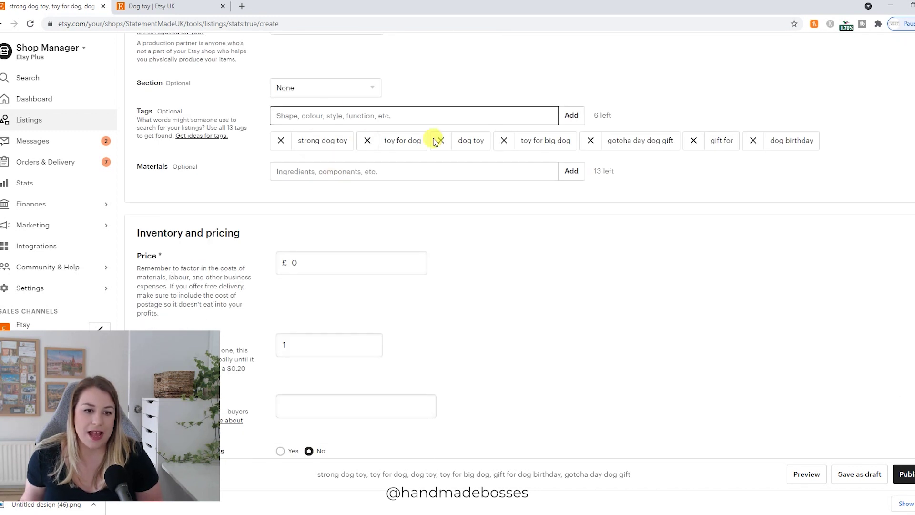
{"action": "scroll", "coordinate": [438, 137], "scroll_direction": "up", "scroll_amount": 15}
{"action": "scroll", "coordinate": [443, 137], "scroll_direction": "up", "scroll_amount": 10}
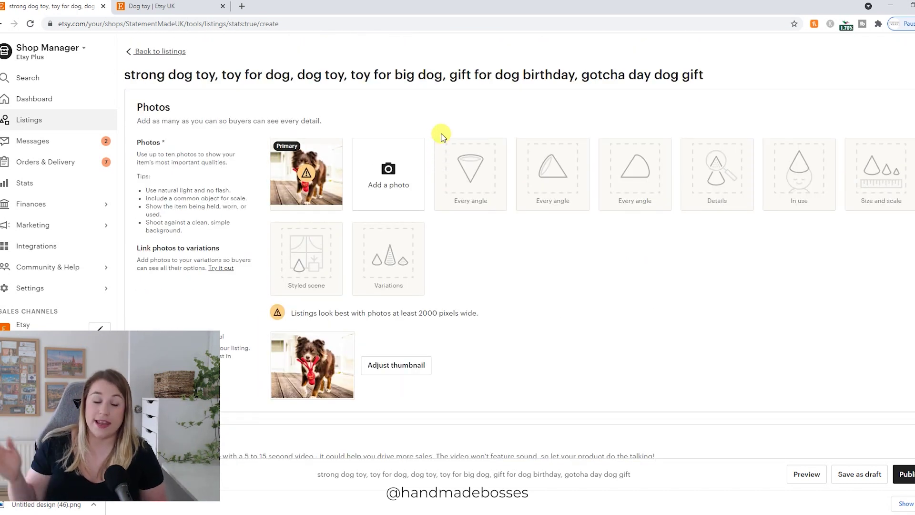
Step: Fill in the About this listing details as made by "I did", "A finished product" and "Made to order"
{"action": "scroll", "coordinate": [441, 137], "scroll_direction": "down", "scroll_amount": 10}
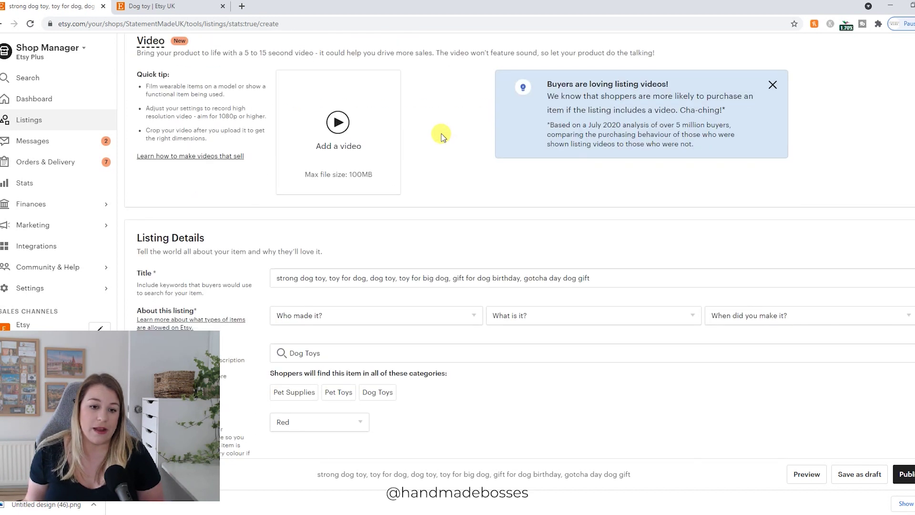
{"action": "left_click", "coordinate": [429, 118]}
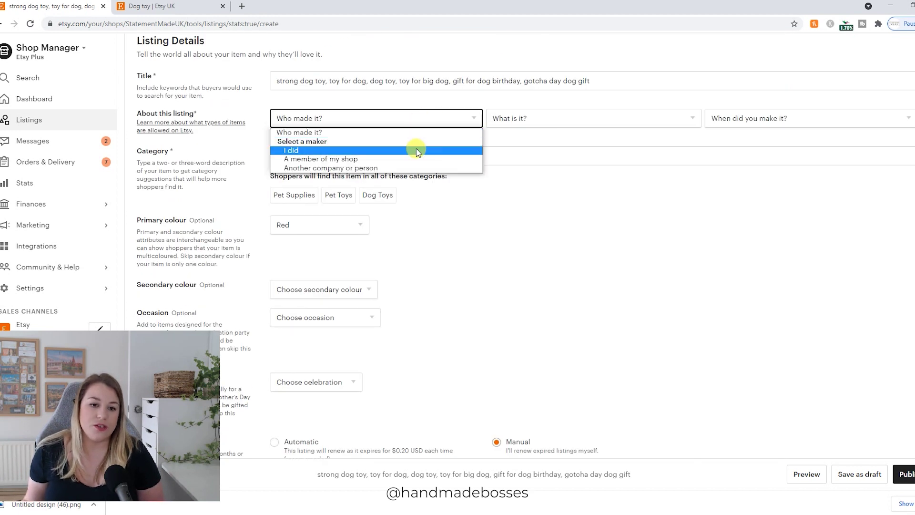
{"action": "left_click", "coordinate": [416, 150]}
{"action": "left_click", "coordinate": [545, 122]}
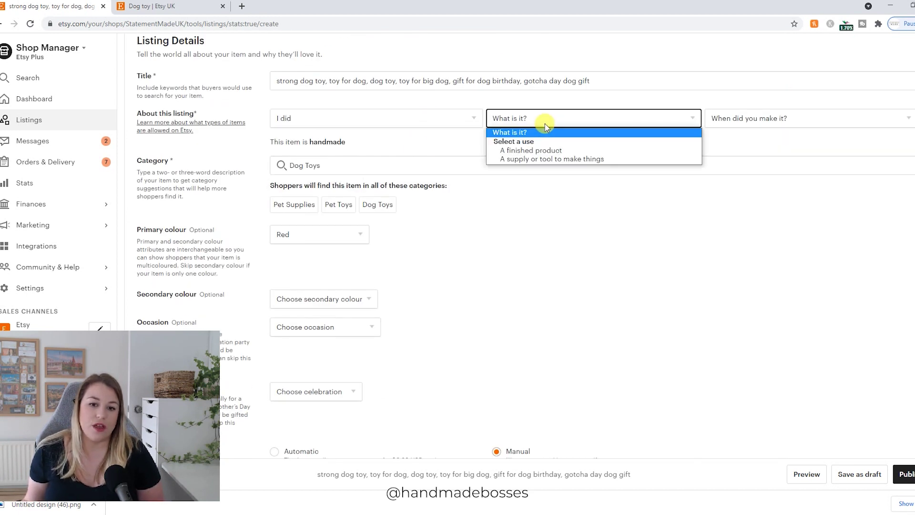
{"action": "left_click", "coordinate": [535, 148]}
{"action": "left_click", "coordinate": [743, 125]}
{"action": "left_click", "coordinate": [739, 150]}
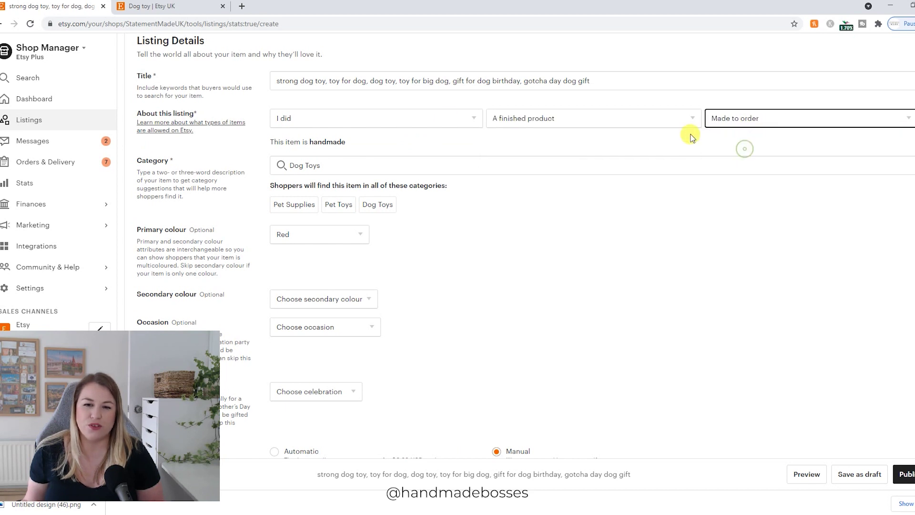
{"action": "left_click", "coordinate": [327, 112]}
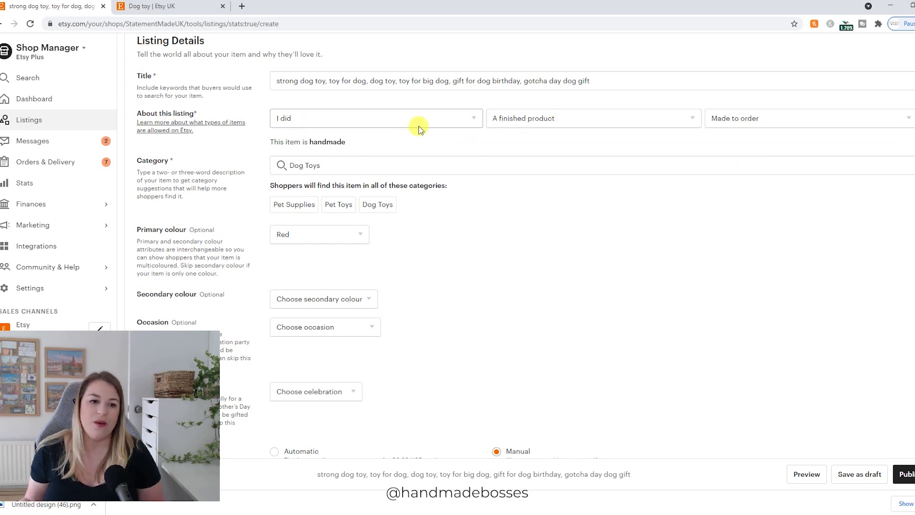
{"action": "left_click", "coordinate": [287, 172]}
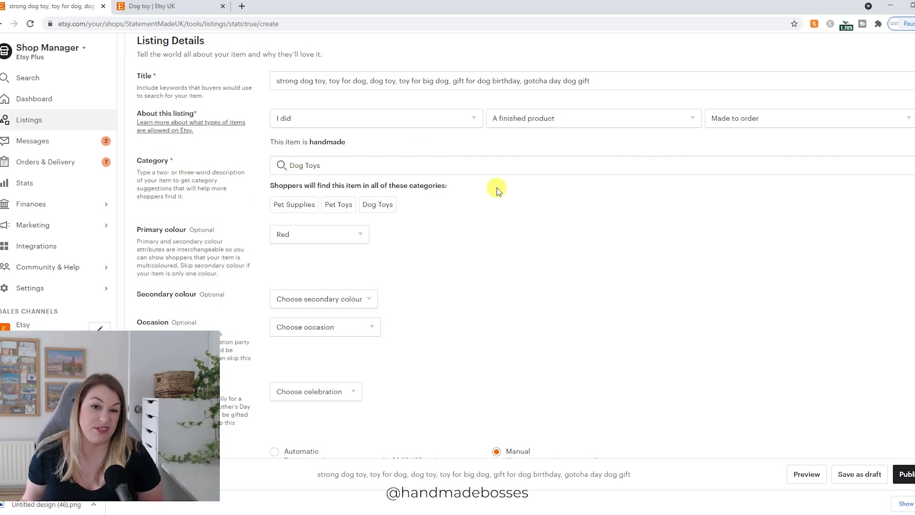
Step: Bring up the Notepad notes beside the empty description, highlight the target market, importance and pain point questions, and return to the description
{"action": "scroll", "coordinate": [497, 188], "scroll_direction": "down", "scroll_amount": 3}
{"action": "scroll", "coordinate": [497, 188], "scroll_direction": "down", "scroll_amount": 5}
{"action": "left_click", "coordinate": [413, 148]}
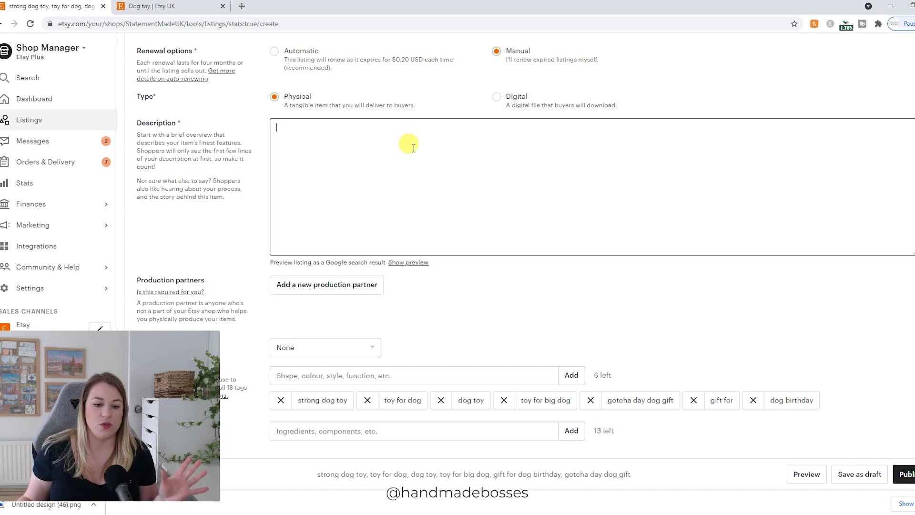
{"action": "left_click", "coordinate": [379, 513]}
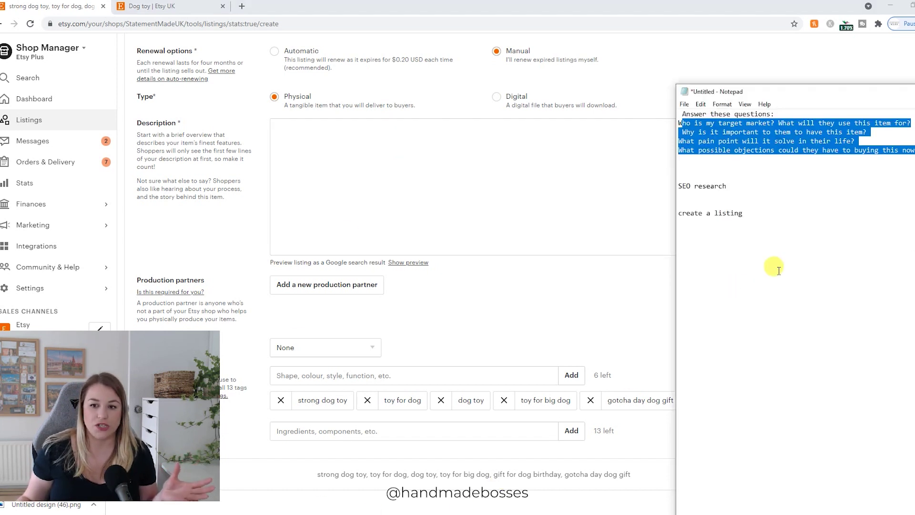
{"action": "left_click", "coordinate": [781, 166]}
{"action": "left_click_drag", "start_coordinate": [682, 123], "coordinate": [892, 143]}
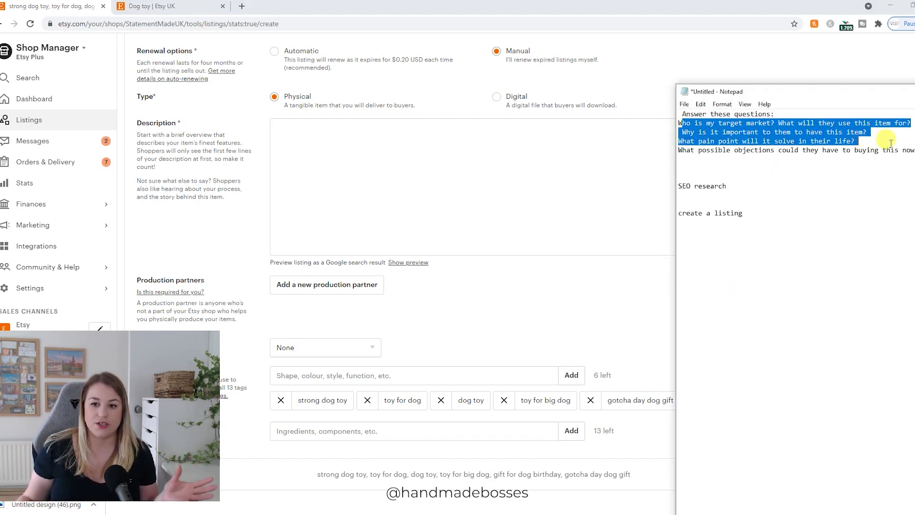
{"action": "left_click", "coordinate": [891, 143]}
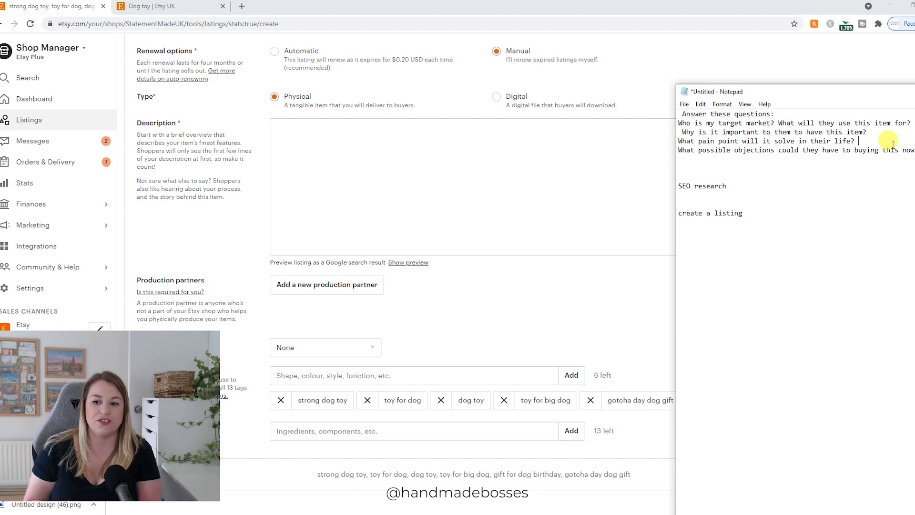
{"action": "left_click", "coordinate": [607, 171]}
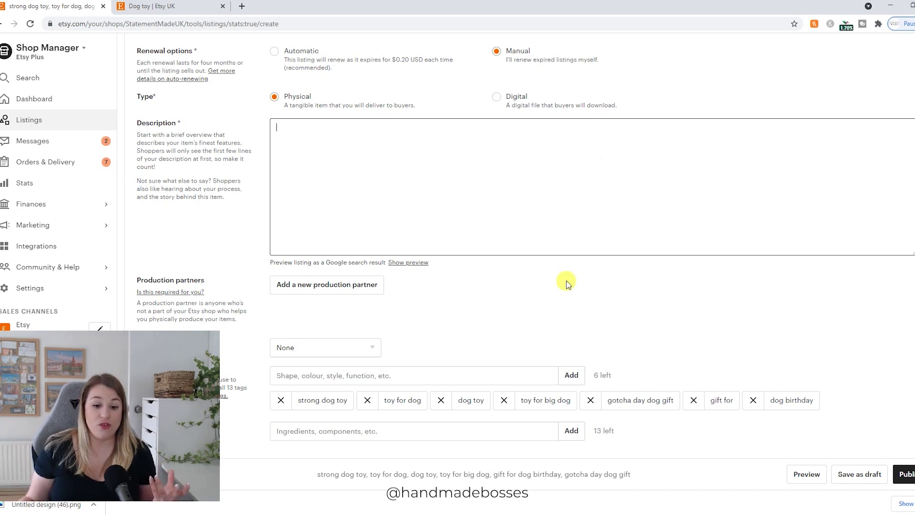
Step: Copy the target market, importance, pain point and objections questions from the Notepad notes into the listing's description
{"action": "left_click", "coordinate": [392, 514]}
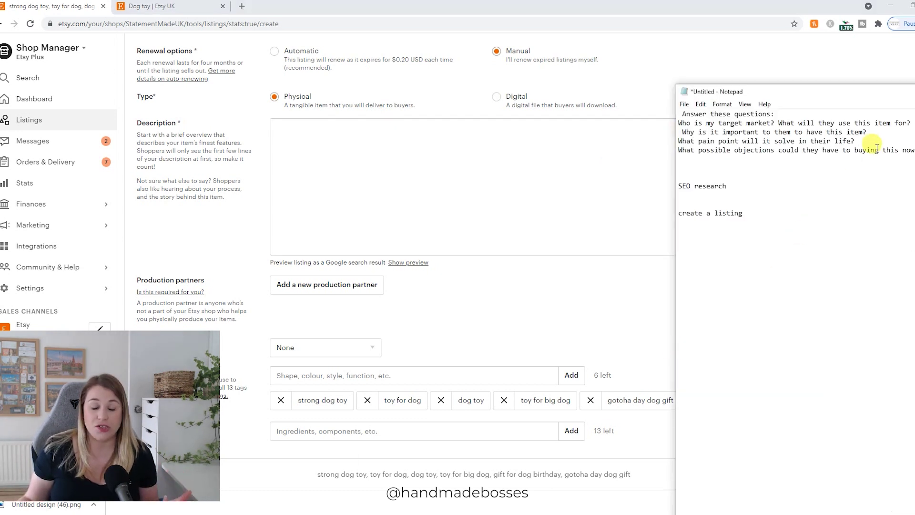
{"action": "left_click_drag", "start_coordinate": [912, 150], "coordinate": [673, 124]}
{"action": "key", "text": "ctrl+c"}
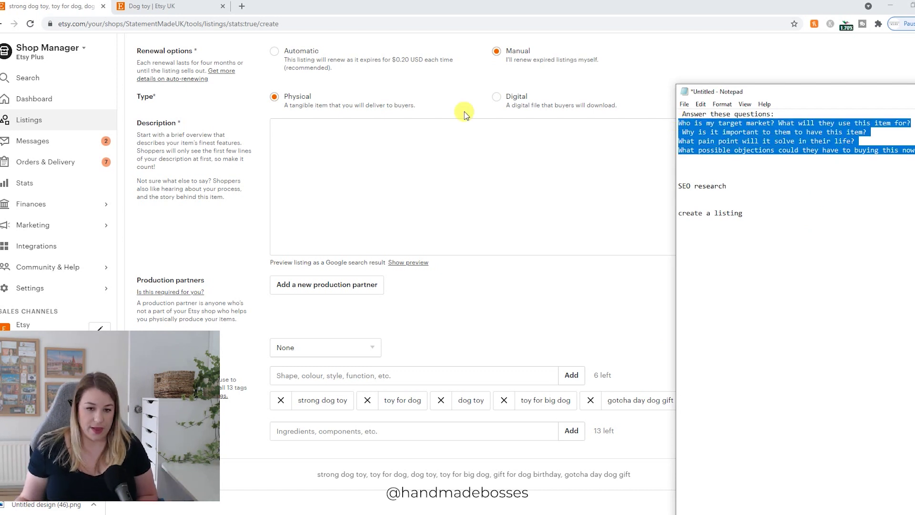
{"action": "left_click", "coordinate": [441, 139]}
{"action": "key", "text": "ctrl+v"}
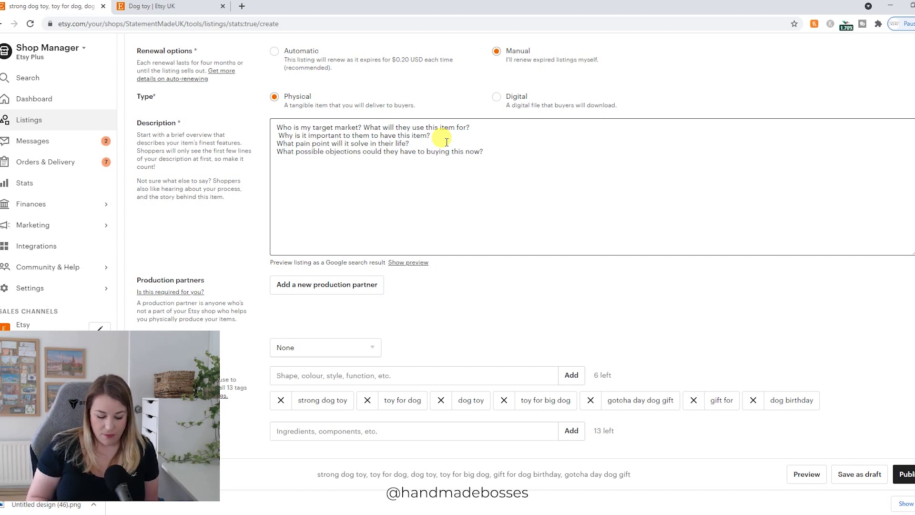
Step: Add the line "shine a light on their objections" below the questions, followed by a blank line and an underscore divider
{"action": "type", "text": "shine a l"}
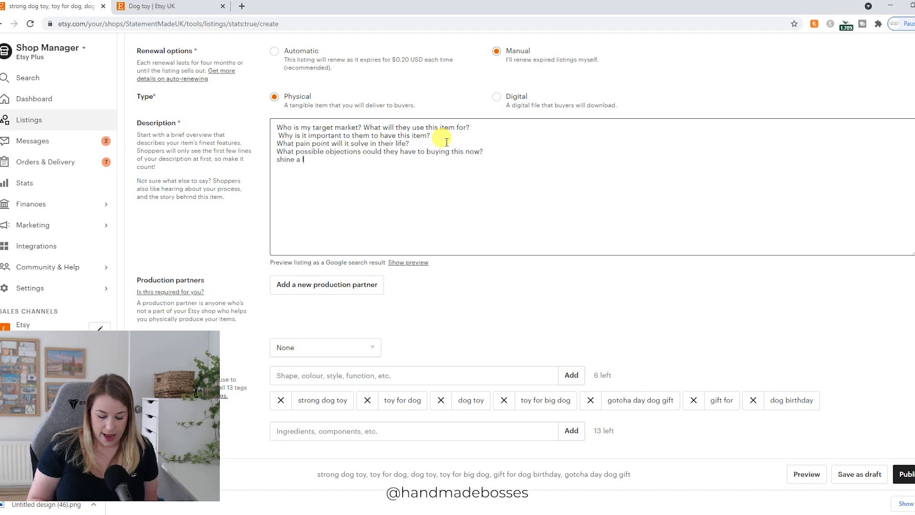
{"action": "type", "text": "ight on their o"}
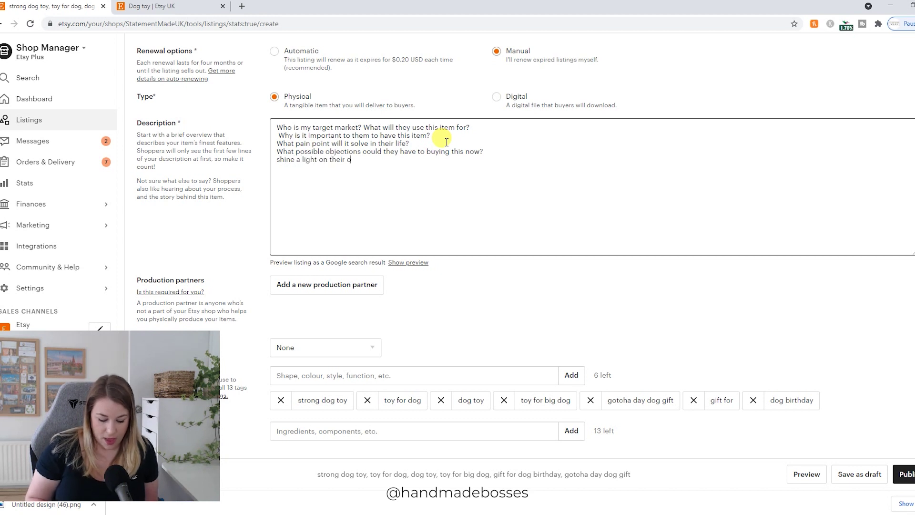
{"action": "type", "text": "bjections  "}
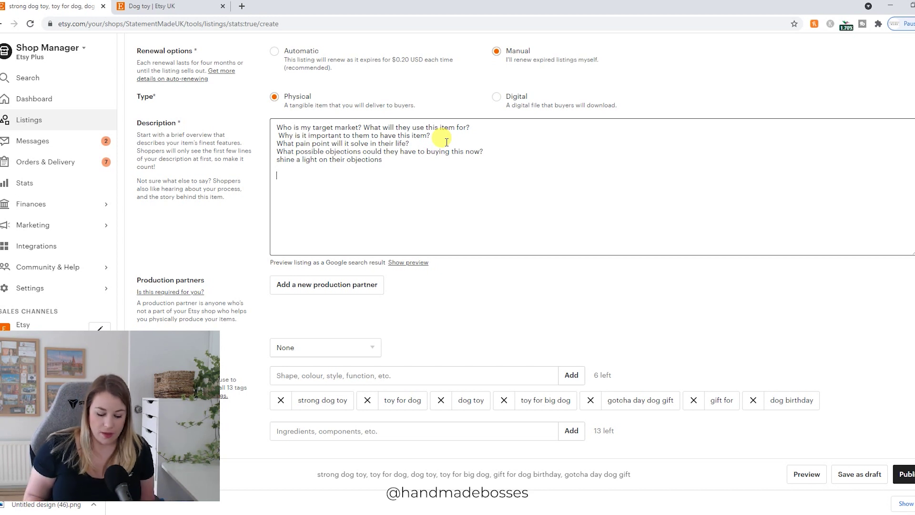
{"action": "type", "text": "________"}
{"action": "key", "text": "Return"}
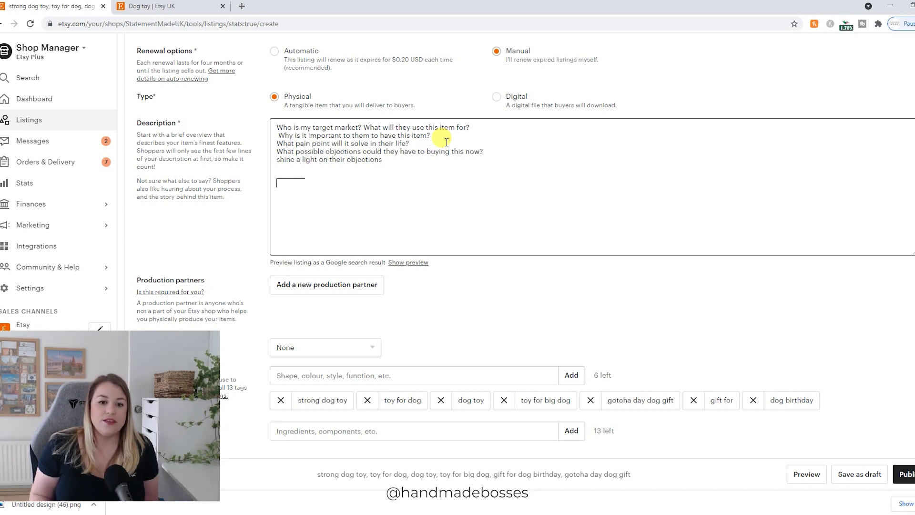
Step: Add the lines "FIND US ON INSTAGRAM @" and "FAVOURITE OUR SHOP" below the divider in the description
{"action": "type", "text": "FIND U"}
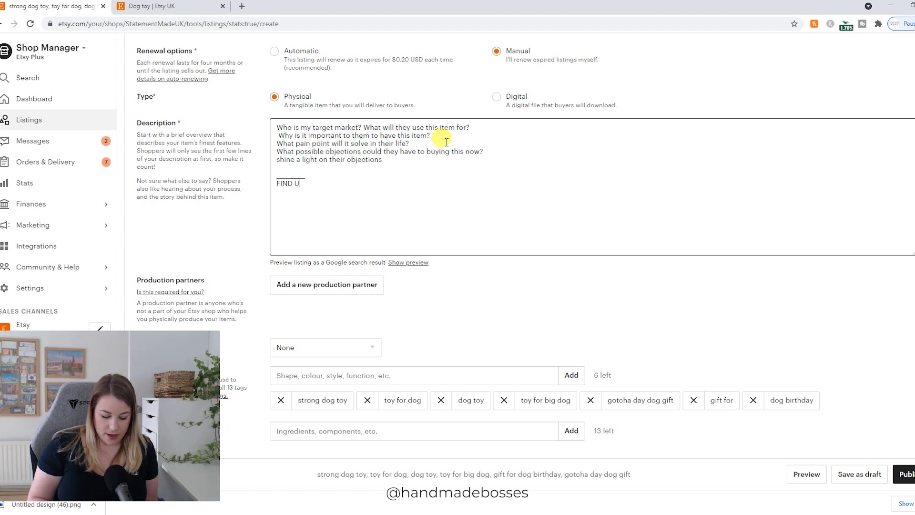
{"action": "type", "text": "S ON INSTAGRAM"}
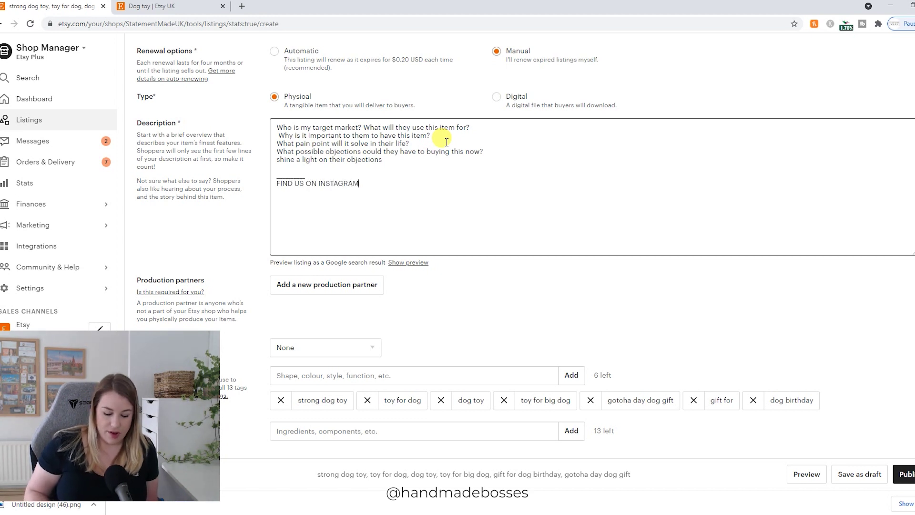
{"action": "type", "text": " @"}
{"action": "key", "text": "Return"}
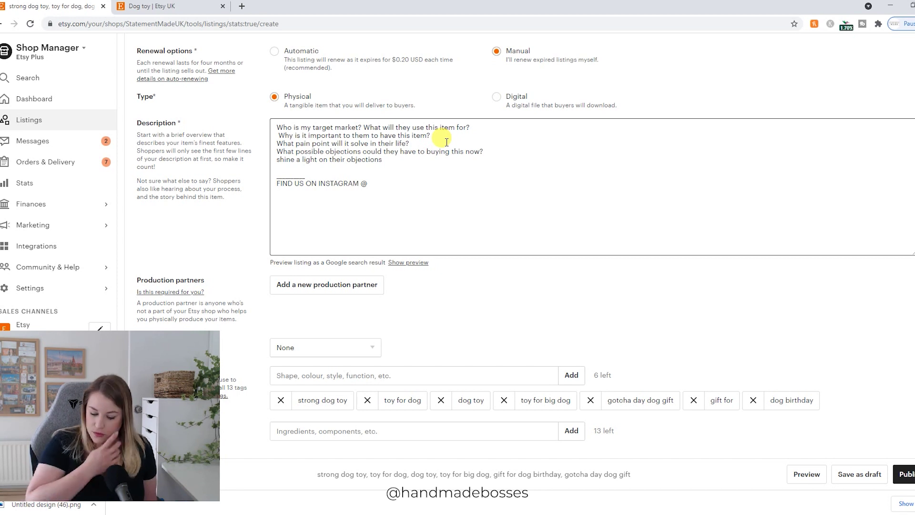
{"action": "type", "text": "FAVOUITE"}
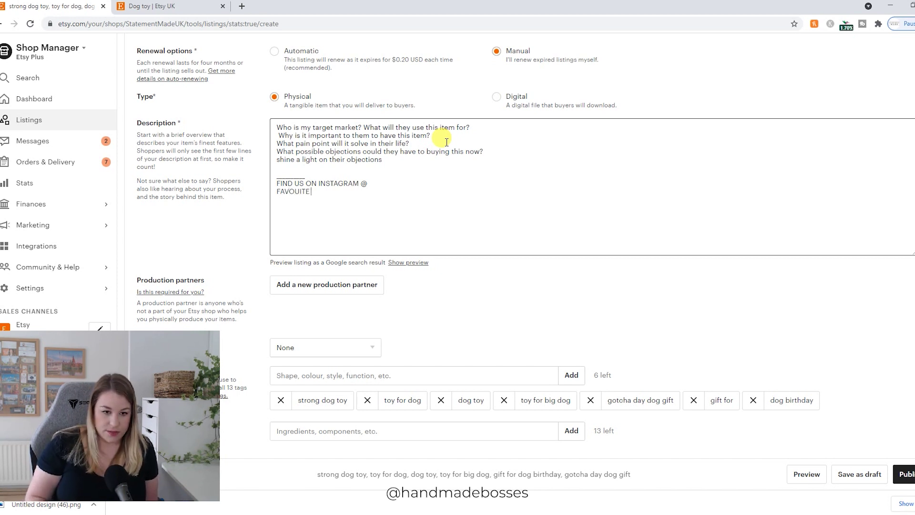
{"action": "key", "text": "BackSpace"}
{"action": "key", "text": "BackSpace"}
{"action": "key", "text": "BackSpace"}
{"action": "type", "text": "RI"}
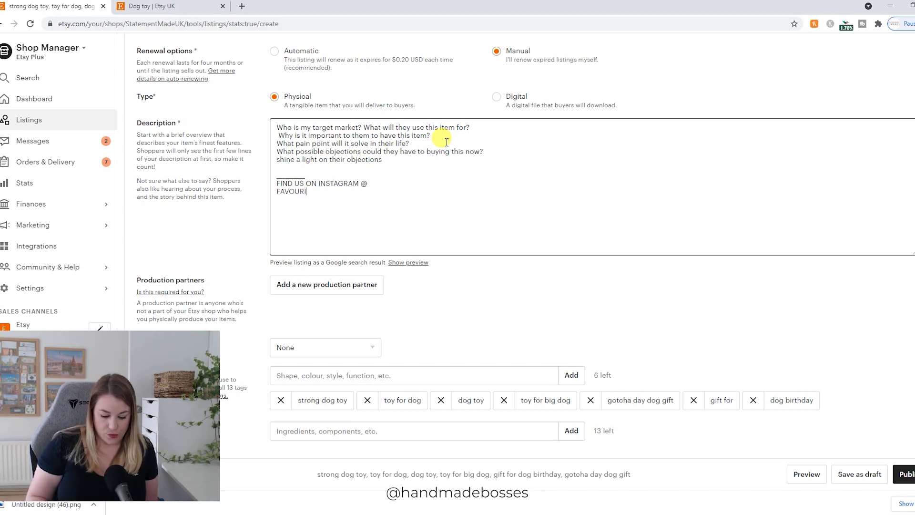
{"action": "type", "text": "TE OUR SHOP"}
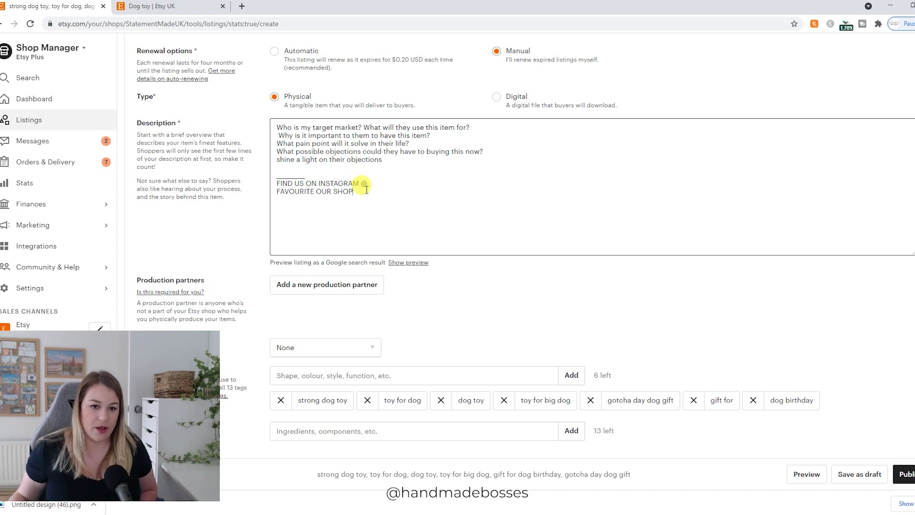
Step: Clear the whole description, then restore the same questions and closing lines
{"action": "key", "text": "ctrl+a"}
{"action": "key", "text": "BackSpace"}
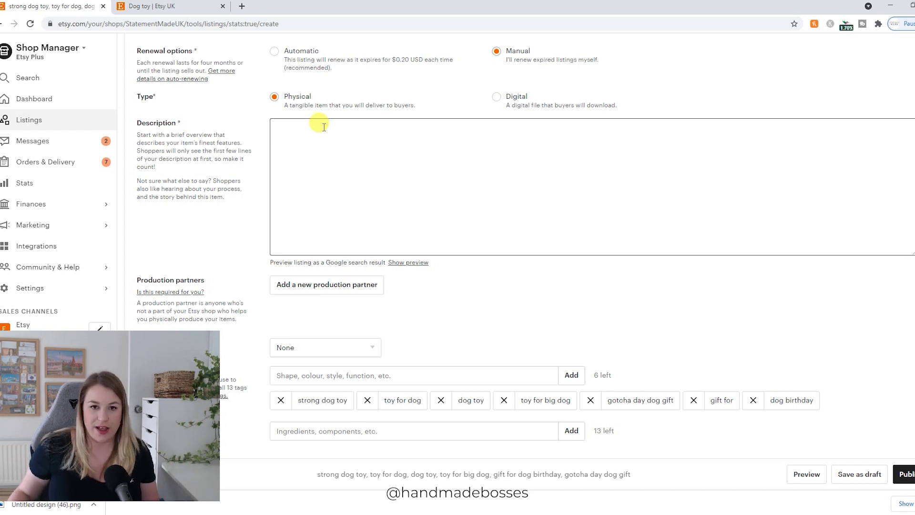
{"action": "type", "text": "Who is my target market? What will they use this item for?  Why is it important to them to have this item? What pain point will it solve in their life? What possible objections could they have to buying this now? shine a light on their objections  _______ FIND US ON INSTAGRAM @ FAVOURITE OUR SHOP"}
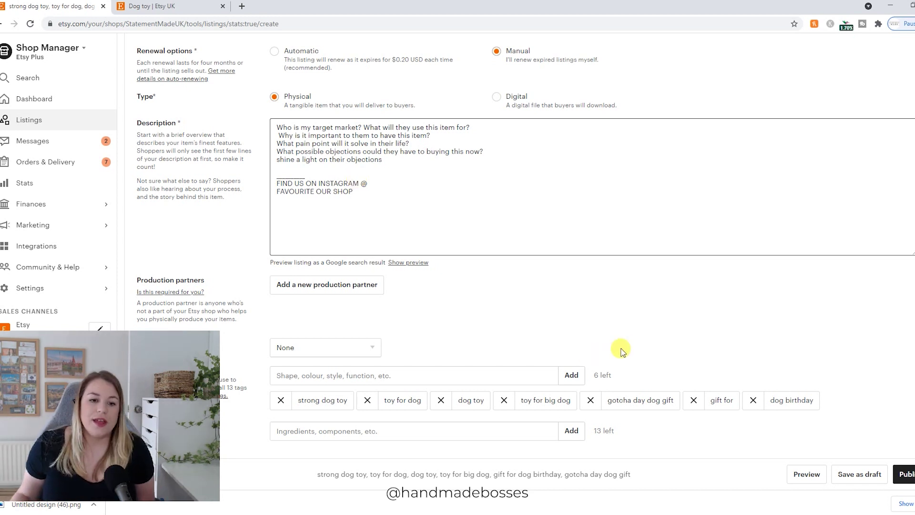
Step: Review the listing's shop section choices, including the option to add a section, and its materials field
{"action": "scroll", "coordinate": [557, 296], "scroll_direction": "down", "scroll_amount": 10}
{"action": "scroll", "coordinate": [557, 297], "scroll_direction": "up", "scroll_amount": 10}
{"action": "scroll", "coordinate": [557, 296], "scroll_direction": "down", "scroll_amount": 5}
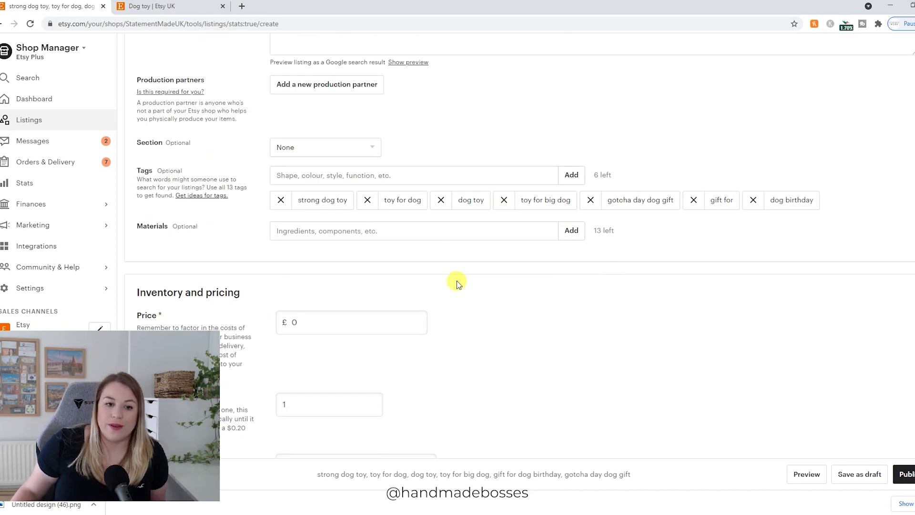
{"action": "left_click", "coordinate": [347, 142]}
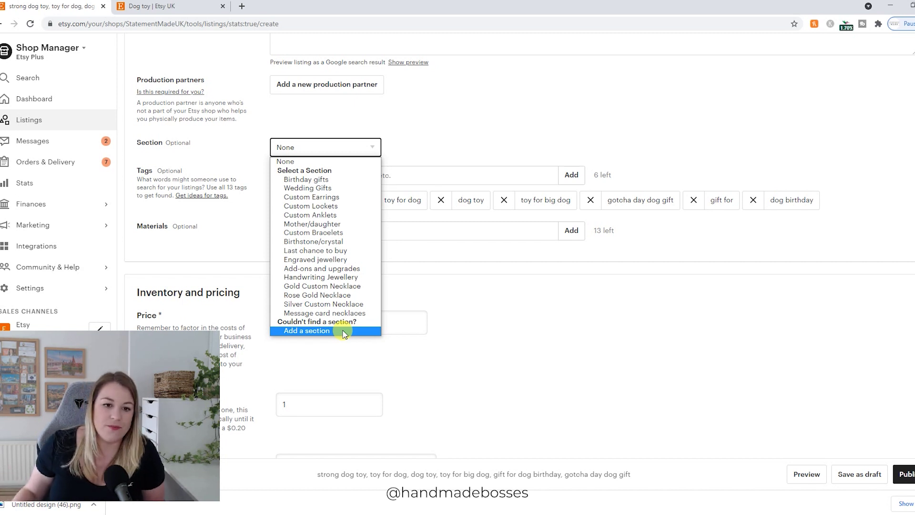
{"action": "left_click", "coordinate": [396, 133]}
{"action": "scroll", "coordinate": [358, 198], "scroll_direction": "down", "scroll_amount": 2}
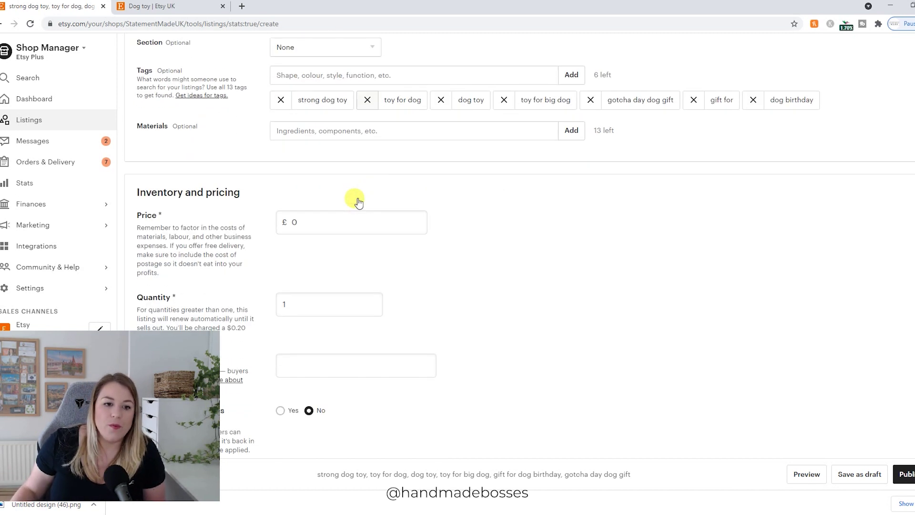
{"action": "left_click", "coordinate": [348, 138]}
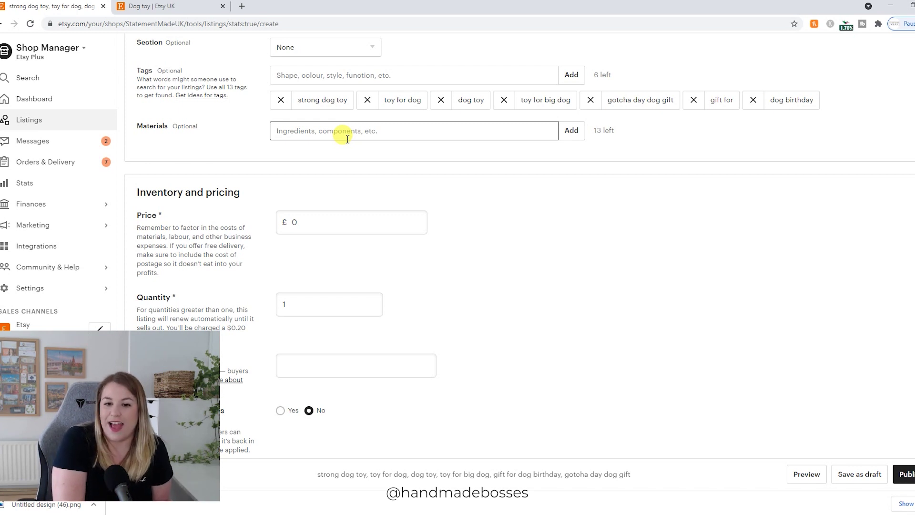
Step: Look over the price and quantity fields under Inventory and pricing
{"action": "scroll", "coordinate": [324, 131], "scroll_direction": "down", "scroll_amount": 2}
{"action": "left_click", "coordinate": [326, 117]}
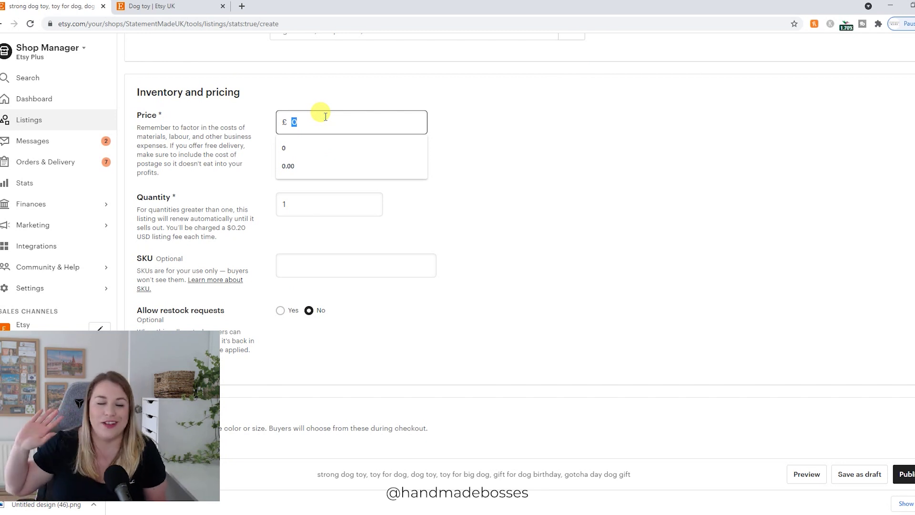
{"action": "left_click", "coordinate": [339, 106]}
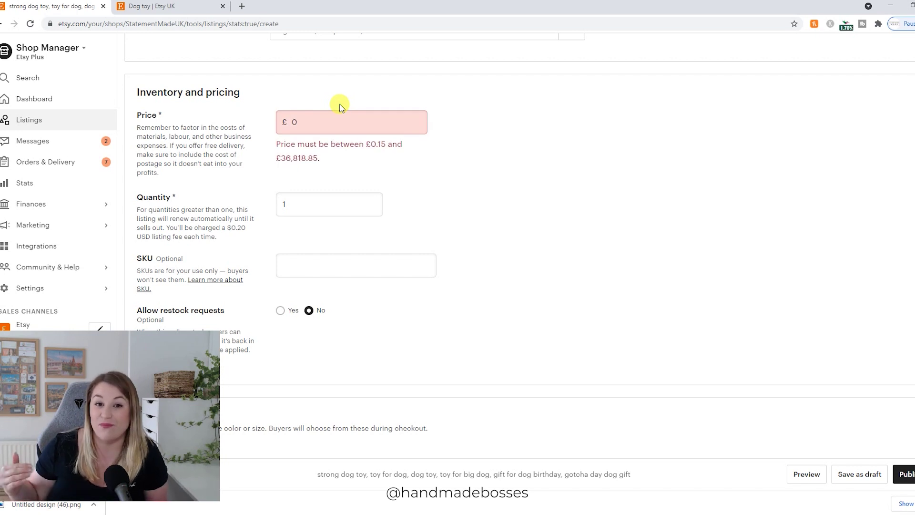
{"action": "left_click", "coordinate": [299, 200]}
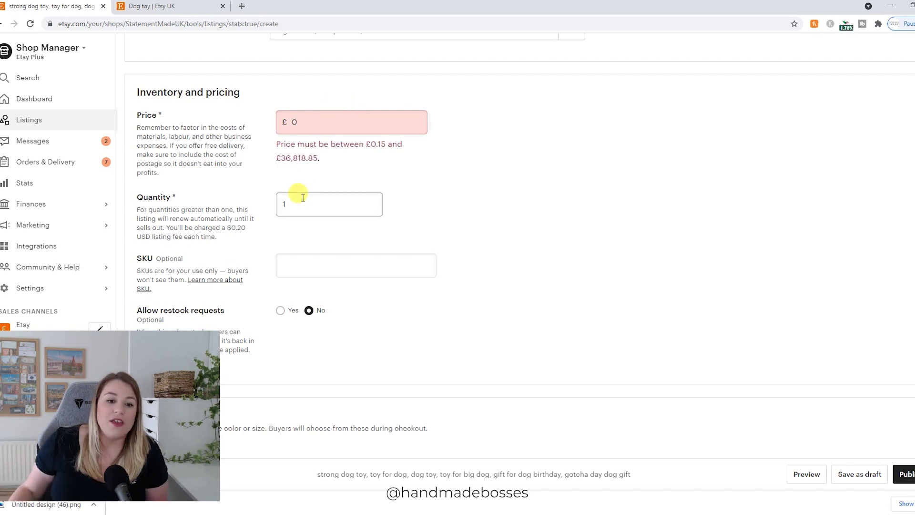
{"action": "left_click", "coordinate": [303, 197]}
{"action": "scroll", "coordinate": [271, 181], "scroll_direction": "down", "scroll_amount": 1}
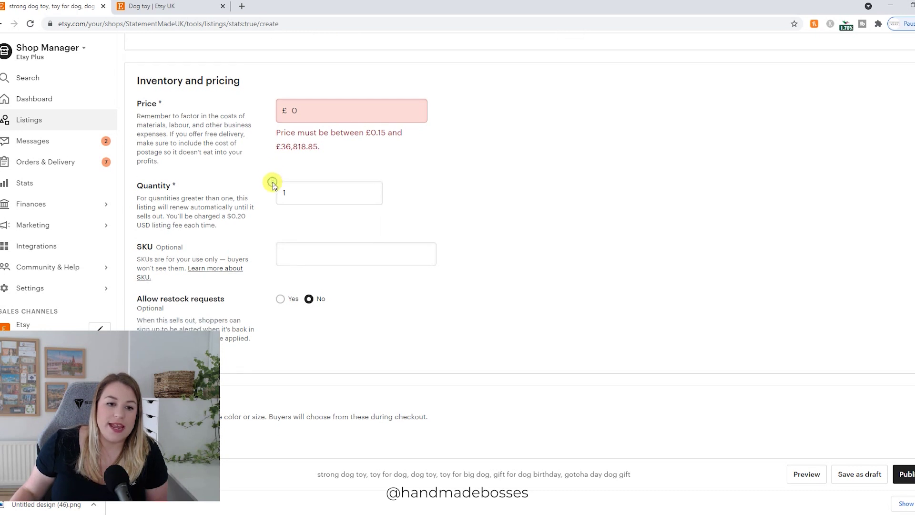
{"action": "double_click", "coordinate": [309, 153]}
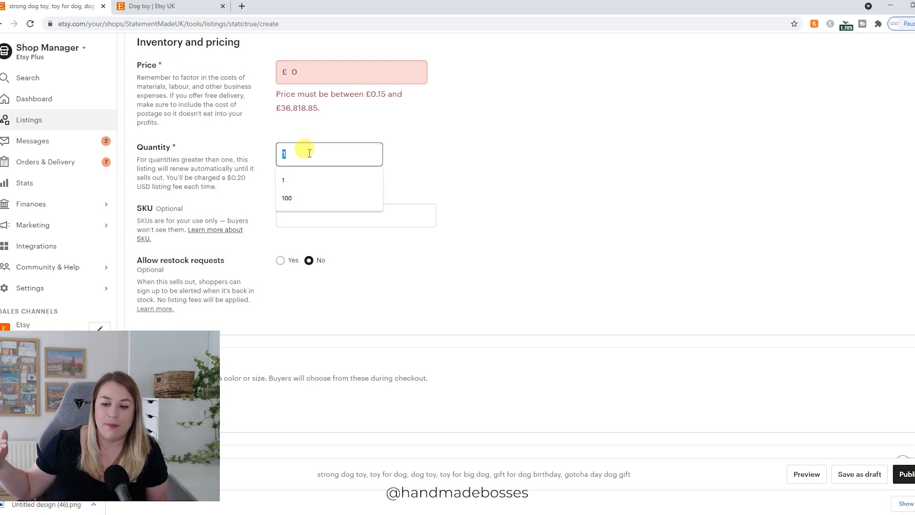
{"action": "scroll", "coordinate": [309, 153], "scroll_direction": "up", "scroll_amount": 1}
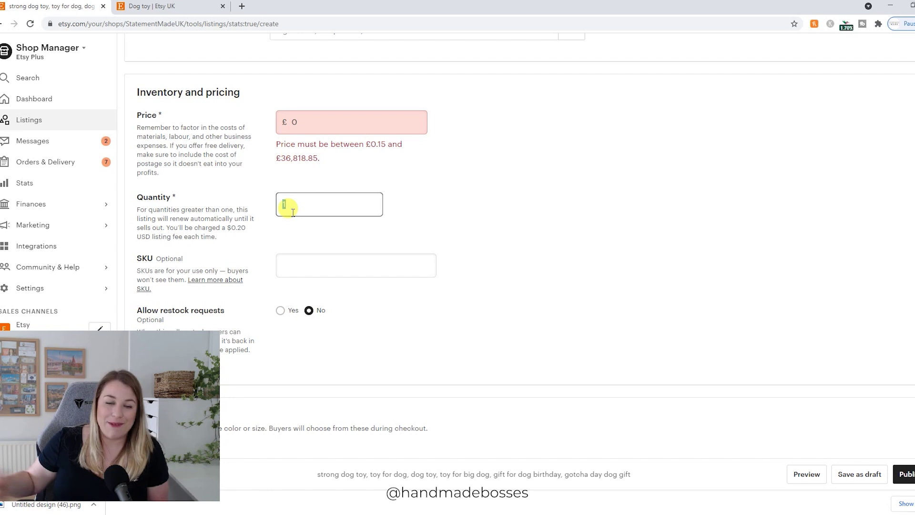
{"action": "left_click", "coordinate": [285, 234]}
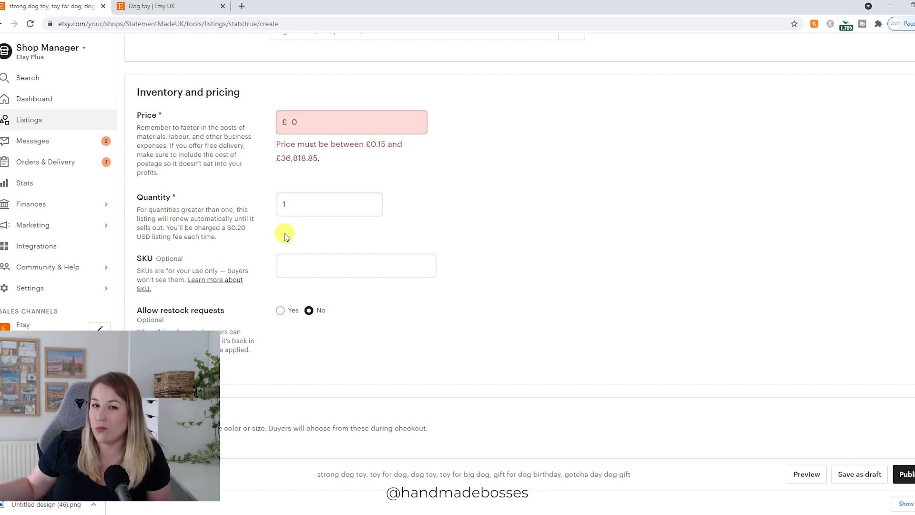
Step: Allow restock requests for the listing
{"action": "scroll", "coordinate": [284, 233], "scroll_direction": "down", "scroll_amount": 1}
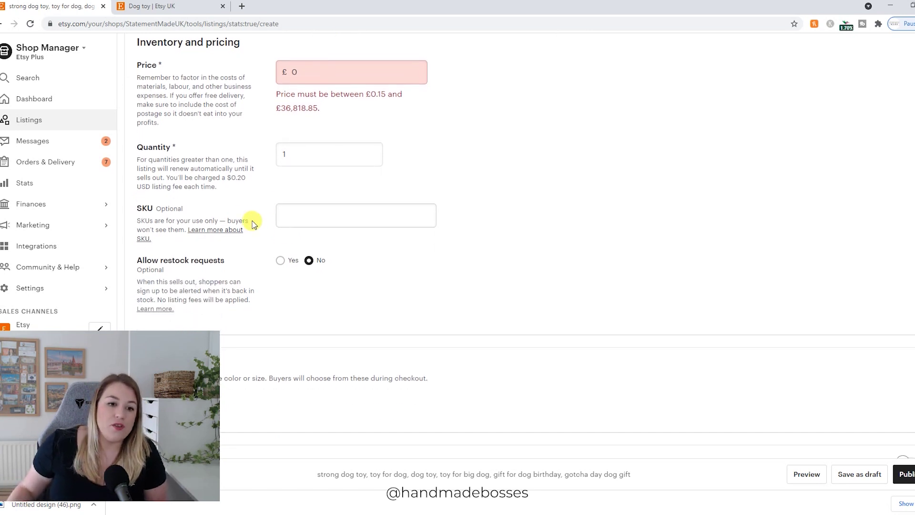
{"action": "scroll", "coordinate": [311, 216], "scroll_direction": "down", "scroll_amount": 1}
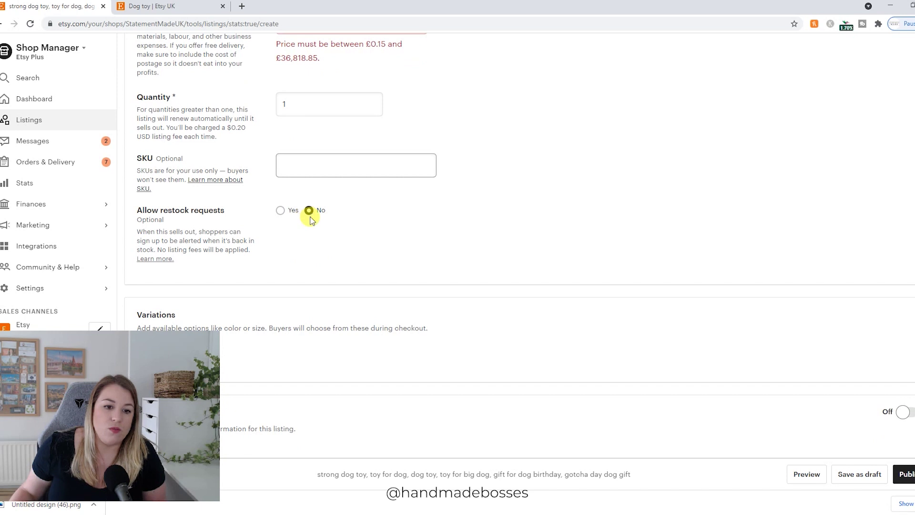
{"action": "left_click", "coordinate": [279, 211]}
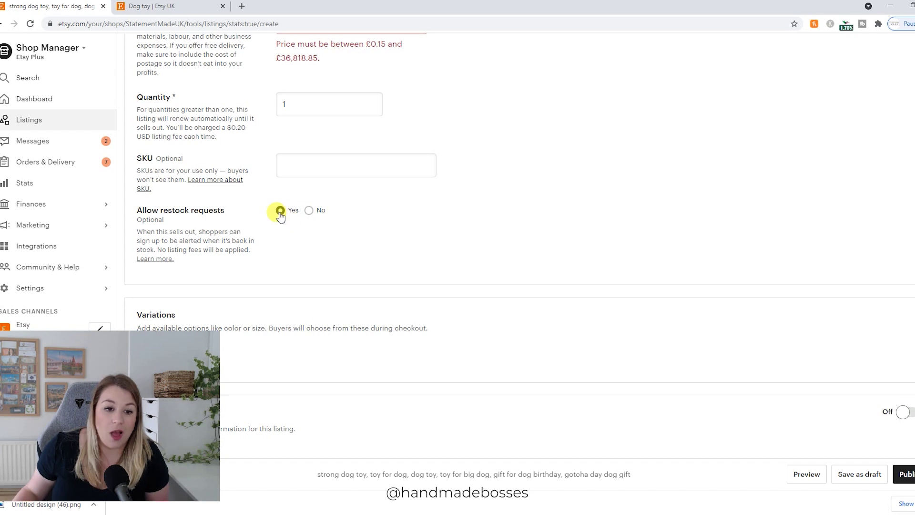
Step: Start adding variations to the listing and choose Primary colour as the variation type
{"action": "scroll", "coordinate": [280, 215], "scroll_direction": "down", "scroll_amount": 3}
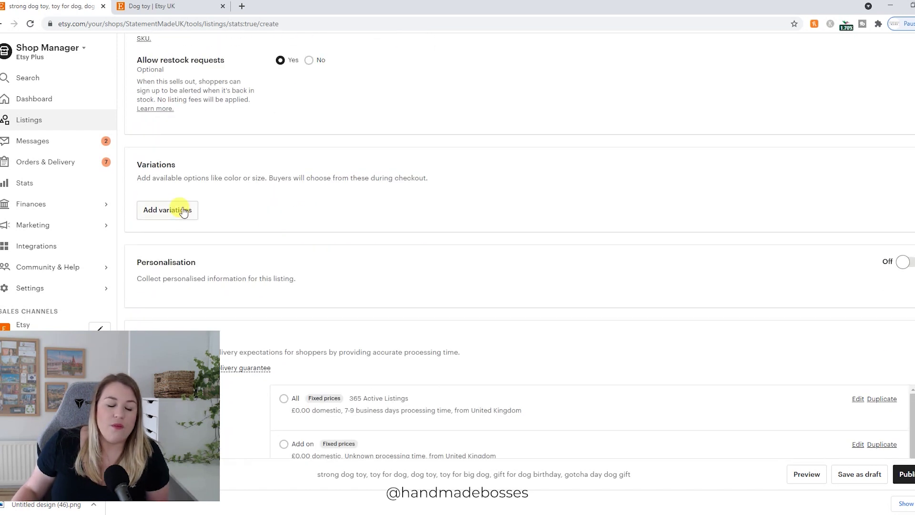
{"action": "left_click", "coordinate": [184, 211]}
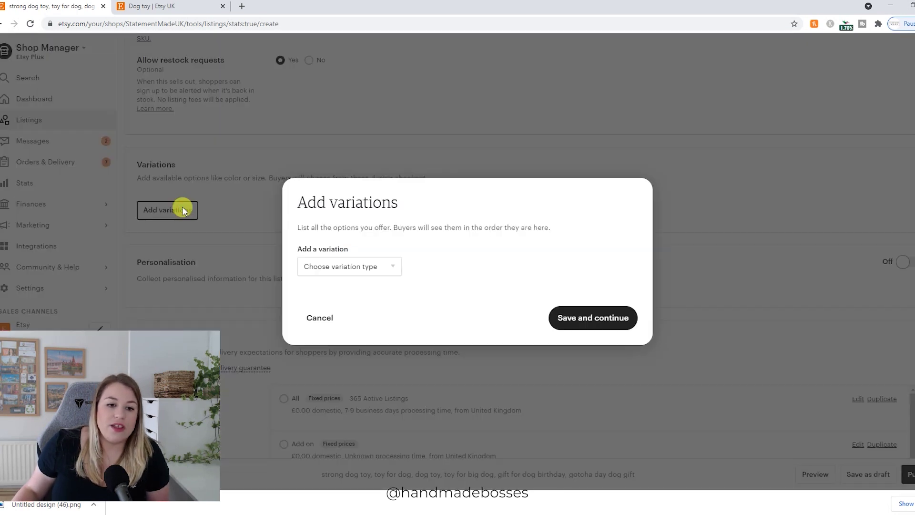
{"action": "left_click", "coordinate": [359, 275]}
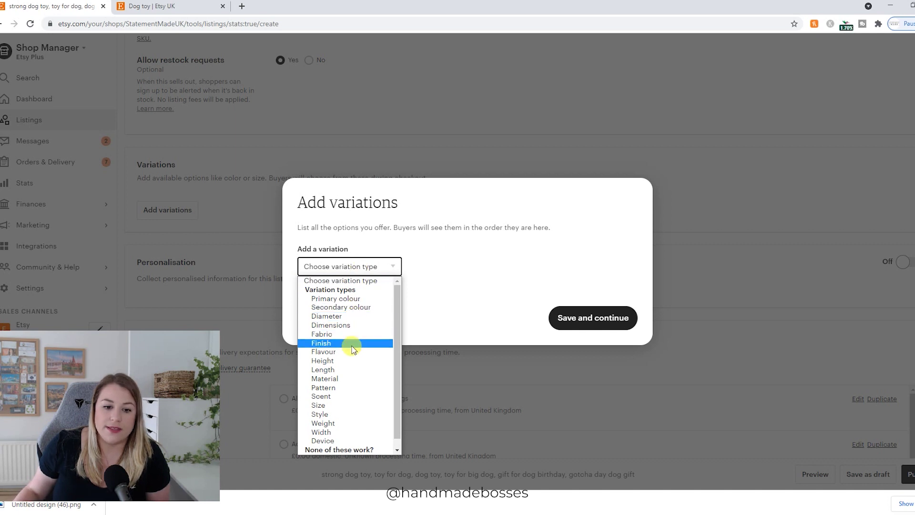
{"action": "left_click", "coordinate": [351, 299]}
{"action": "left_click", "coordinate": [360, 301]}
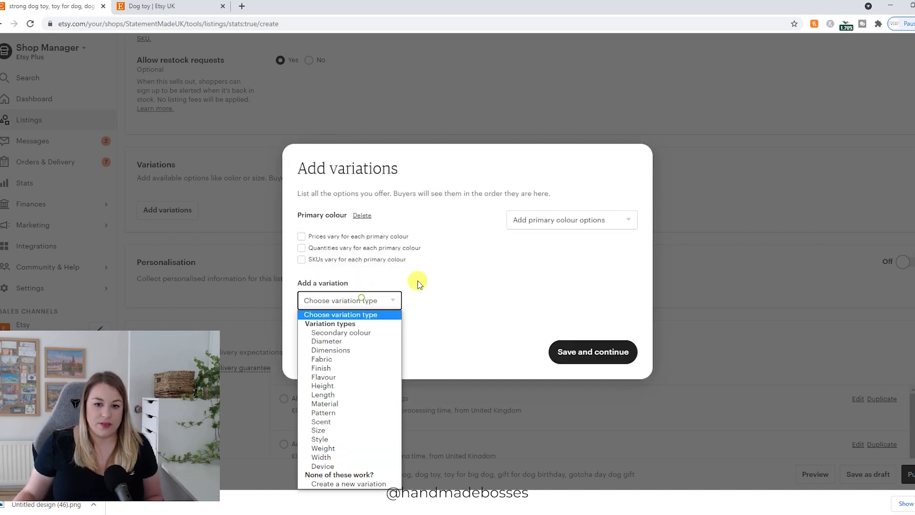
{"action": "left_click", "coordinate": [517, 245]}
Step: Add Beige, Blue and Brown as the primary colour options
{"action": "left_click", "coordinate": [525, 222]}
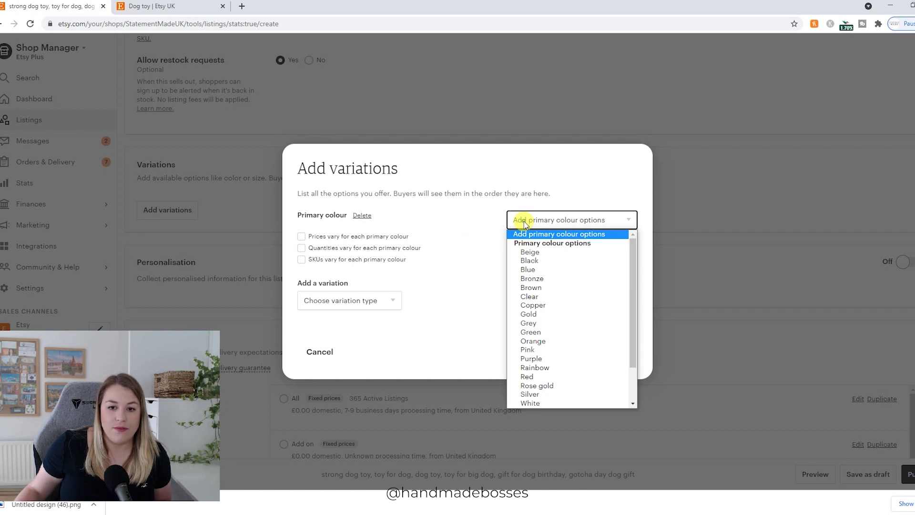
{"action": "left_click", "coordinate": [529, 252]}
{"action": "left_click", "coordinate": [533, 262]}
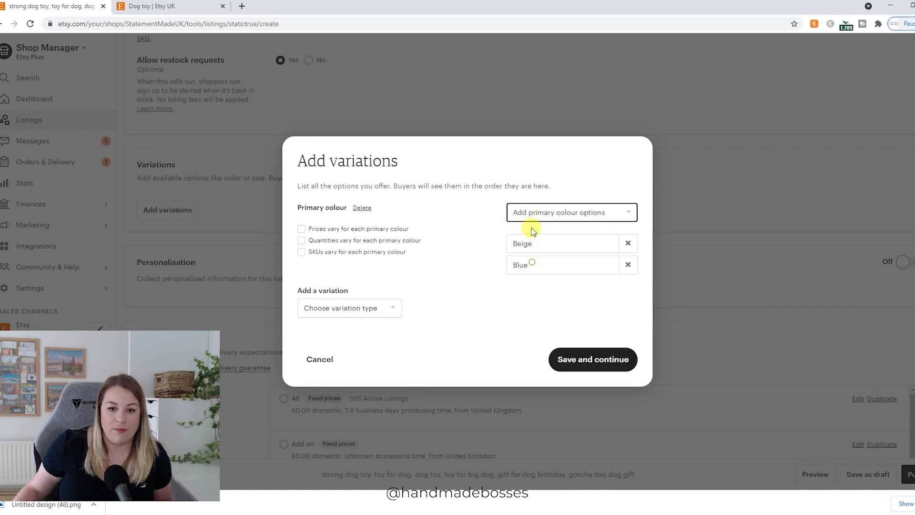
{"action": "left_click", "coordinate": [532, 214]}
{"action": "left_click", "coordinate": [531, 261]}
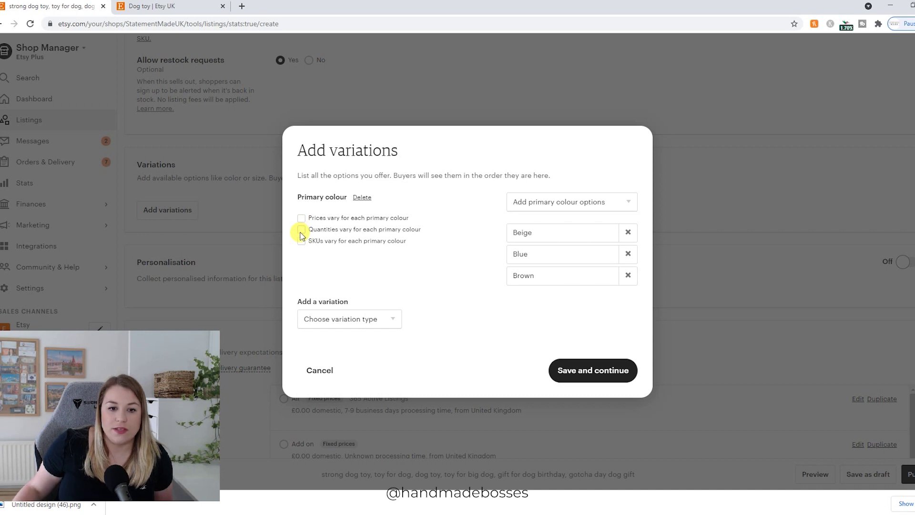
Step: Let only prices vary for each primary colour and save the variations
{"action": "left_click", "coordinate": [302, 230]}
{"action": "left_click", "coordinate": [301, 218]}
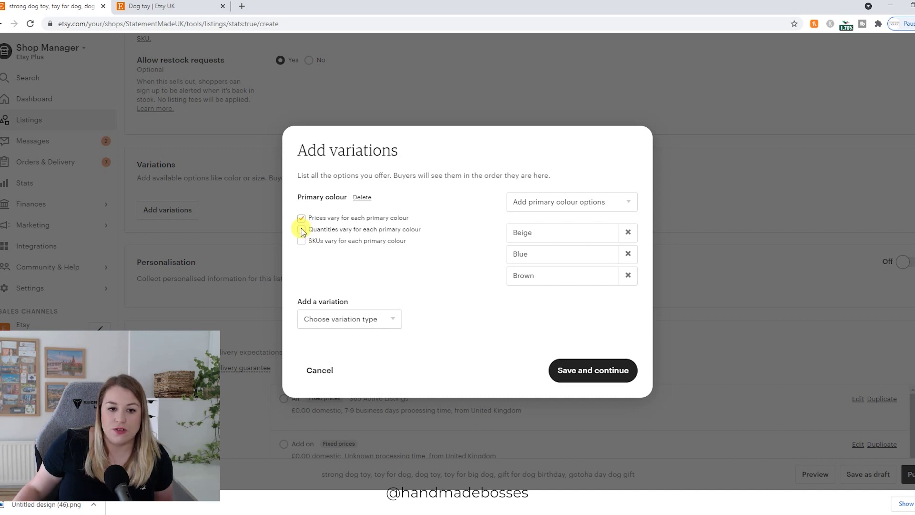
{"action": "left_click", "coordinate": [301, 229]}
{"action": "left_click", "coordinate": [602, 371]}
Step: Set the price of the Beige variation to £29.95
{"action": "left_click", "coordinate": [394, 264]}
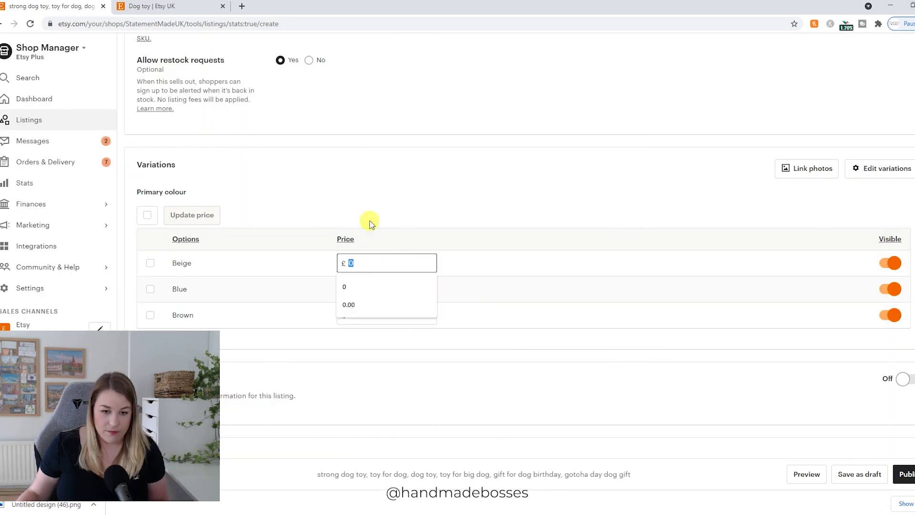
{"action": "type", "text": "29.9"}
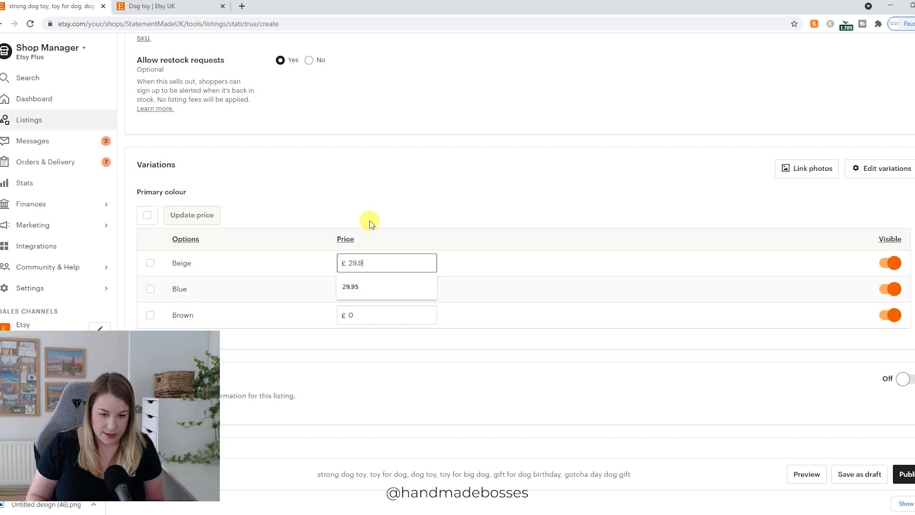
{"action": "type", "text": "5"}
{"action": "left_click", "coordinate": [372, 196]}
{"action": "scroll", "coordinate": [381, 215], "scroll_direction": "down", "scroll_amount": 2}
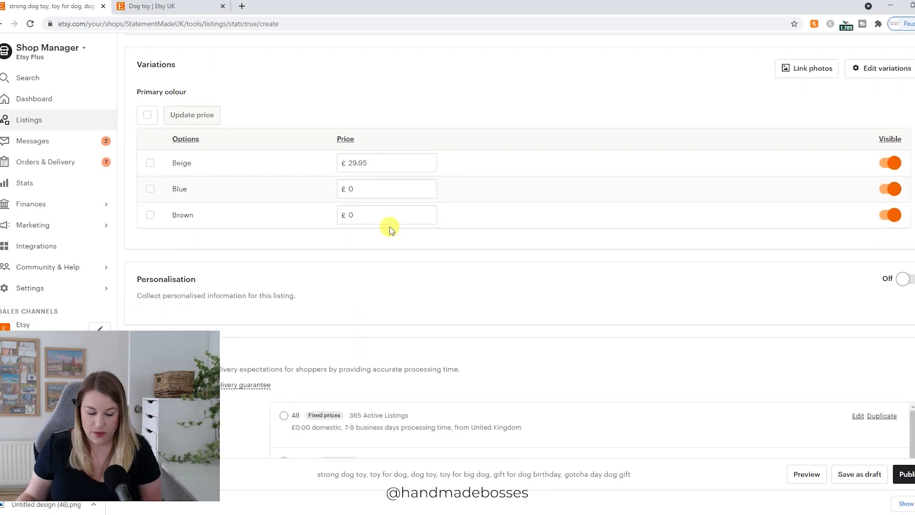
{"action": "left_click", "coordinate": [368, 188]}
{"action": "left_click", "coordinate": [368, 214]}
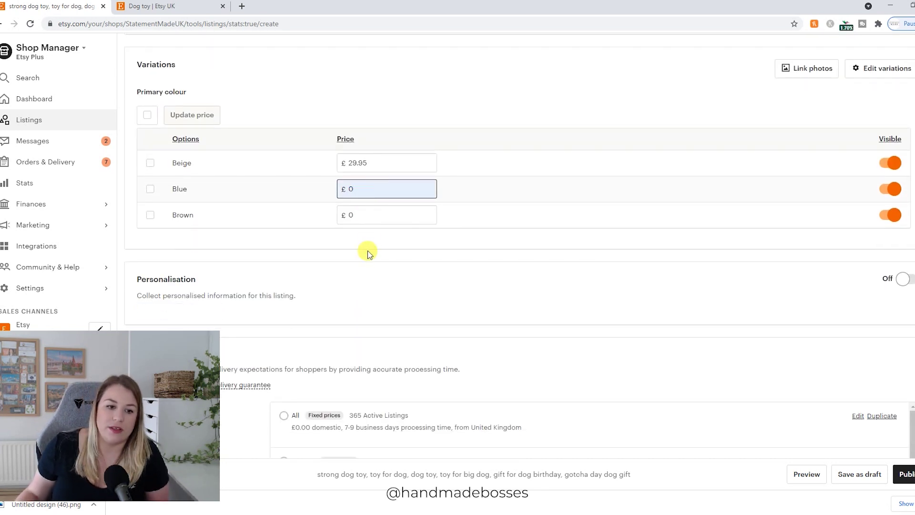
Step: Turn on personalisation for the listing and go to the instructions for buyers
{"action": "scroll", "coordinate": [367, 253], "scroll_direction": "down", "scroll_amount": 2}
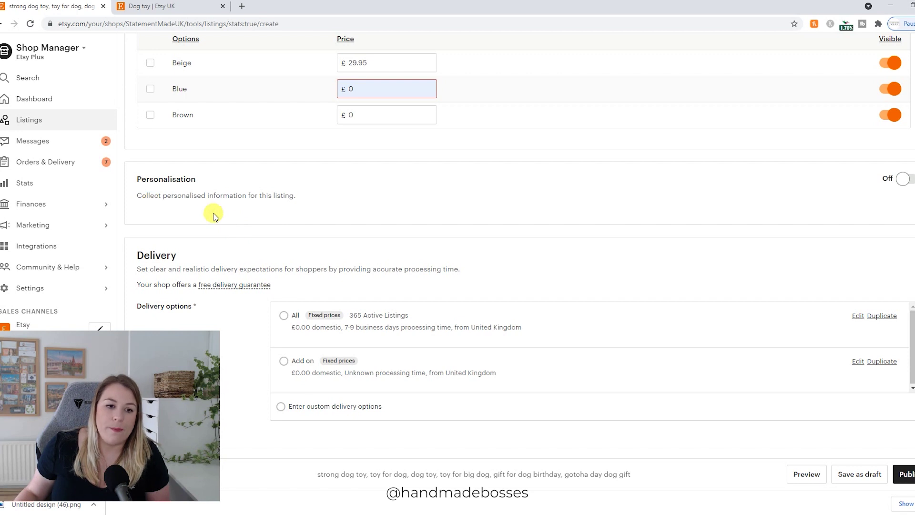
{"action": "left_click", "coordinate": [903, 178]}
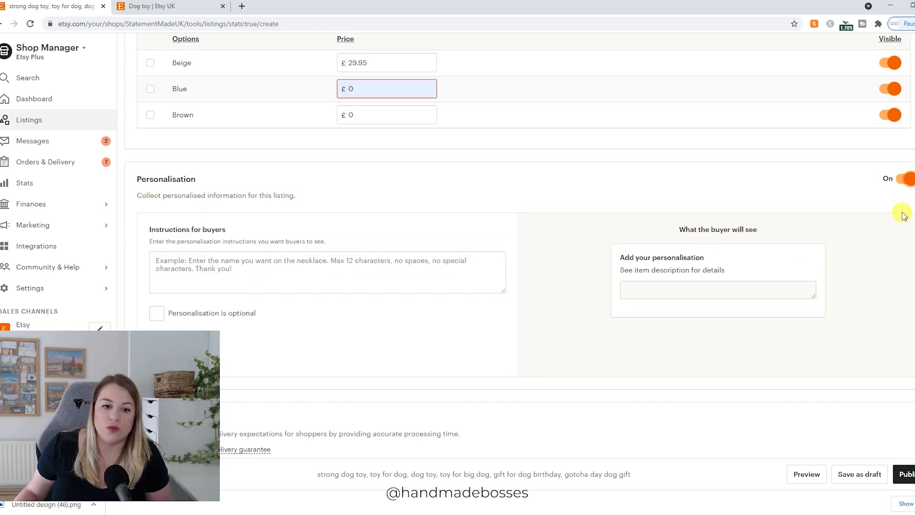
{"action": "scroll", "coordinate": [478, 214], "scroll_direction": "down", "scroll_amount": 1}
{"action": "left_click", "coordinate": [222, 214]}
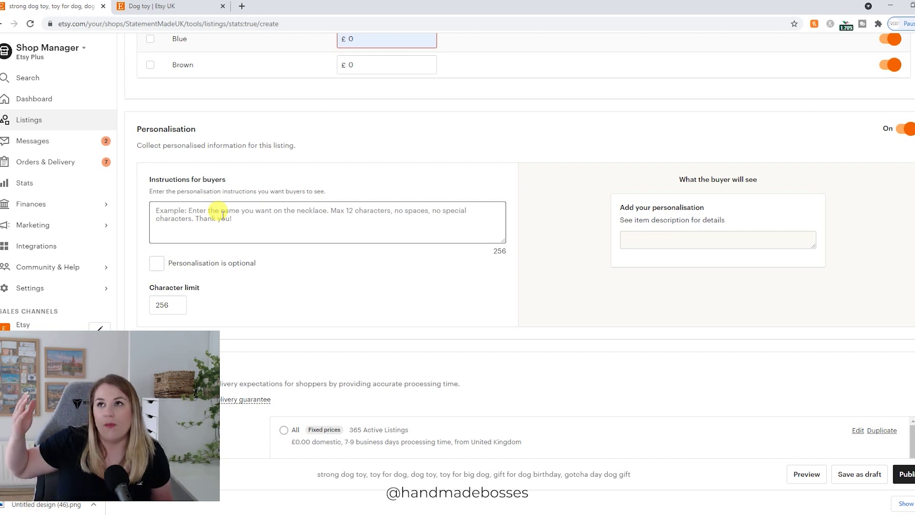
Step: Mark personalisation as optional for buyers, and clear that option again
{"action": "left_click", "coordinate": [157, 264]}
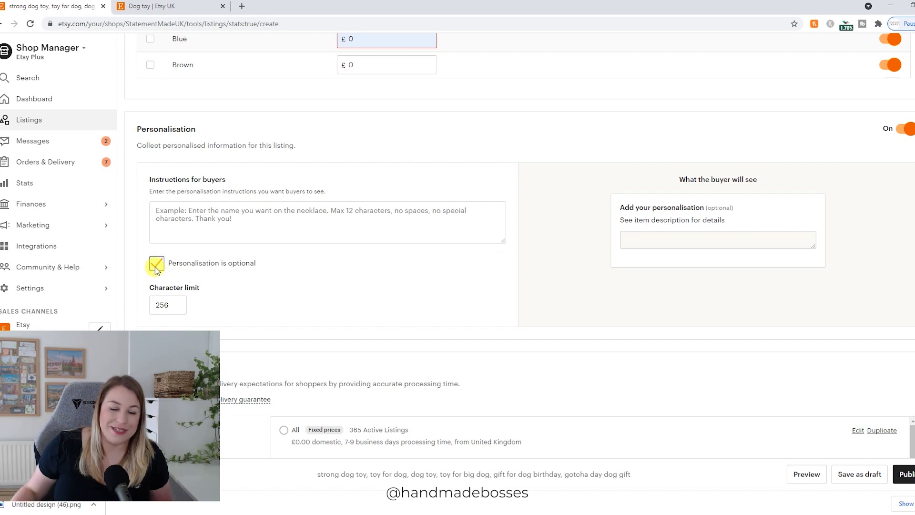
{"action": "left_click", "coordinate": [172, 263]}
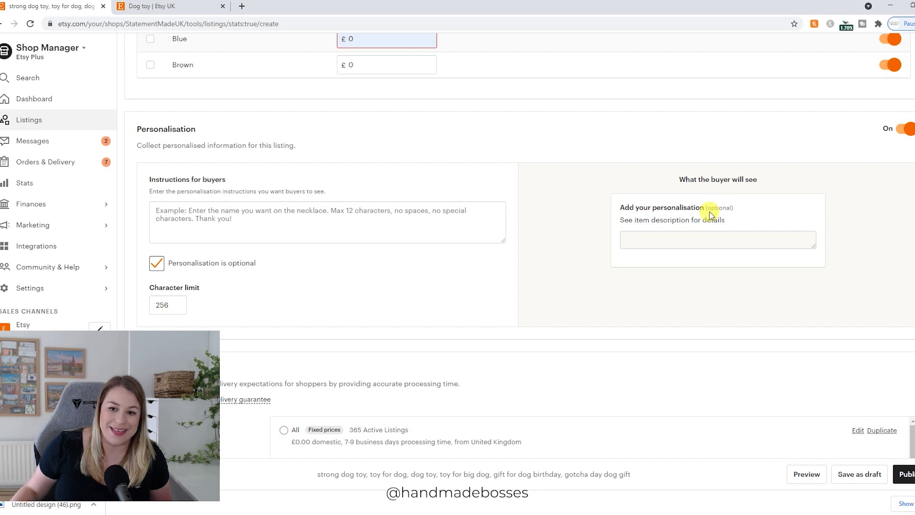
{"action": "left_click", "coordinate": [157, 263]}
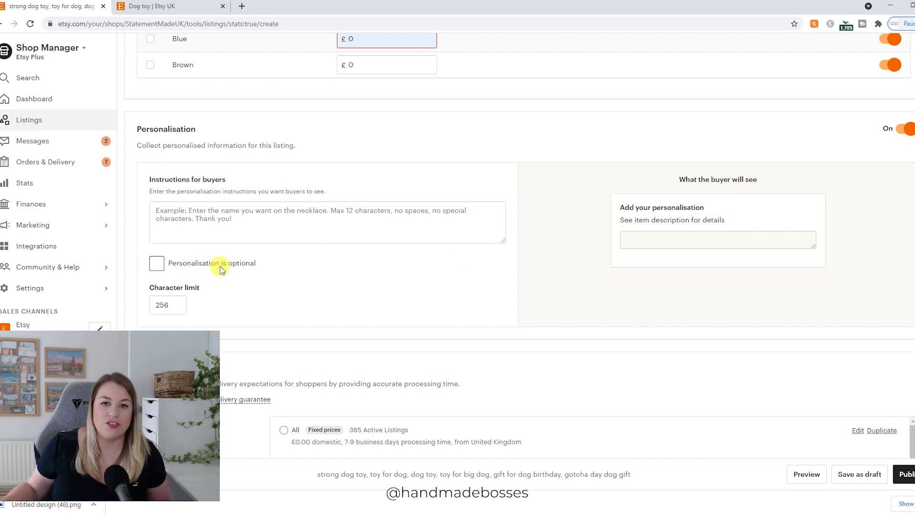
Step: Enter "PLEASE LEAVE YOUR NAME BELOW" as the personalisation instructions for buyers
{"action": "left_click", "coordinate": [216, 213]}
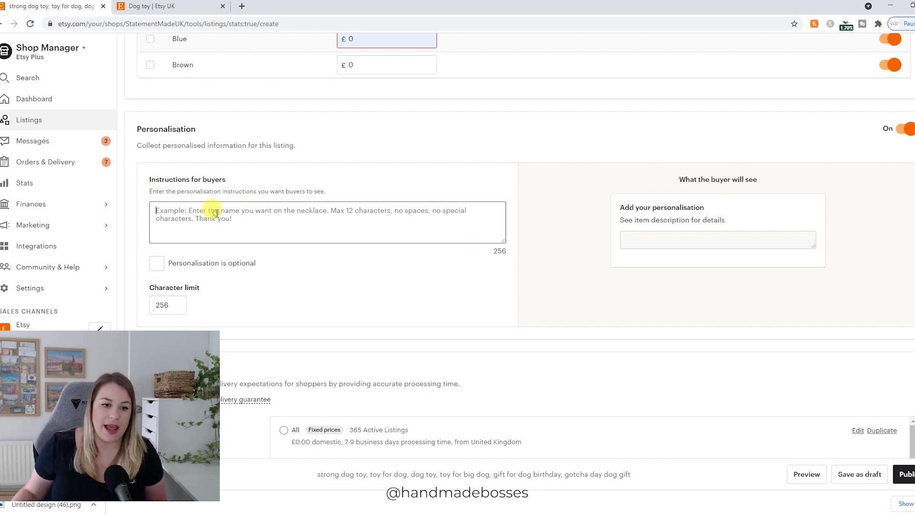
{"action": "type", "text": "PL"}
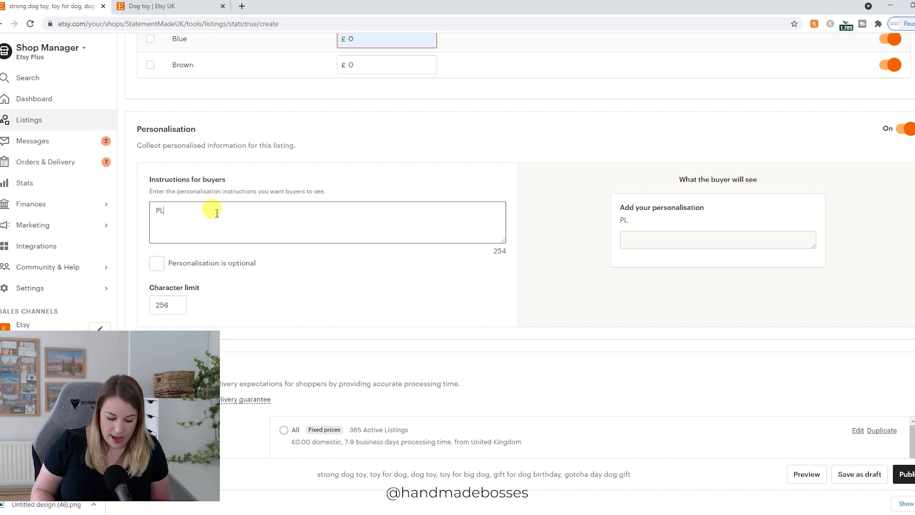
{"action": "type", "text": "EASE LEAVE YOUR NAME BELOW "}
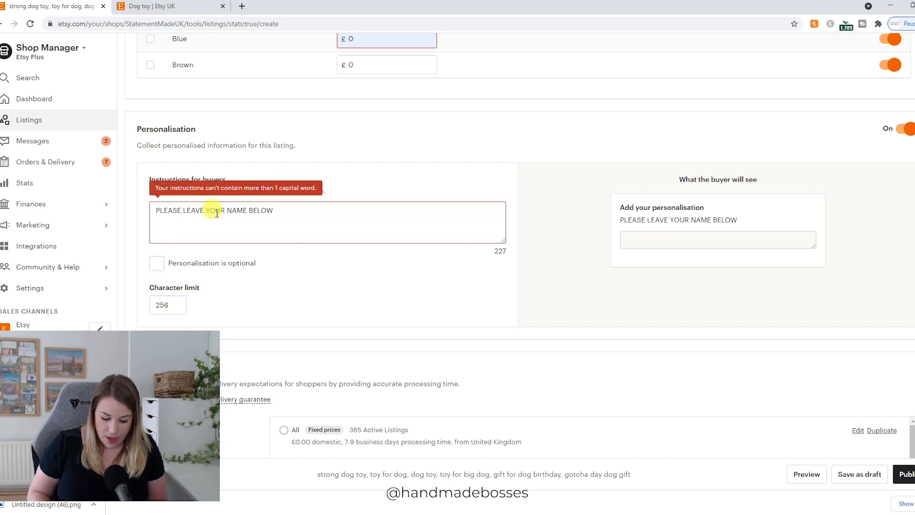
Step: Add "4-10 CHARACTERS ONLY" to the personalisation instructions for buyers, and clear the whole text
{"action": "type", "text": "4-10 CHARACTERS ONLY"}
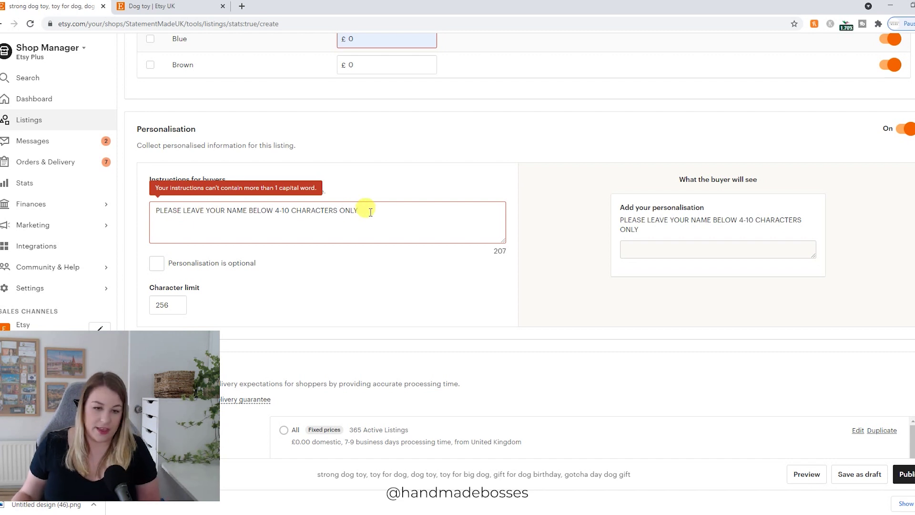
{"action": "left_click_drag", "start_coordinate": [370, 211], "coordinate": [127, 219]}
{"action": "key", "text": "BackSpace"}
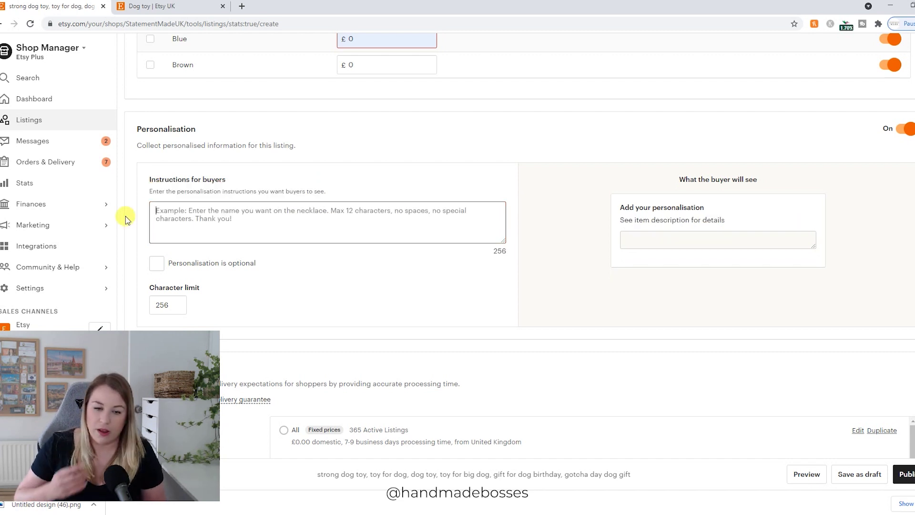
Step: Turn off personalisation for the listing and set its Etsy Ads promotion to Maybe later
{"action": "left_click", "coordinate": [904, 128]}
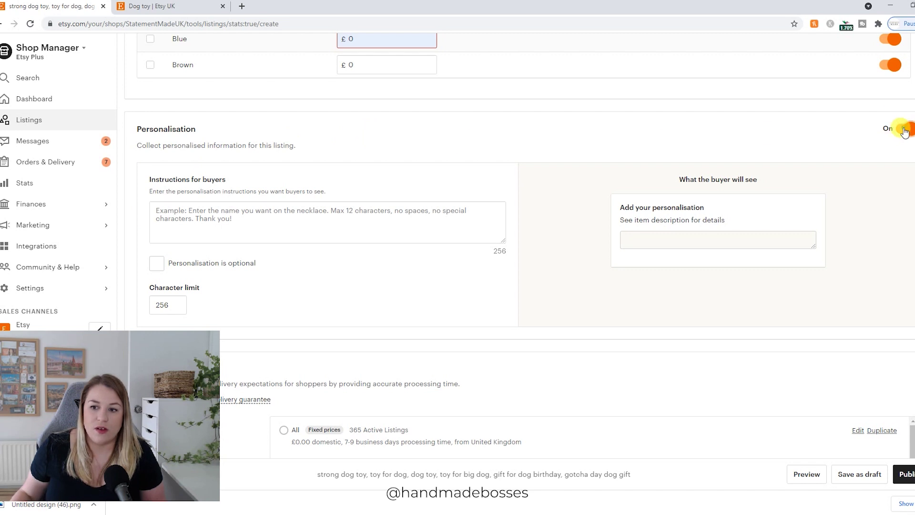
{"action": "scroll", "coordinate": [568, 190], "scroll_direction": "down", "scroll_amount": 3}
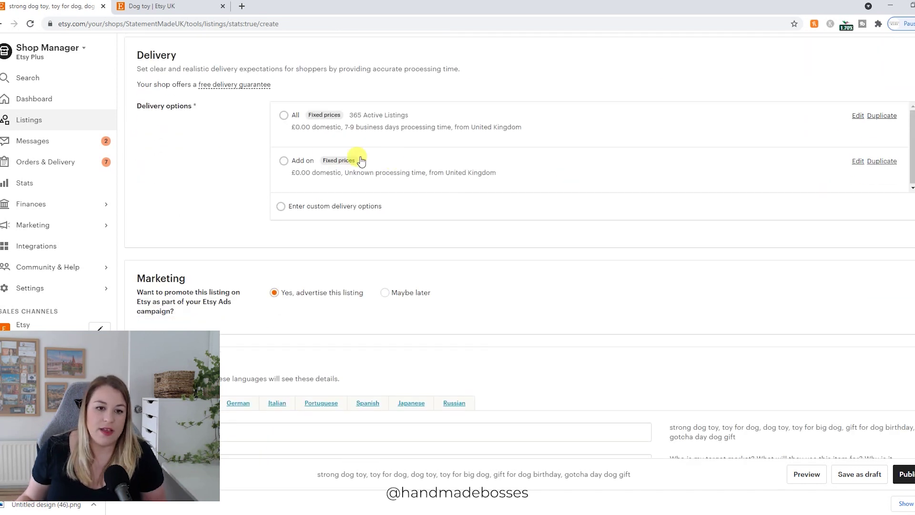
{"action": "scroll", "coordinate": [346, 184], "scroll_direction": "up", "scroll_amount": 1}
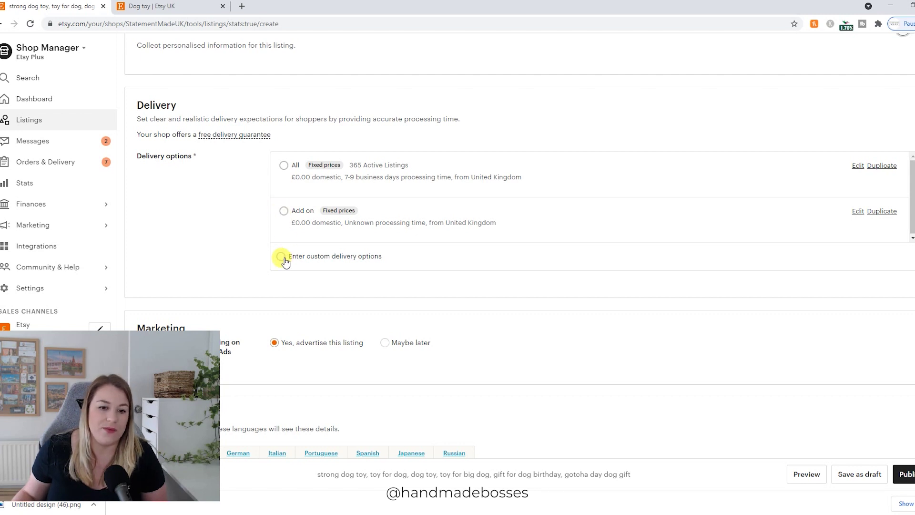
{"action": "scroll", "coordinate": [281, 260], "scroll_direction": "down", "scroll_amount": 3}
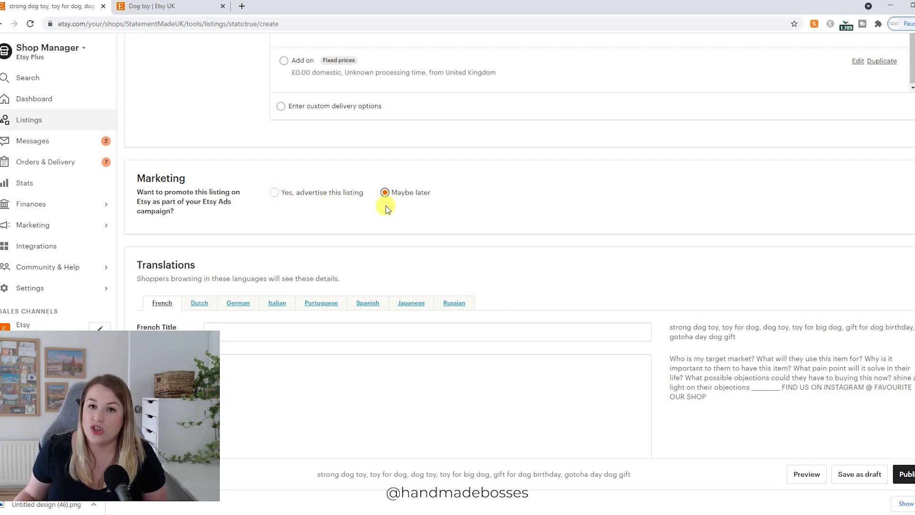
Step: Review the whole listing form, from photos, video and listing details to delivery and translations
{"action": "scroll", "coordinate": [385, 205], "scroll_direction": "down", "scroll_amount": 4}
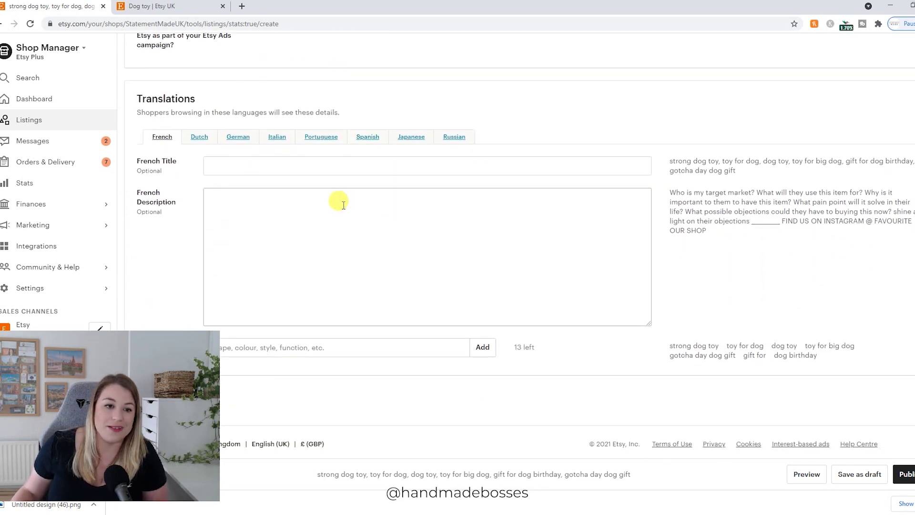
{"action": "scroll", "coordinate": [521, 164], "scroll_direction": "up", "scroll_amount": 10}
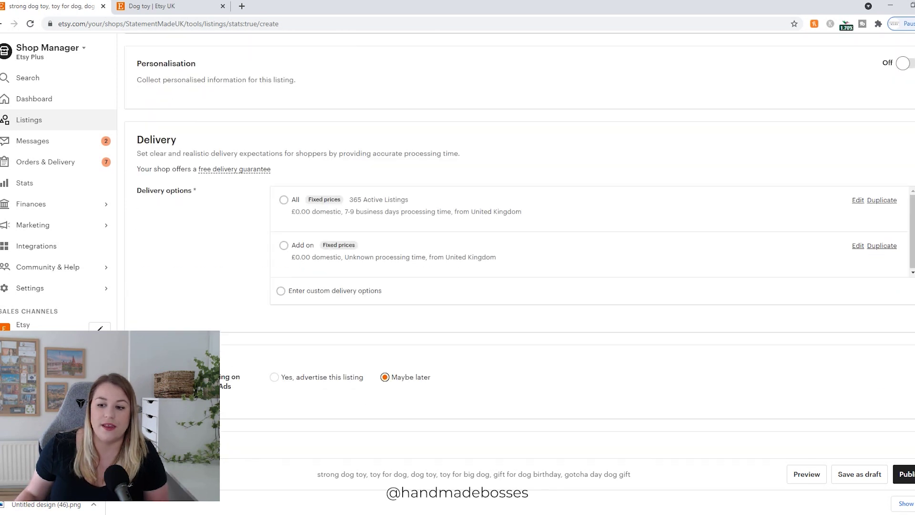
{"action": "scroll", "coordinate": [820, 121], "scroll_direction": "up", "scroll_amount": 15}
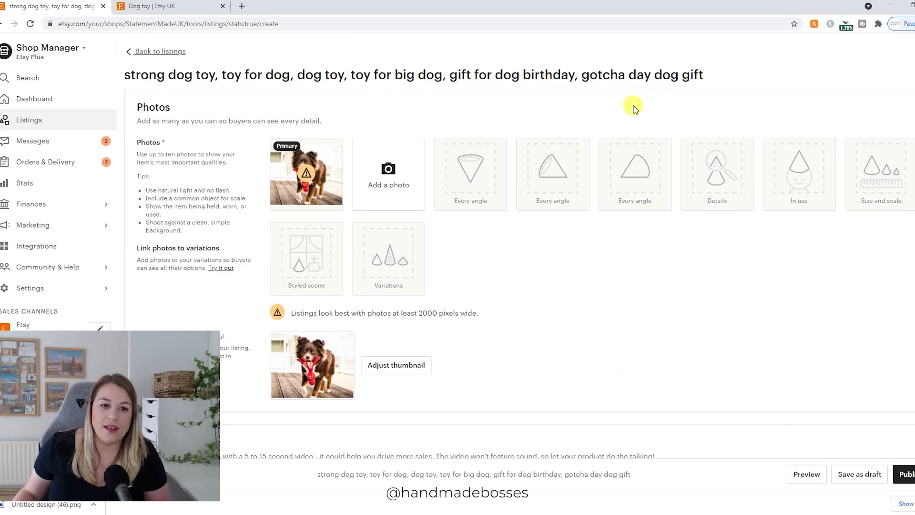
{"action": "scroll", "coordinate": [595, 127], "scroll_direction": "down", "scroll_amount": 5}
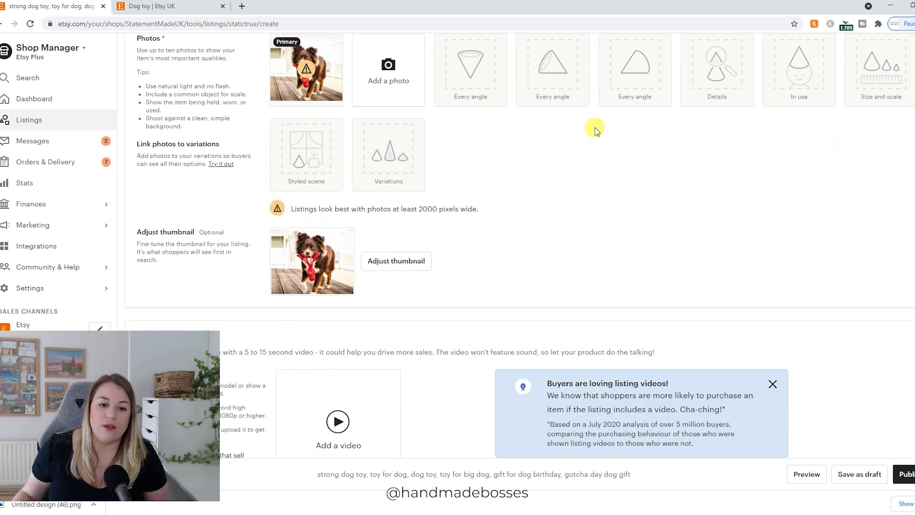
{"action": "scroll", "coordinate": [595, 127], "scroll_direction": "down", "scroll_amount": 2}
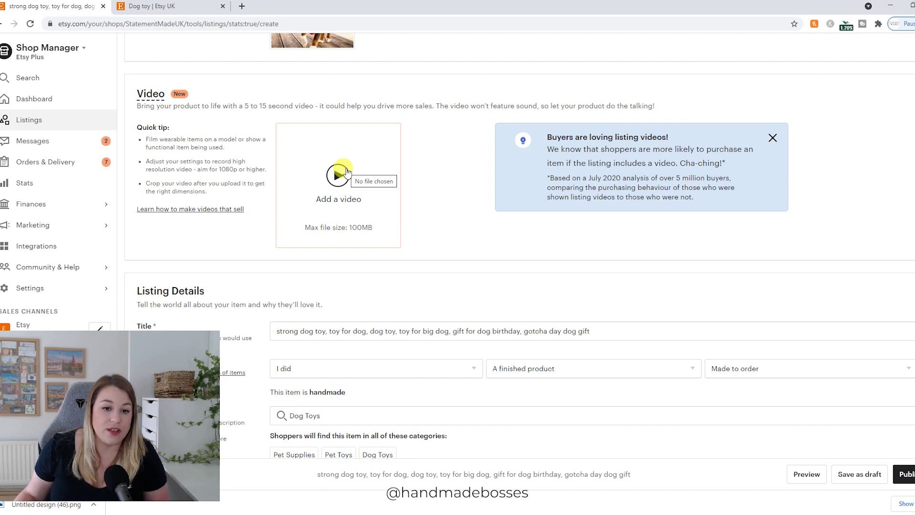
{"action": "scroll", "coordinate": [347, 173], "scroll_direction": "down", "scroll_amount": 10}
{"action": "scroll", "coordinate": [358, 170], "scroll_direction": "down", "scroll_amount": 18}
{"action": "scroll", "coordinate": [357, 171], "scroll_direction": "down", "scroll_amount": 15}
{"action": "scroll", "coordinate": [591, 238], "scroll_direction": "up", "scroll_amount": 6}
{"action": "scroll", "coordinate": [698, 245], "scroll_direction": "up", "scroll_amount": 20}
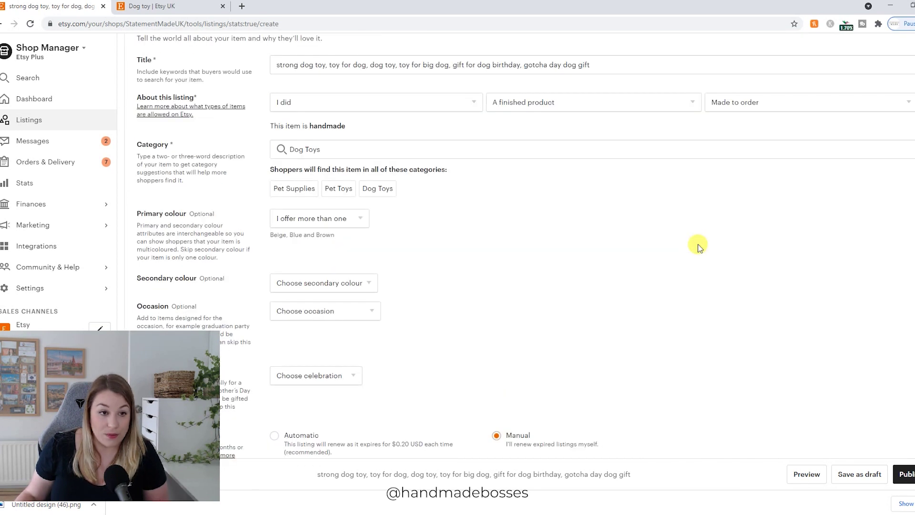
{"action": "scroll", "coordinate": [753, 324], "scroll_direction": "down", "scroll_amount": 20}
Step: Try to preview the listing, and choose the "All" fixed-price delivery option
{"action": "left_click", "coordinate": [808, 474]}
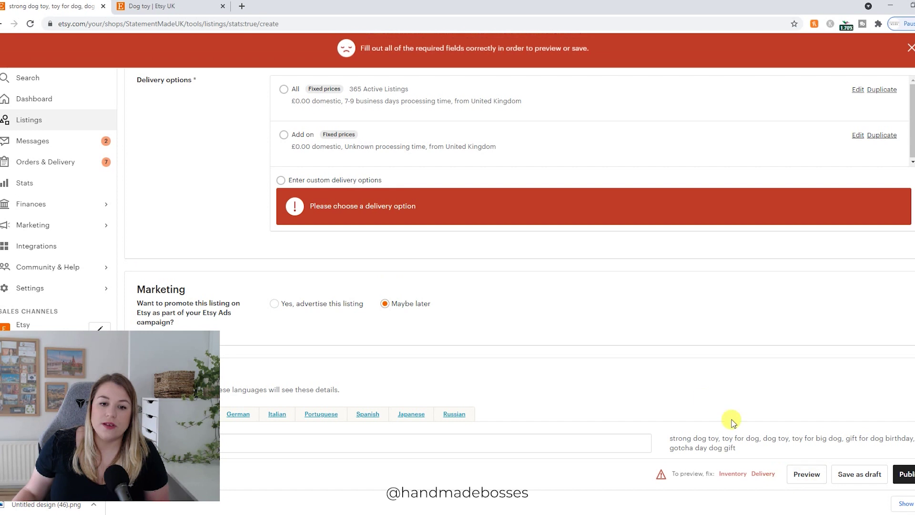
{"action": "scroll", "coordinate": [619, 312], "scroll_direction": "up", "scroll_amount": 4}
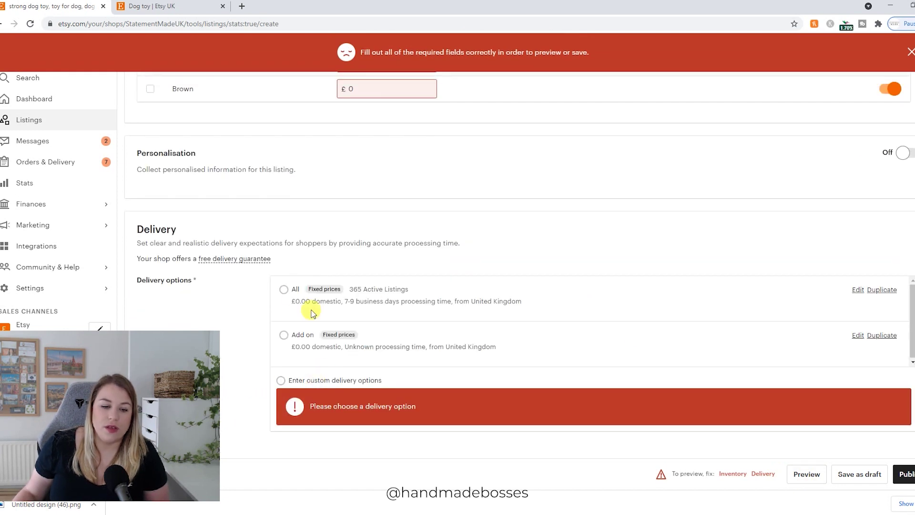
{"action": "left_click", "coordinate": [284, 289]}
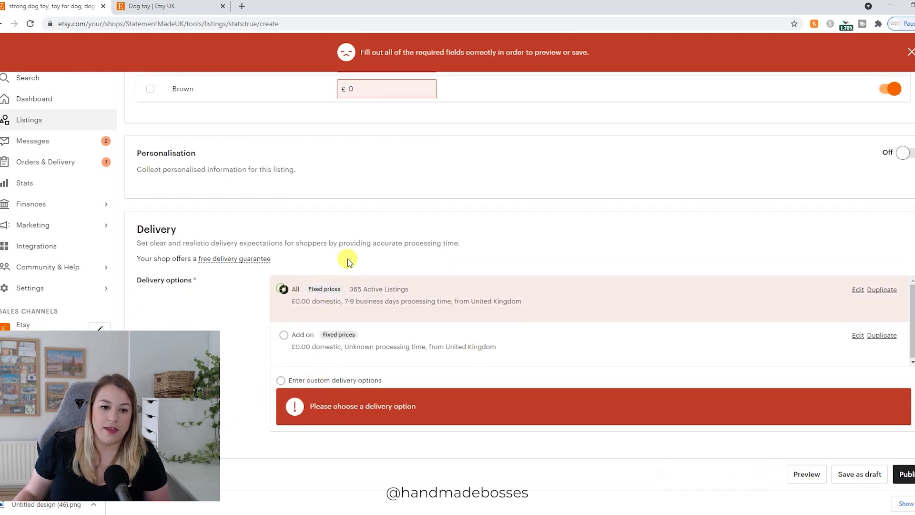
Step: Set the prices of the Blue and Brown variations to £29.95
{"action": "scroll", "coordinate": [348, 258], "scroll_direction": "up", "scroll_amount": 3}
{"action": "double_click", "coordinate": [377, 215]}
{"action": "type", "text": "29.95"}
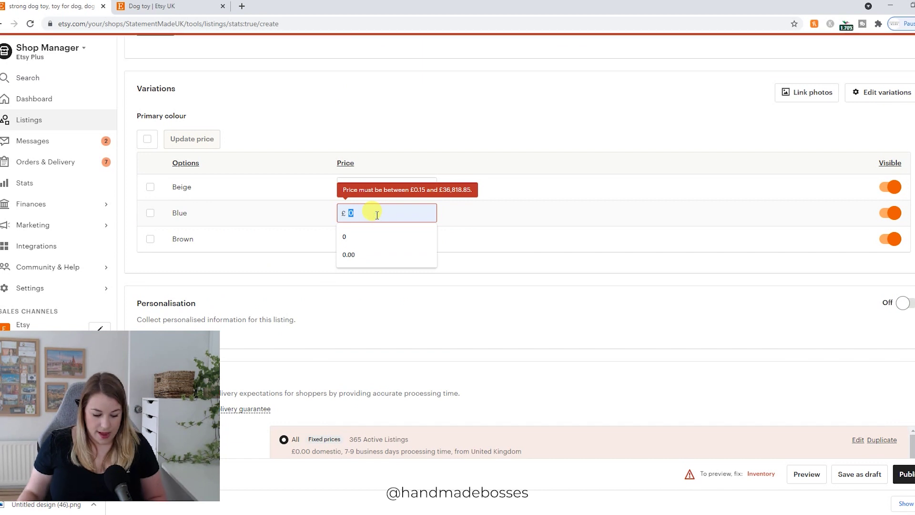
{"action": "double_click", "coordinate": [377, 240]}
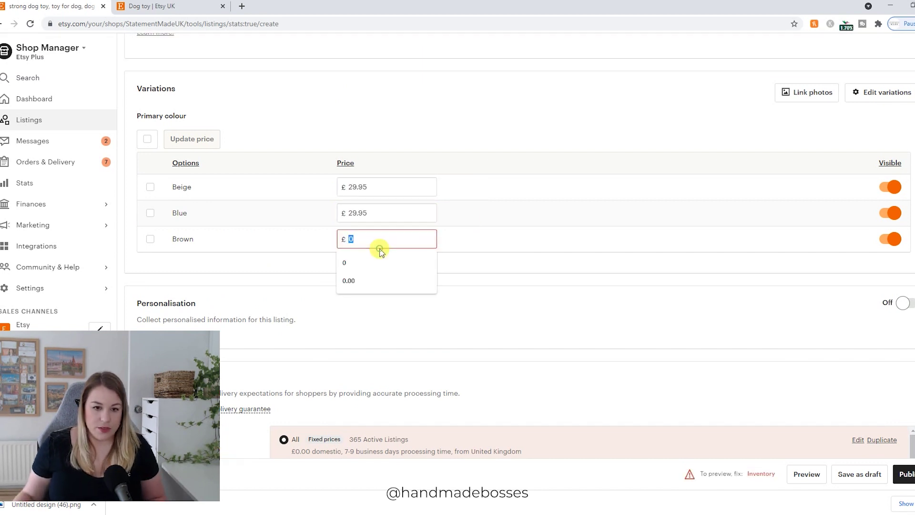
{"action": "type", "text": "29.95"}
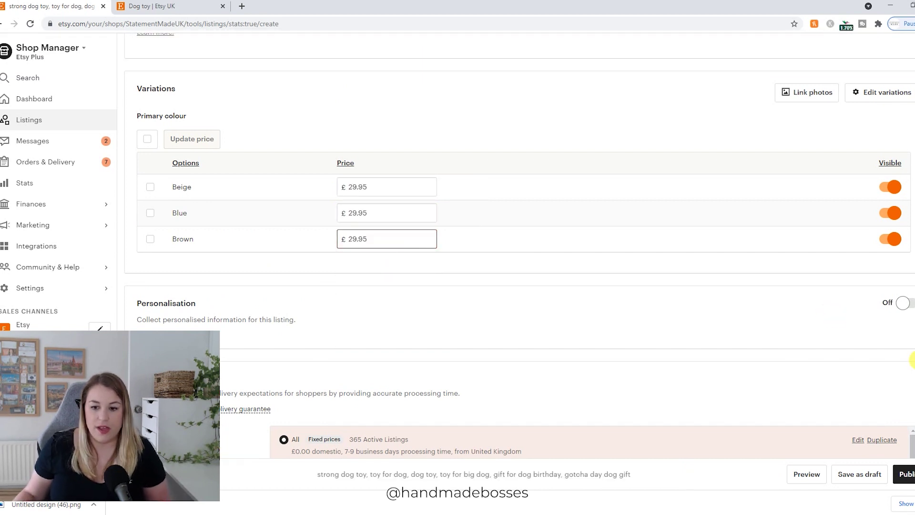
Step: Preview the listing as buyers see it and check the primary colour choices
{"action": "scroll", "coordinate": [875, 393], "scroll_direction": "down", "scroll_amount": 4}
{"action": "left_click", "coordinate": [809, 477]}
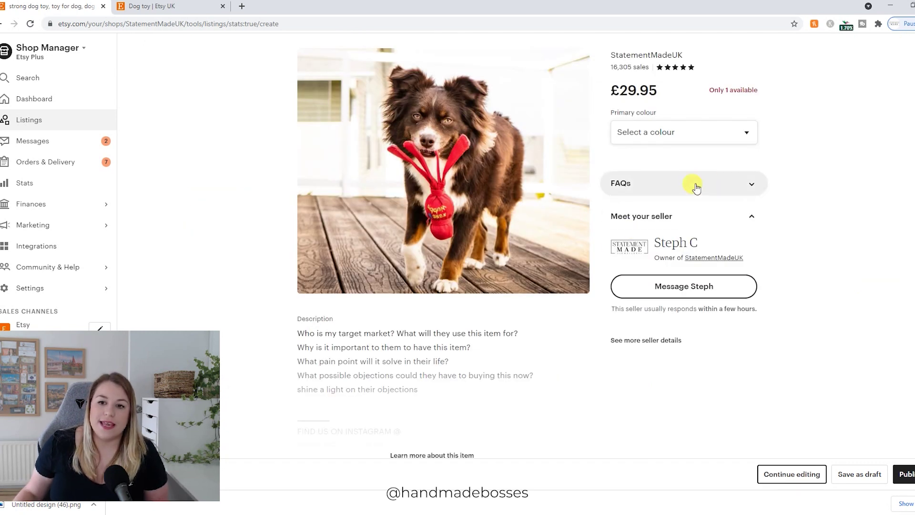
{"action": "left_click", "coordinate": [730, 138]}
{"action": "left_click", "coordinate": [778, 139]}
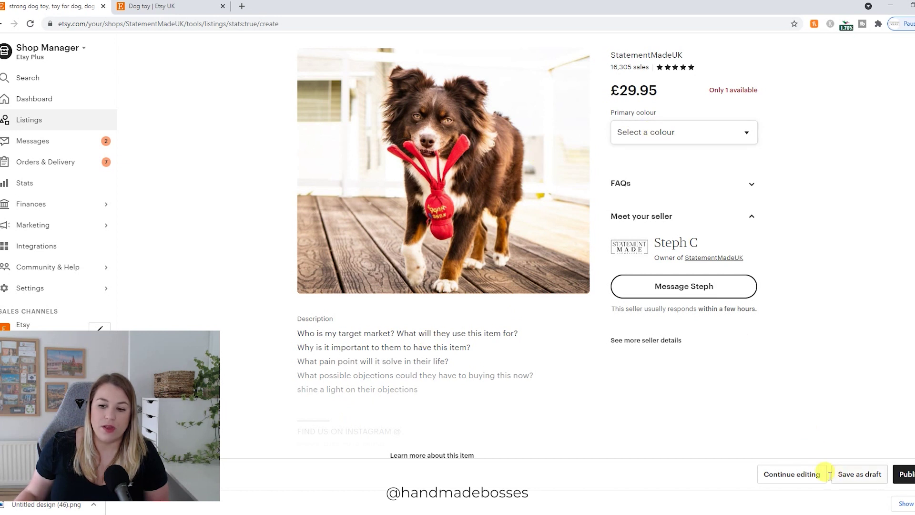
Step: Return to editing the listing, check the variations and delivery sections, and reopen the preview
{"action": "left_click", "coordinate": [814, 476]}
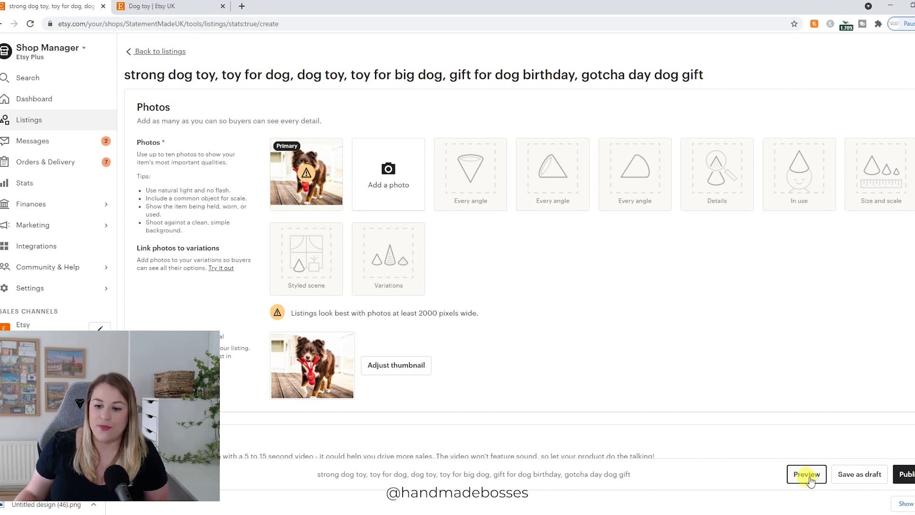
{"action": "left_click", "coordinate": [804, 477]}
{"action": "scroll", "coordinate": [715, 405], "scroll_direction": "down", "scroll_amount": 15}
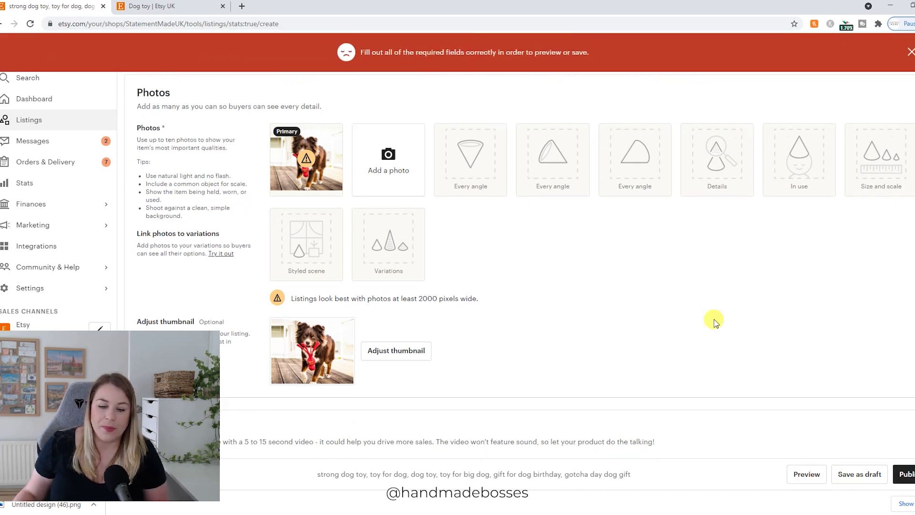
{"action": "scroll", "coordinate": [716, 321], "scroll_direction": "down", "scroll_amount": 15}
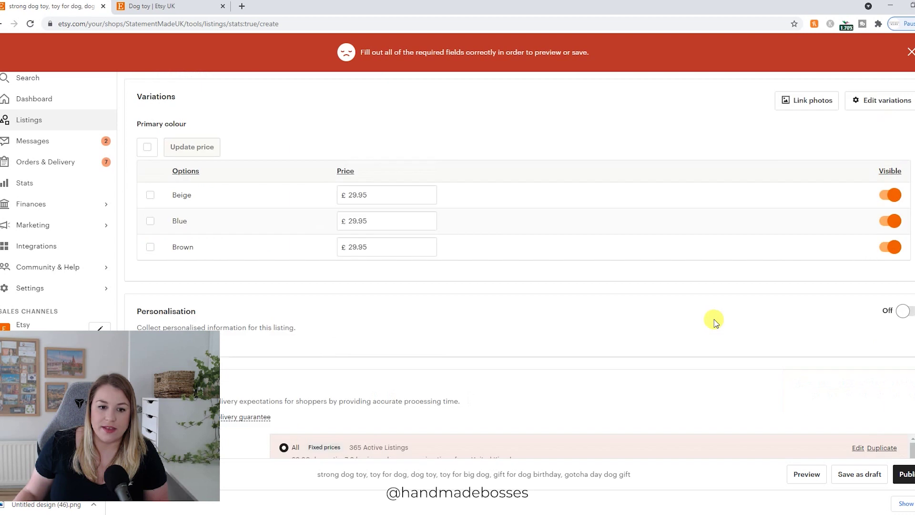
{"action": "scroll", "coordinate": [713, 319], "scroll_direction": "up", "scroll_amount": 3}
{"action": "scroll", "coordinate": [656, 299], "scroll_direction": "down", "scroll_amount": 5}
{"action": "left_click", "coordinate": [797, 472]}
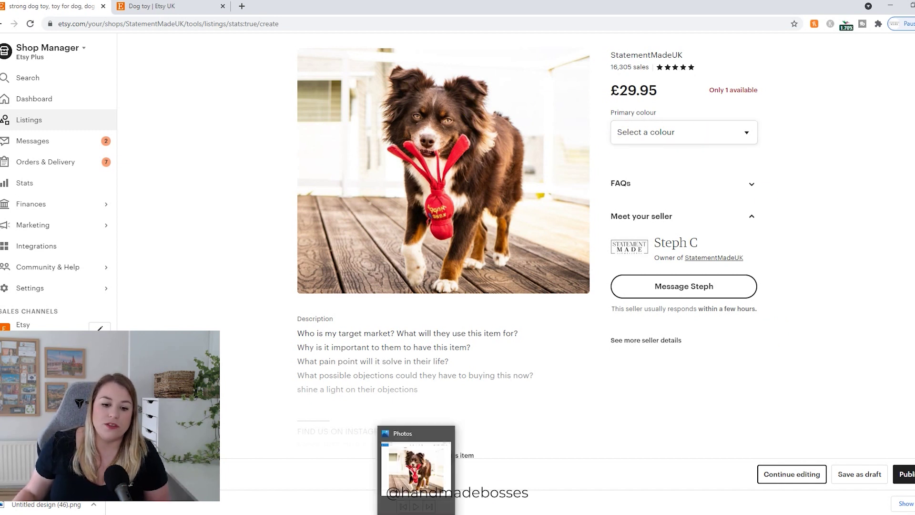
Step: Switch to the Notepad notes to review the target market, pain point and objection questions, and return to the listing preview
{"action": "left_click", "coordinate": [396, 494]}
{"action": "left_click", "coordinate": [810, 272]}
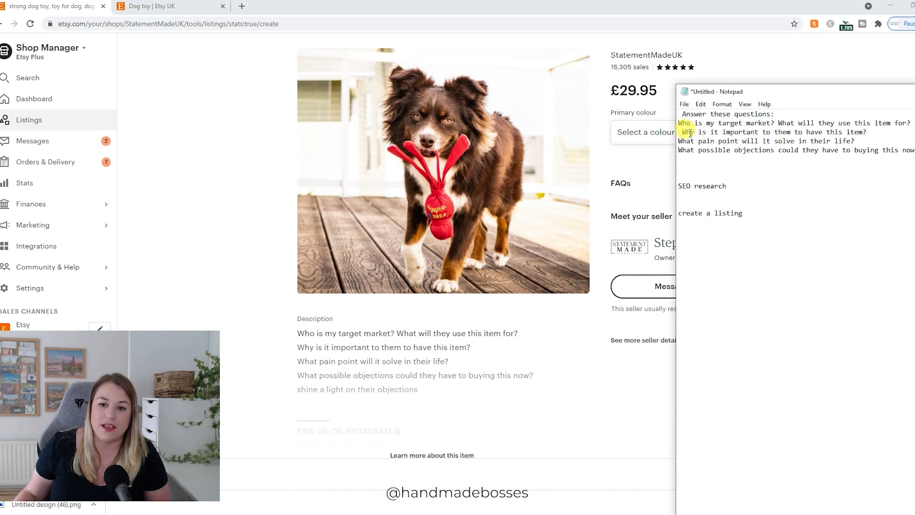
{"action": "left_click_drag", "start_coordinate": [679, 123], "coordinate": [908, 150]}
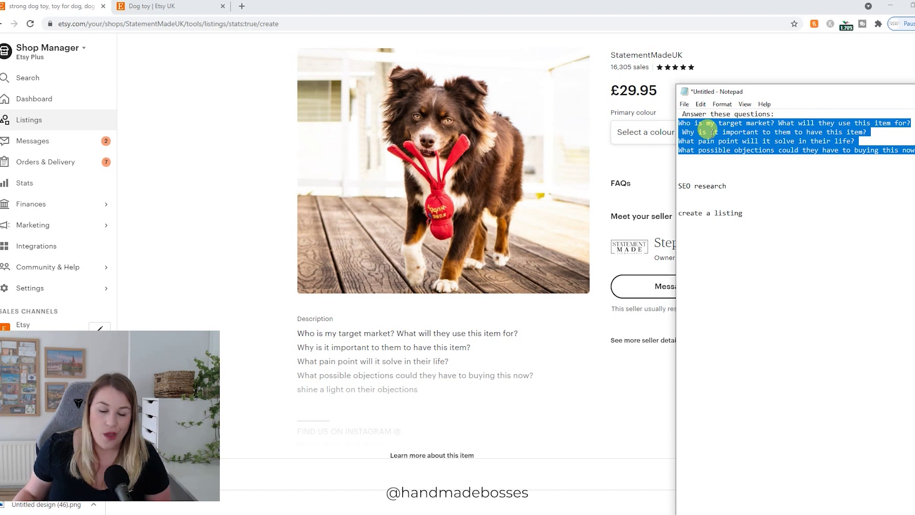
{"action": "left_click", "coordinate": [601, 168]}
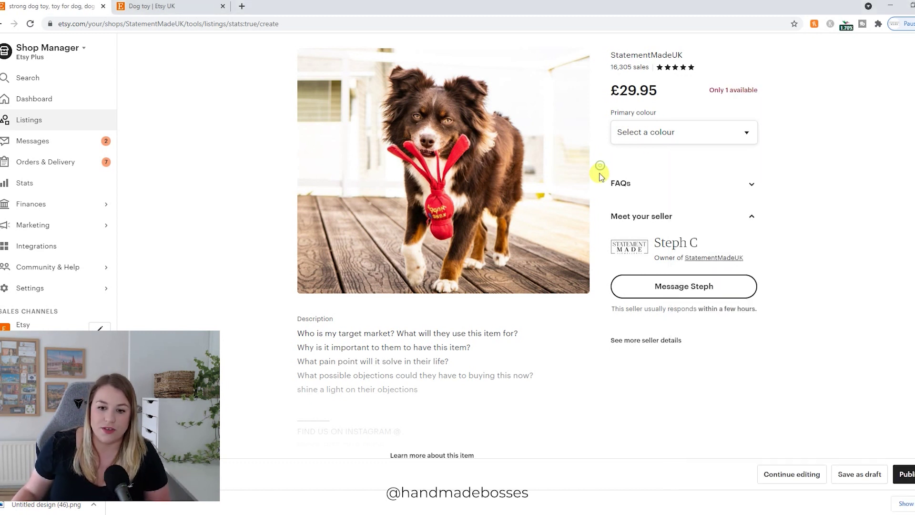
Step: Examine the listing preview, focusing on the stock availability note beside the price
{"action": "scroll", "coordinate": [594, 240], "scroll_direction": "down", "scroll_amount": 2}
{"action": "scroll", "coordinate": [595, 241], "scroll_direction": "up", "scroll_amount": 2}
{"action": "scroll", "coordinate": [595, 242], "scroll_direction": "up", "scroll_amount": 1}
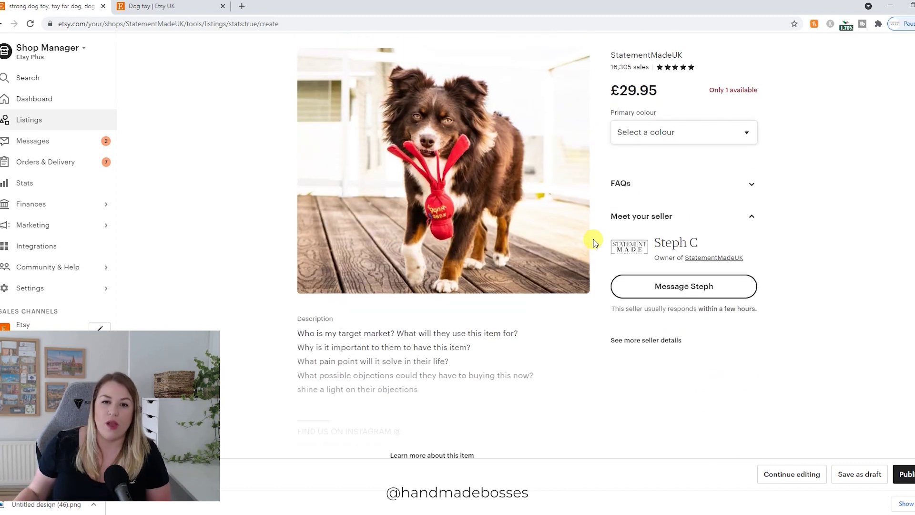
{"action": "left_click_drag", "start_coordinate": [705, 90], "coordinate": [755, 89]}
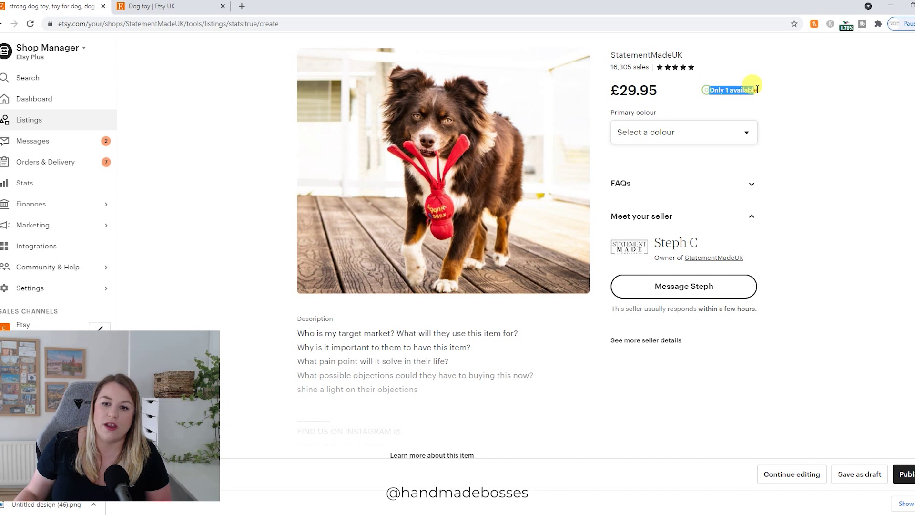
{"action": "left_click", "coordinate": [753, 89]}
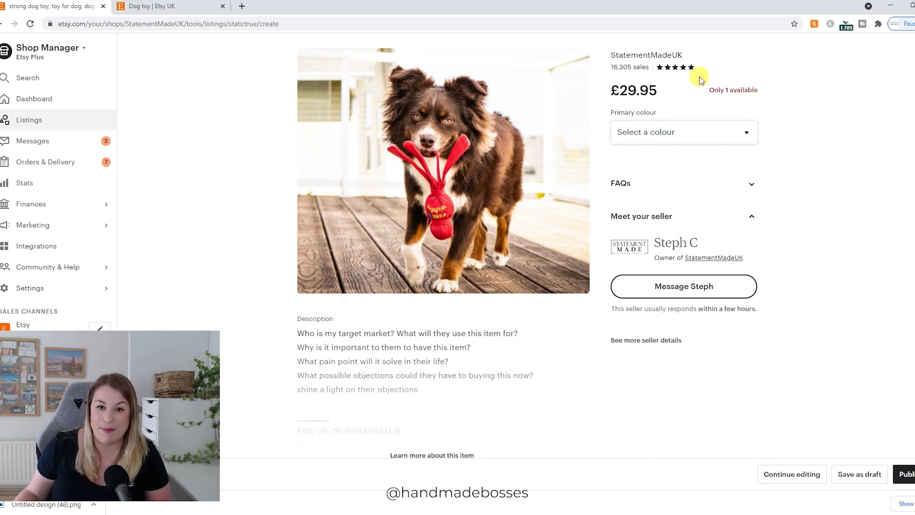
Step: Return to editing the listing and review its description, section and tags
{"action": "left_click", "coordinate": [774, 474]}
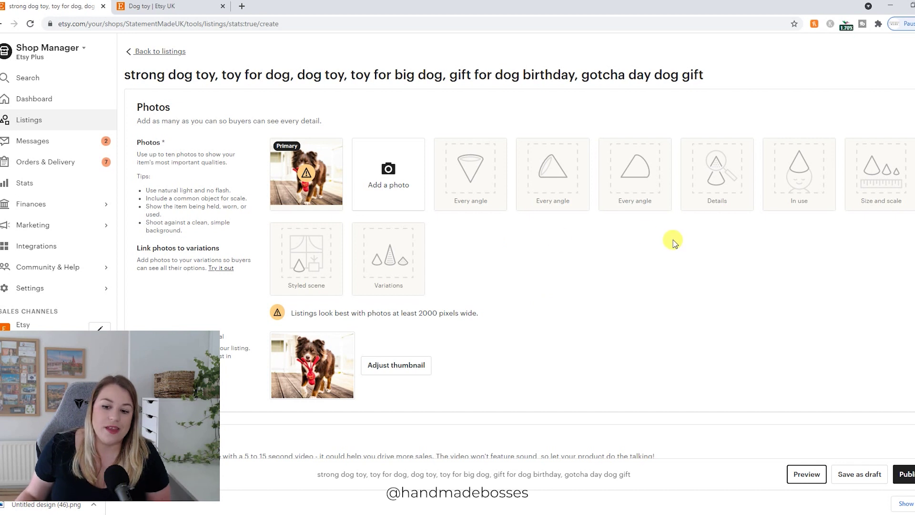
{"action": "scroll", "coordinate": [667, 240], "scroll_direction": "down", "scroll_amount": 5}
{"action": "scroll", "coordinate": [681, 243], "scroll_direction": "down", "scroll_amount": 15}
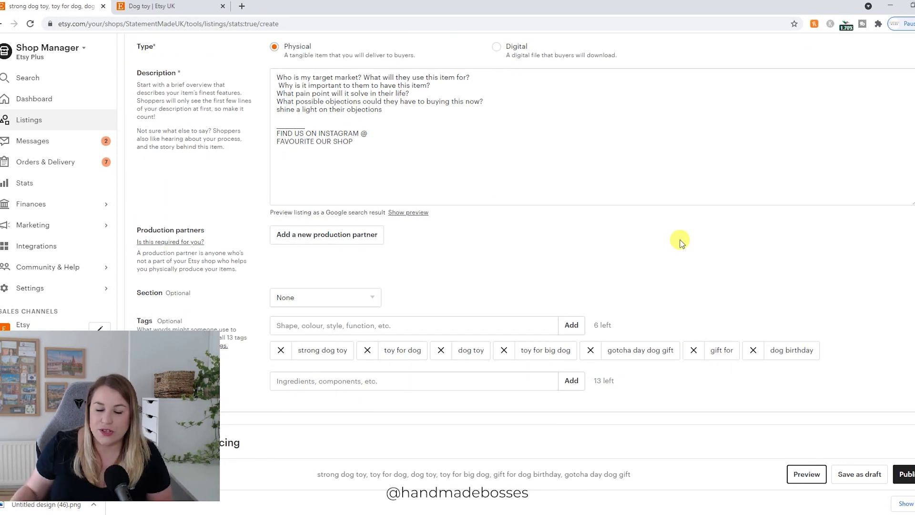
{"action": "left_click", "coordinate": [858, 476]}
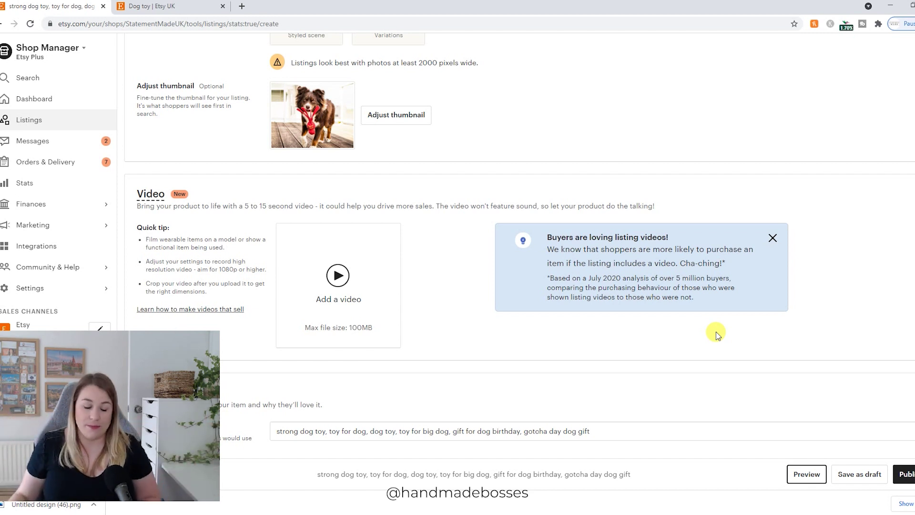
Step: Examine the keyword title in the listing details and the video section above it
{"action": "scroll", "coordinate": [556, 378], "scroll_direction": "down", "scroll_amount": 2}
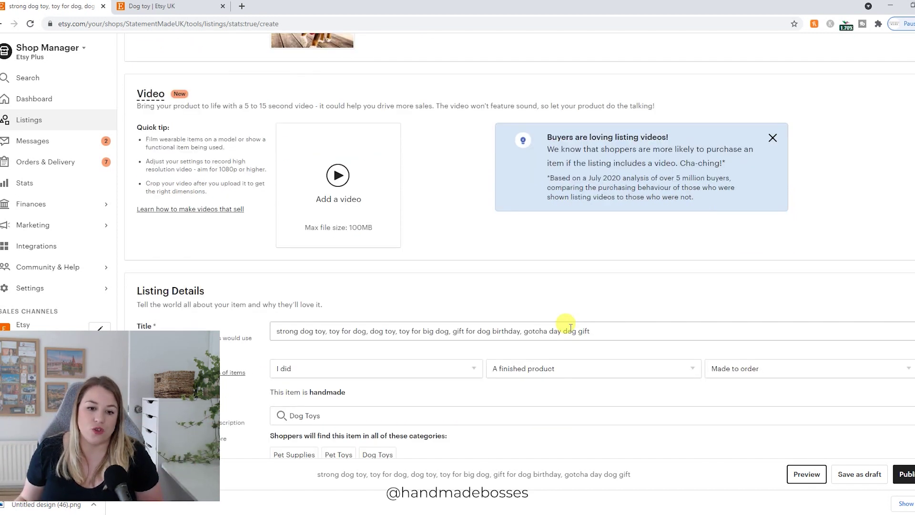
{"action": "triple_click", "coordinate": [601, 331]}
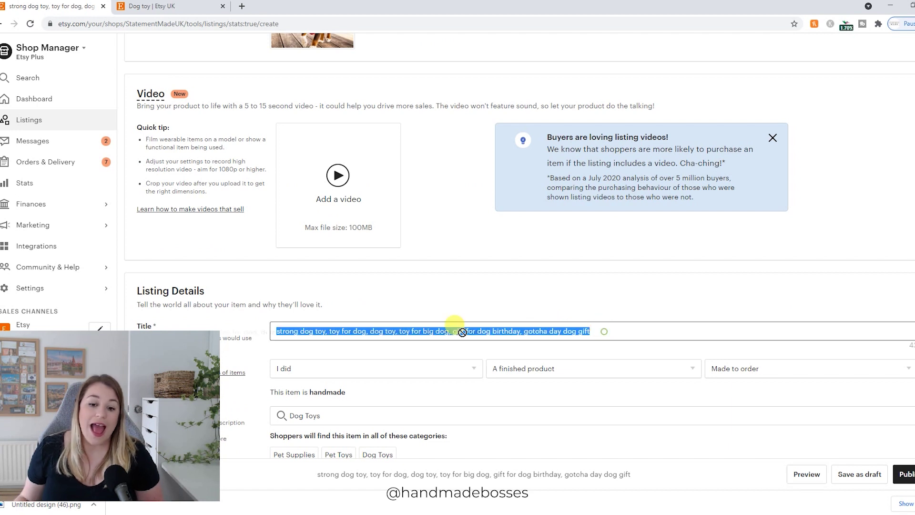
{"action": "left_click", "coordinate": [331, 332]}
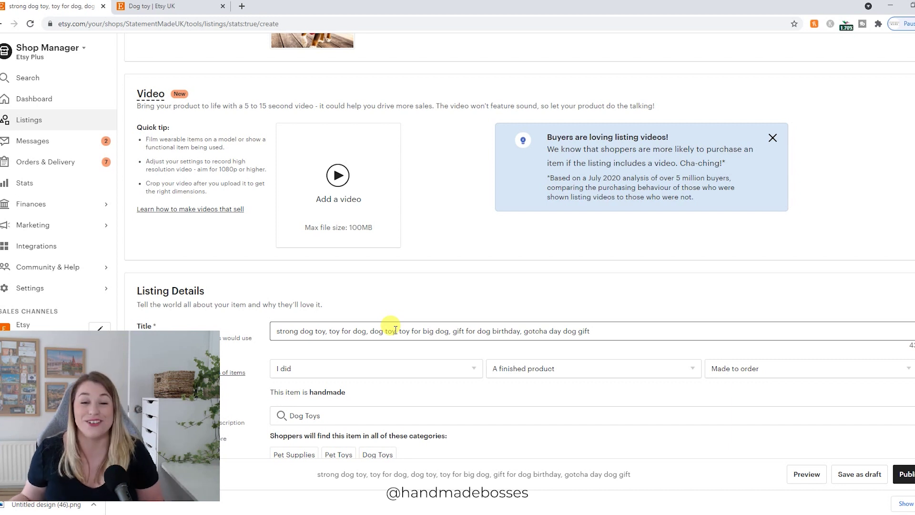
{"action": "scroll", "coordinate": [395, 330], "scroll_direction": "up", "scroll_amount": 2}
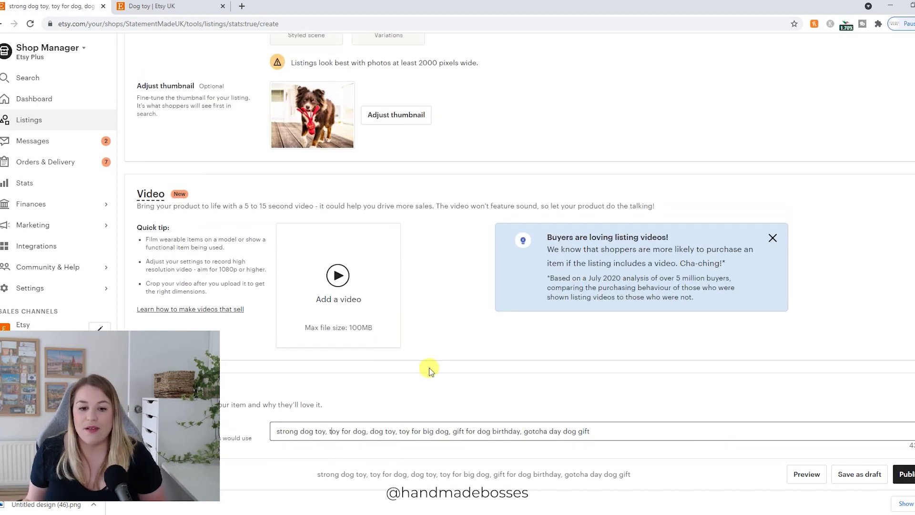